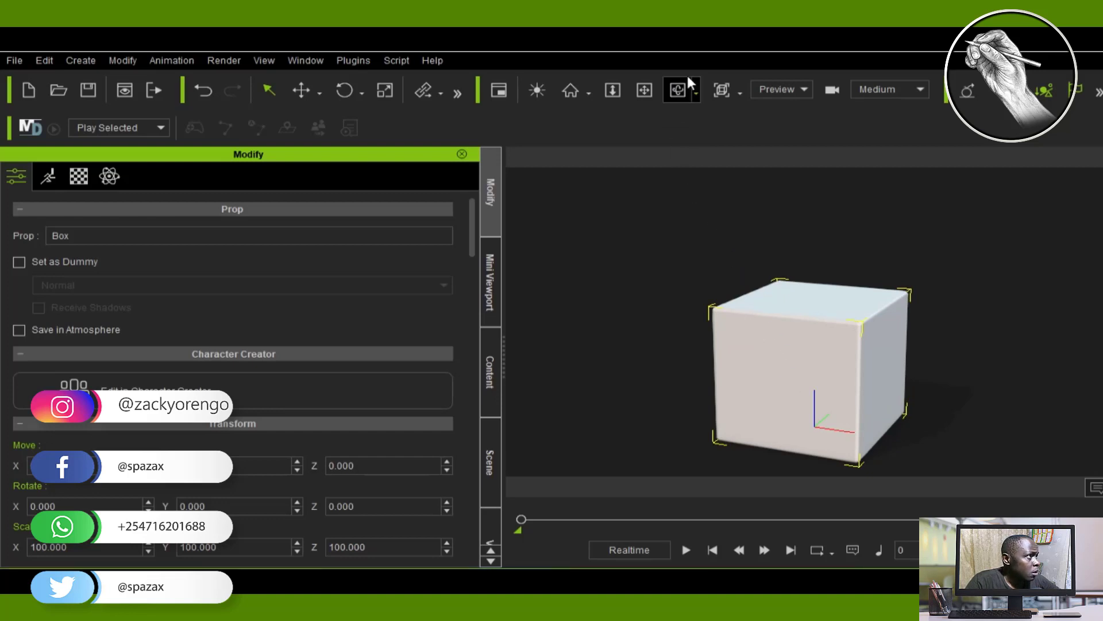
Bring up the box's material texture channels and launch its Diffuse texture in Adobe Fireworks
{"action": "left_click_drag", "start_coordinate": [681, 405], "coordinate": [732, 352]}
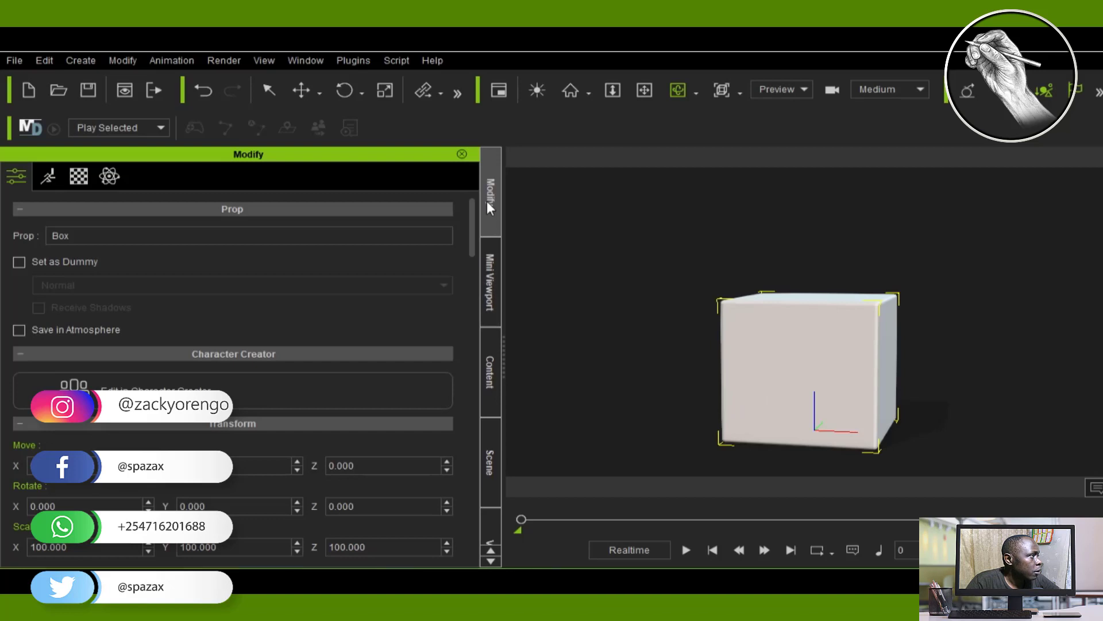
{"action": "left_click", "coordinate": [46, 168]}
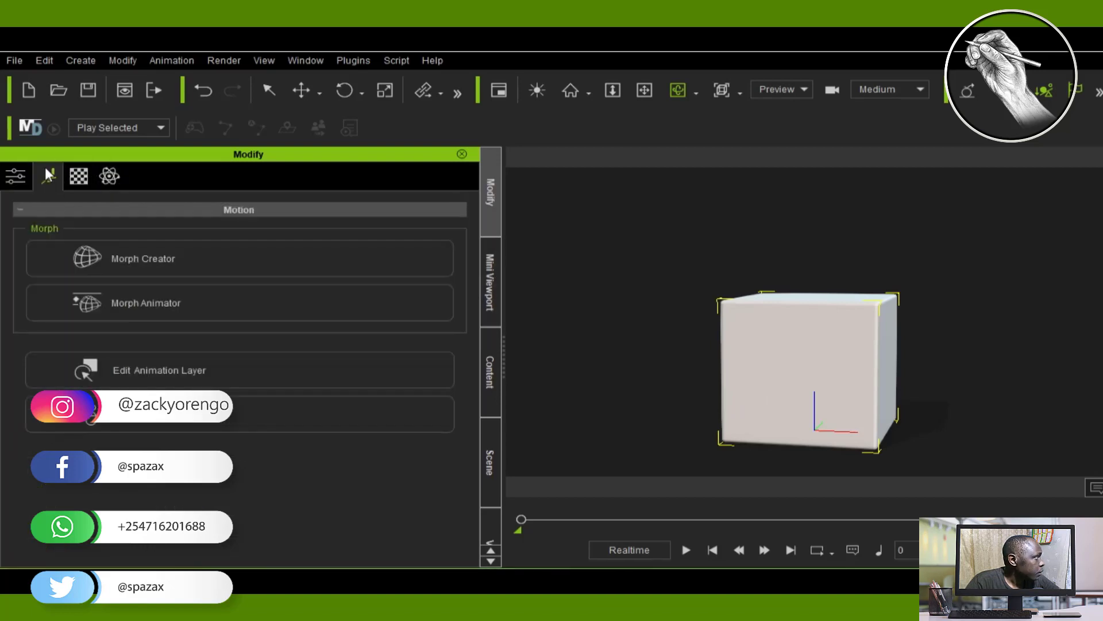
{"action": "left_click", "coordinate": [75, 173]}
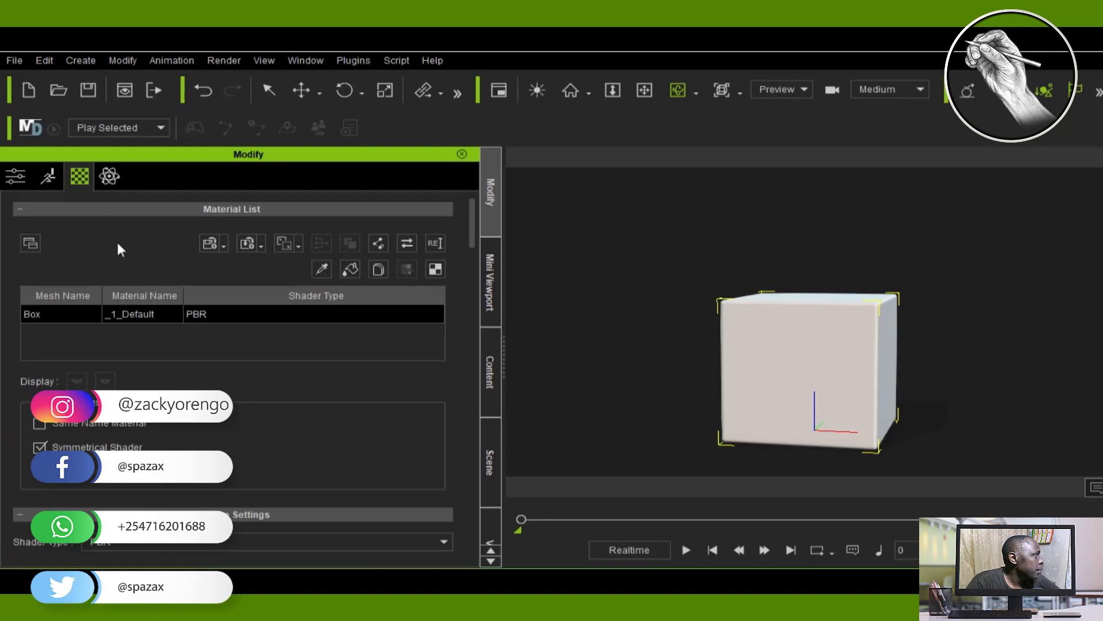
{"action": "scroll", "coordinate": [144, 333], "scroll_direction": "down", "scroll_amount": 10}
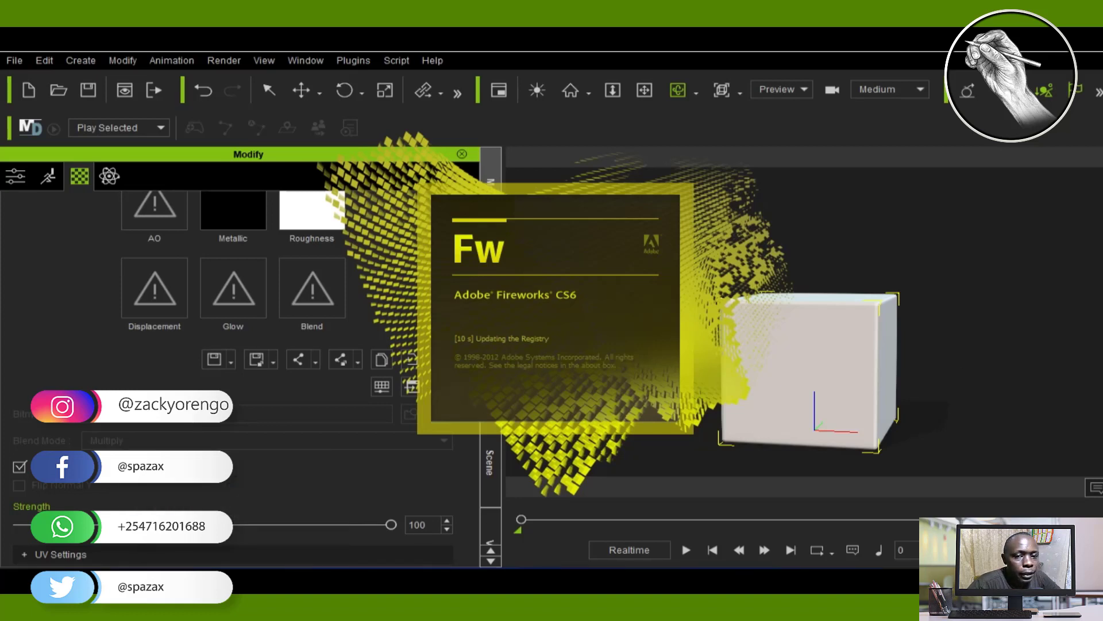
Switch to Blender, maximize its window, and examine the cube and its M-PESA UV image before returning to iClone
{"action": "left_click_drag", "start_coordinate": [1101, 54], "coordinate": [685, 74]}
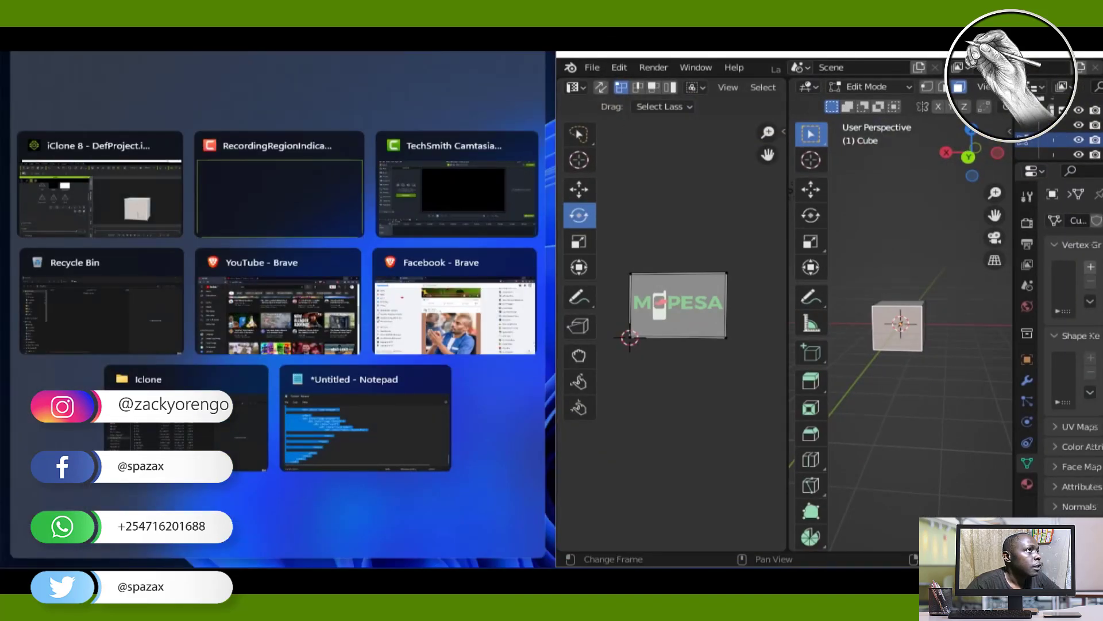
{"action": "left_click", "coordinate": [100, 185]}
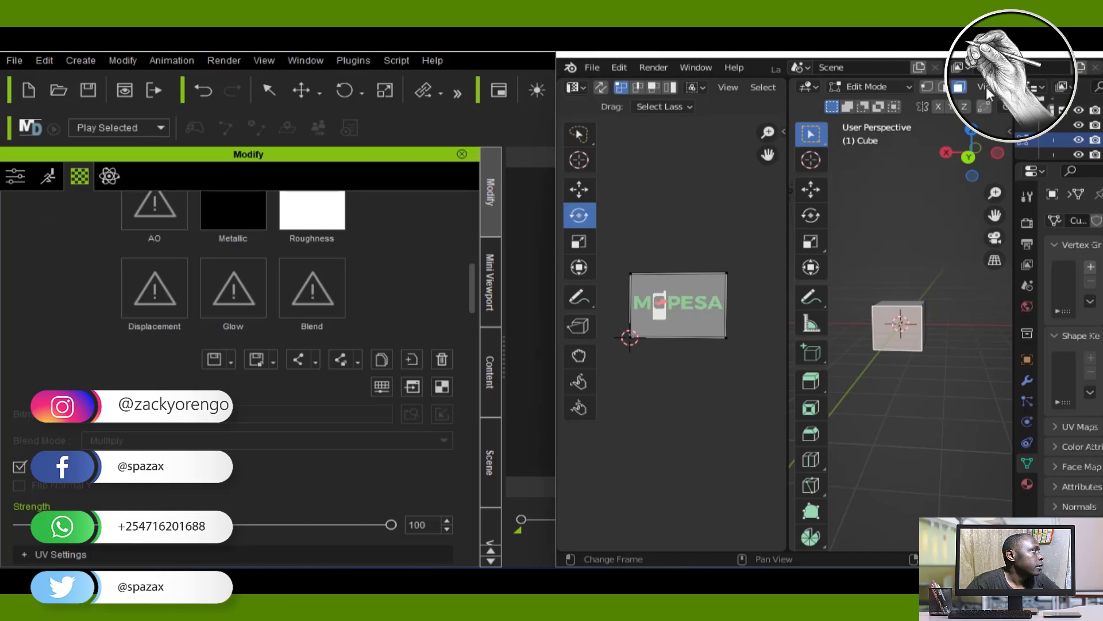
{"action": "left_click", "coordinate": [1052, 33]}
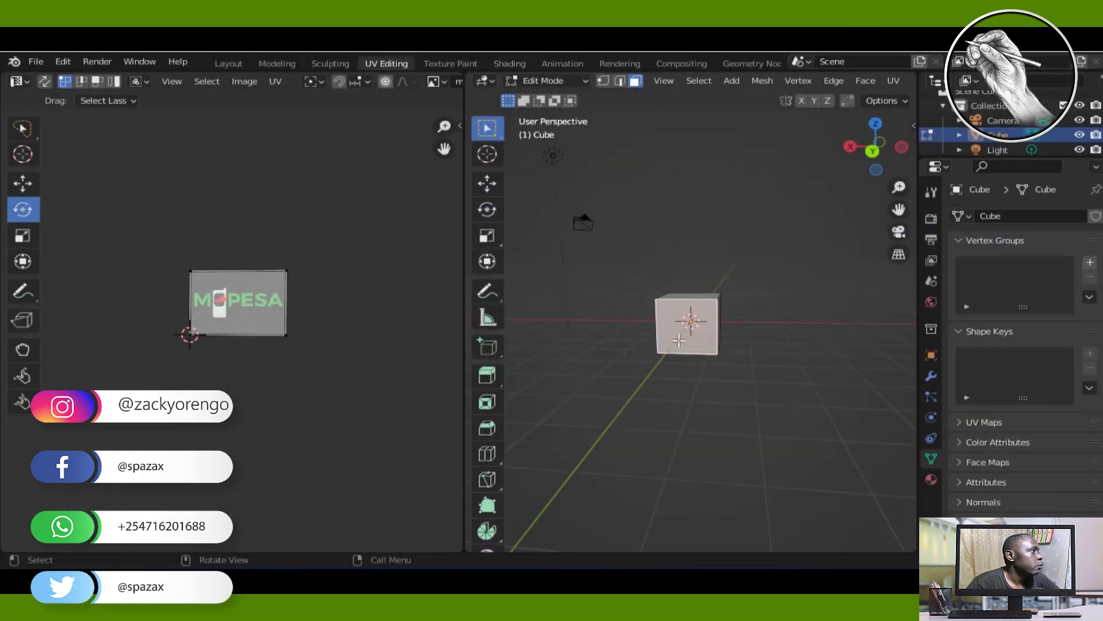
{"action": "scroll", "coordinate": [679, 340], "scroll_direction": "up", "scroll_amount": 2}
{"action": "scroll", "coordinate": [678, 340], "scroll_direction": "down", "scroll_amount": 2}
{"action": "scroll", "coordinate": [679, 341], "scroll_direction": "up", "scroll_amount": 2}
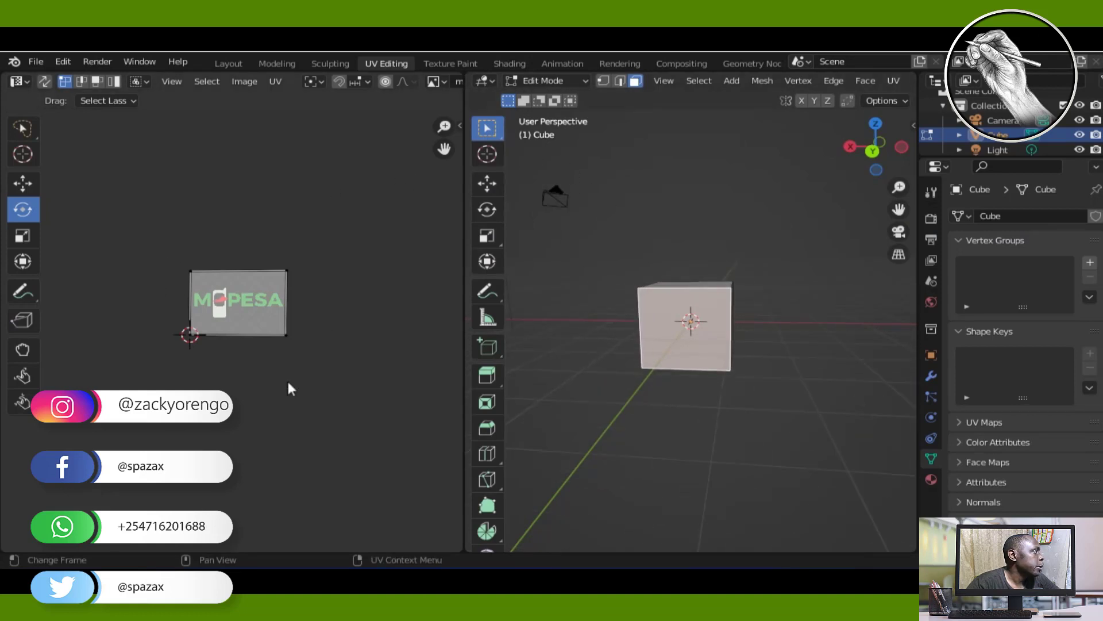
{"action": "scroll", "coordinate": [559, 290], "scroll_direction": "up", "scroll_amount": 1}
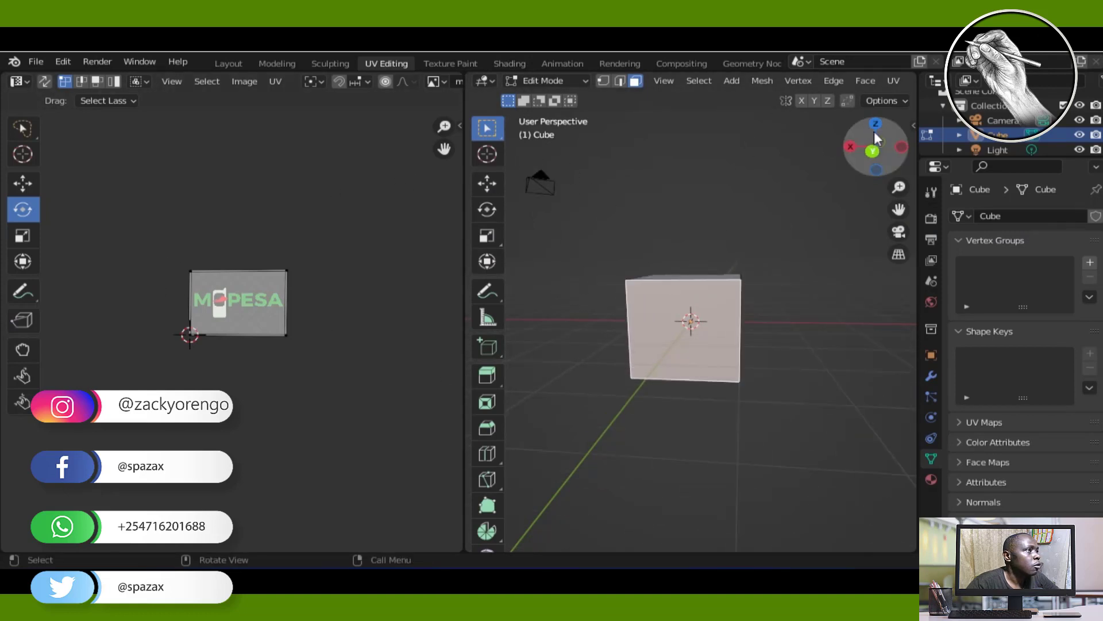
{"action": "left_click_drag", "start_coordinate": [877, 143], "coordinate": [782, 147]}
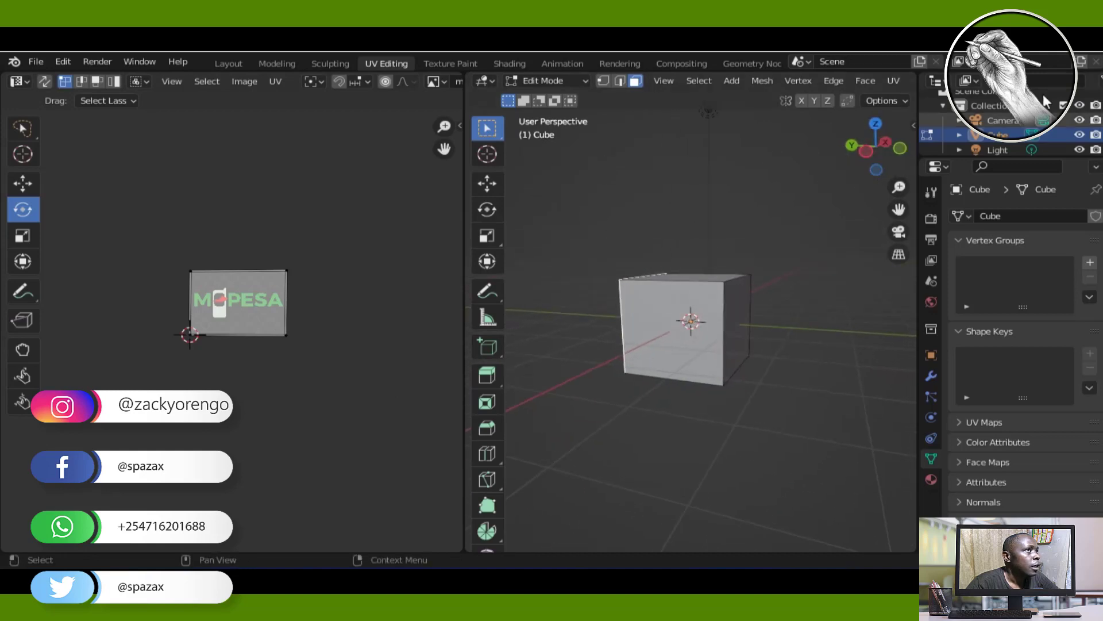
{"action": "left_click", "coordinate": [1016, 29]}
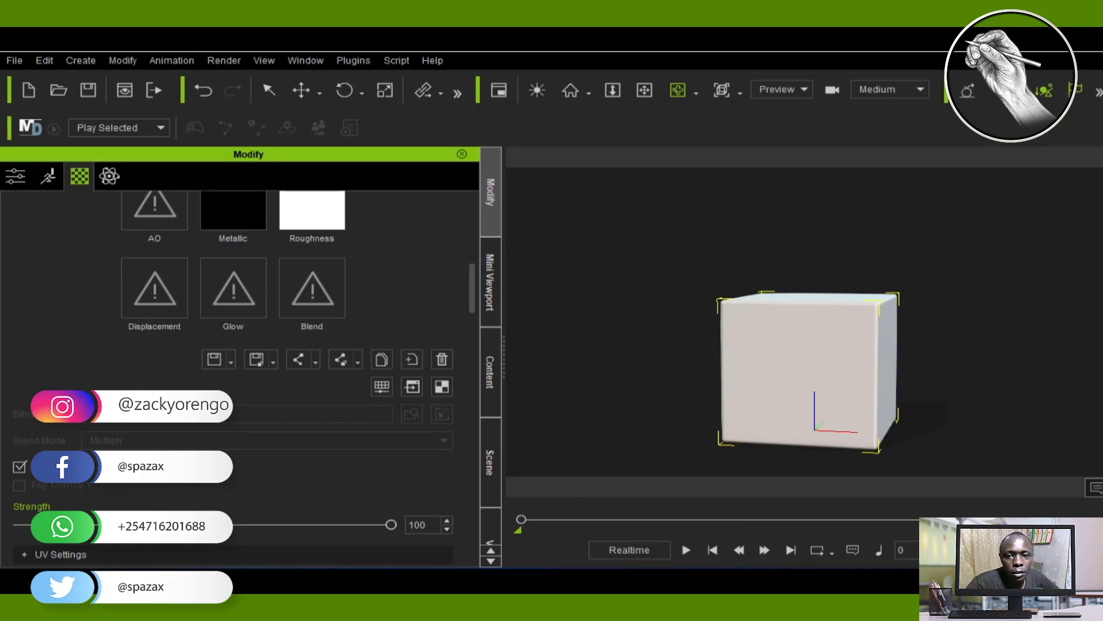
Switch to Fireworks, maximize its window, and look over the blank Diffuse image from edge to edge
{"action": "left_click_drag", "start_coordinate": [1102, 87], "coordinate": [881, 27]}
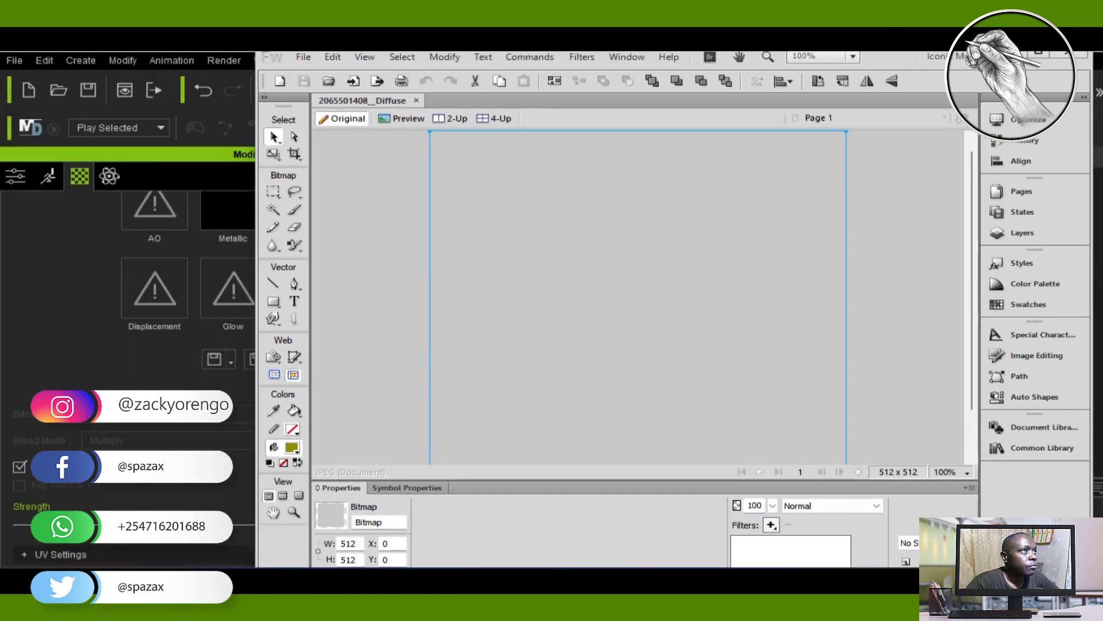
{"action": "left_click", "coordinate": [1037, 51]}
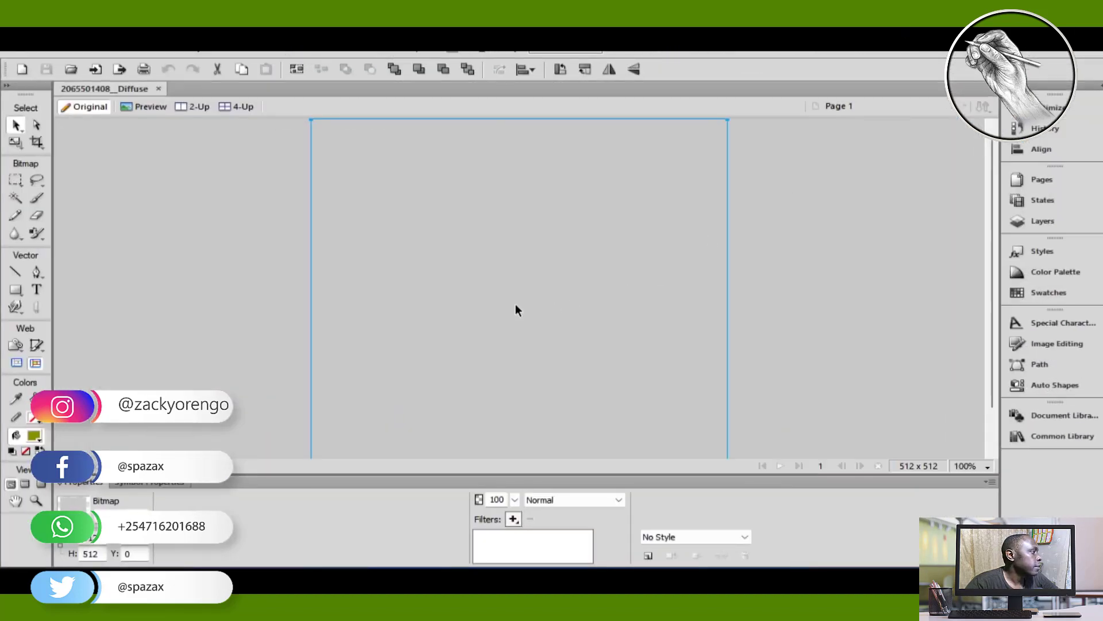
{"action": "scroll", "coordinate": [527, 309], "scroll_direction": "down", "scroll_amount": 1}
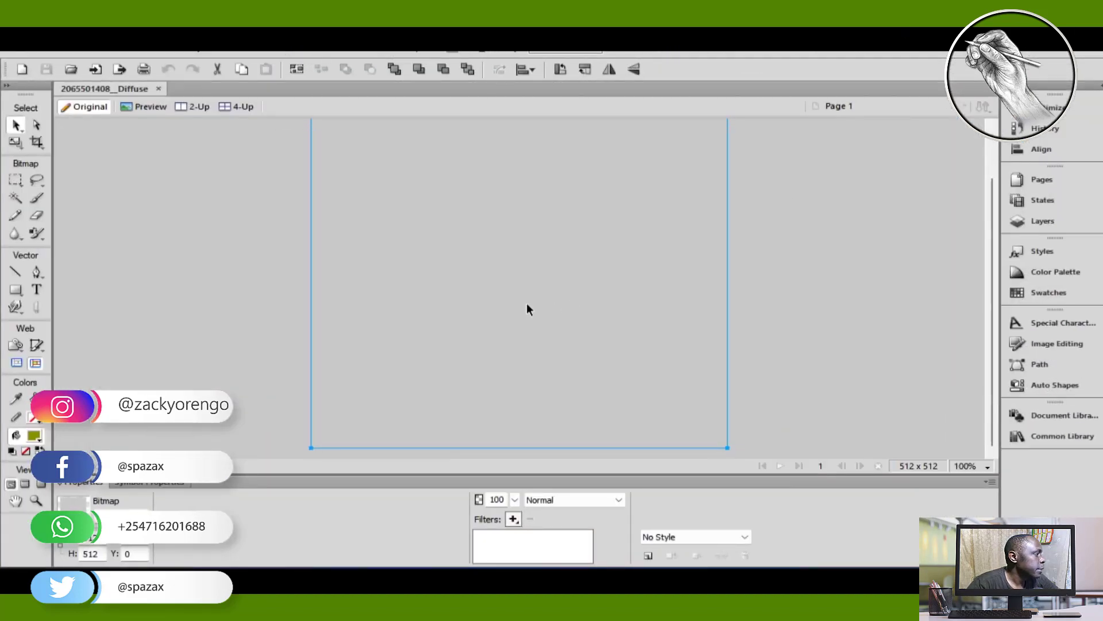
{"action": "scroll", "coordinate": [529, 309], "scroll_direction": "up", "scroll_amount": 1}
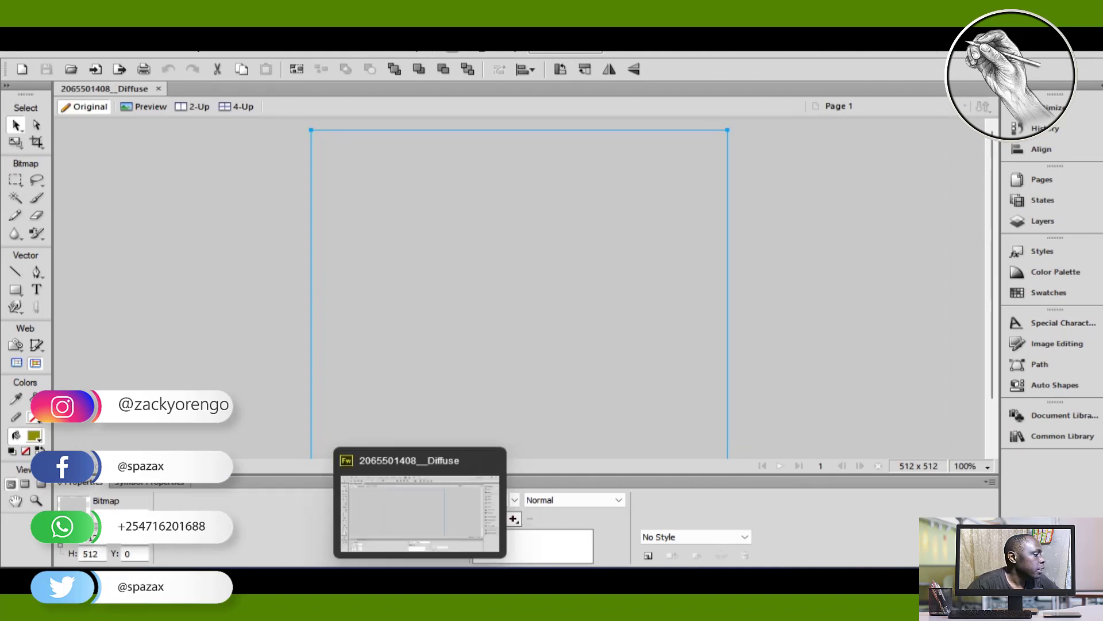
Switch back to iClone and launch the box's UV reference layout in Fireworks
{"action": "left_click", "coordinate": [372, 580]}
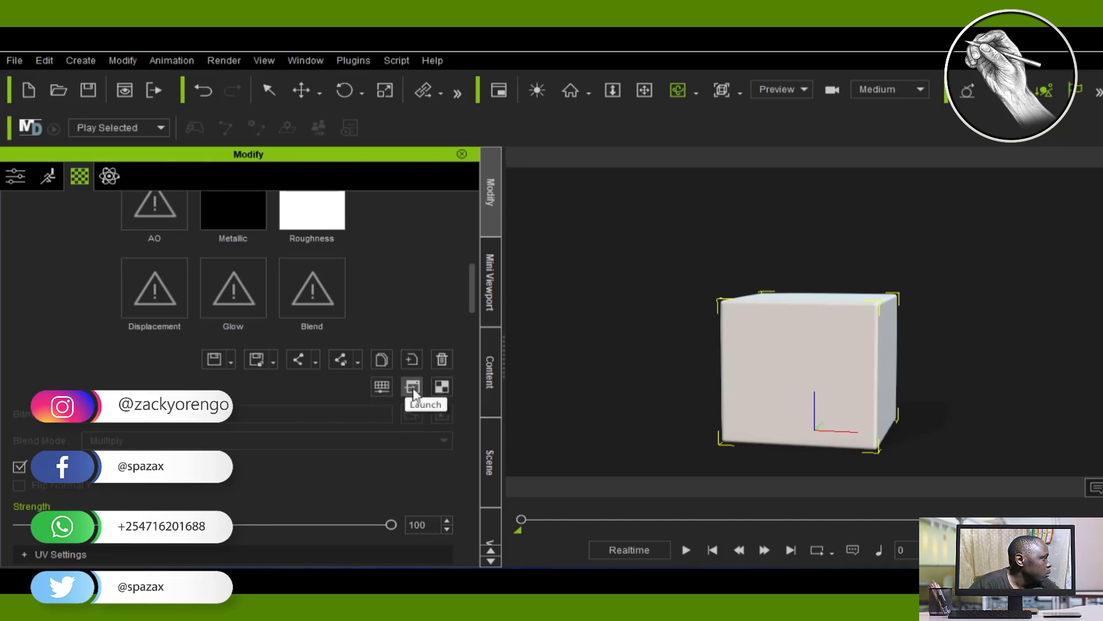
{"action": "left_click", "coordinate": [438, 397]}
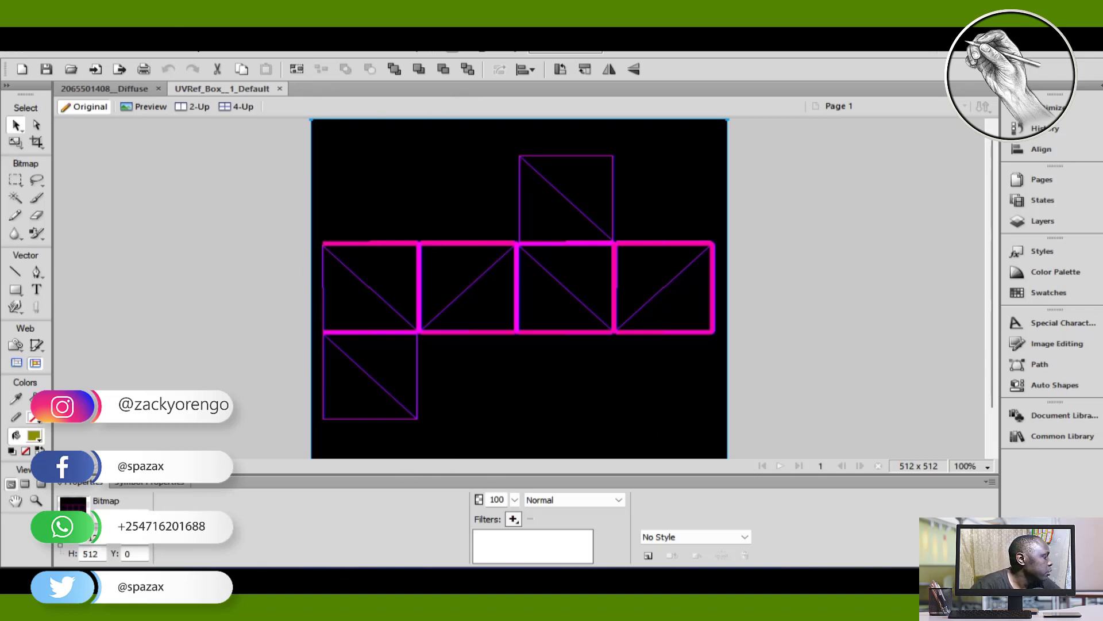
Open the mpesa PNG image from the Downloads folder
{"action": "left_click", "coordinate": [34, 26]}
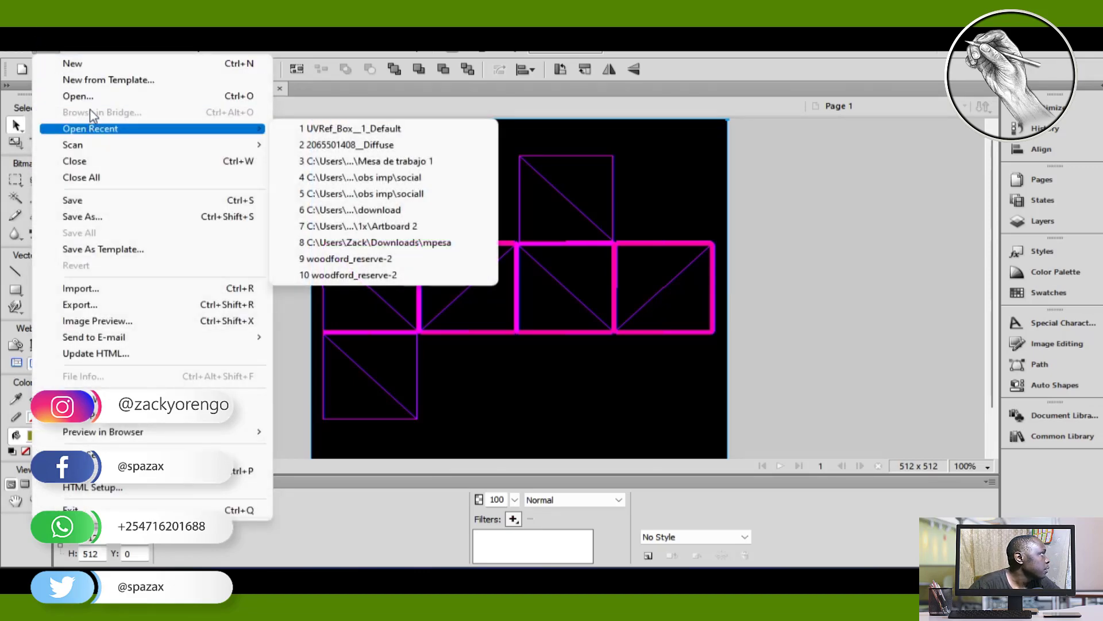
{"action": "left_click", "coordinate": [81, 95]}
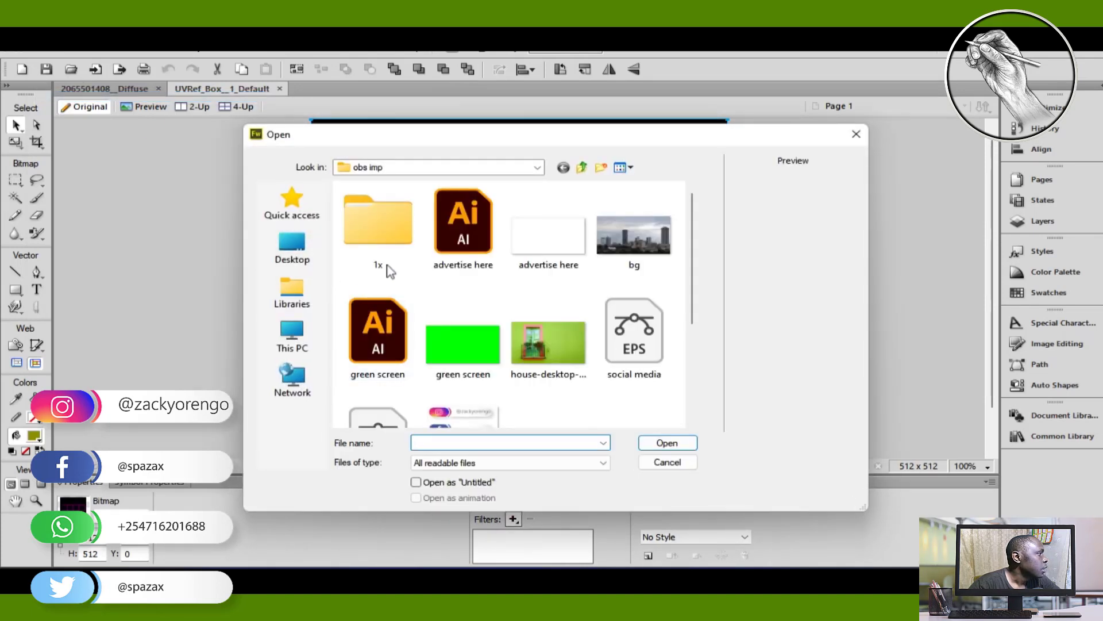
{"action": "scroll", "coordinate": [457, 267], "scroll_direction": "down", "scroll_amount": 3}
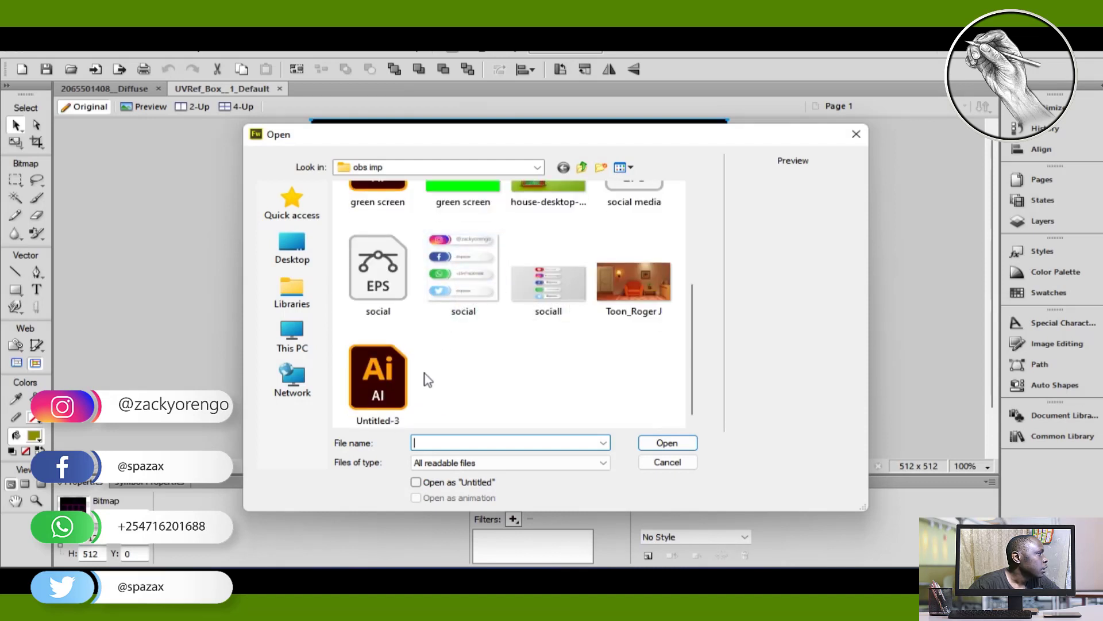
{"action": "left_click", "coordinate": [292, 250]}
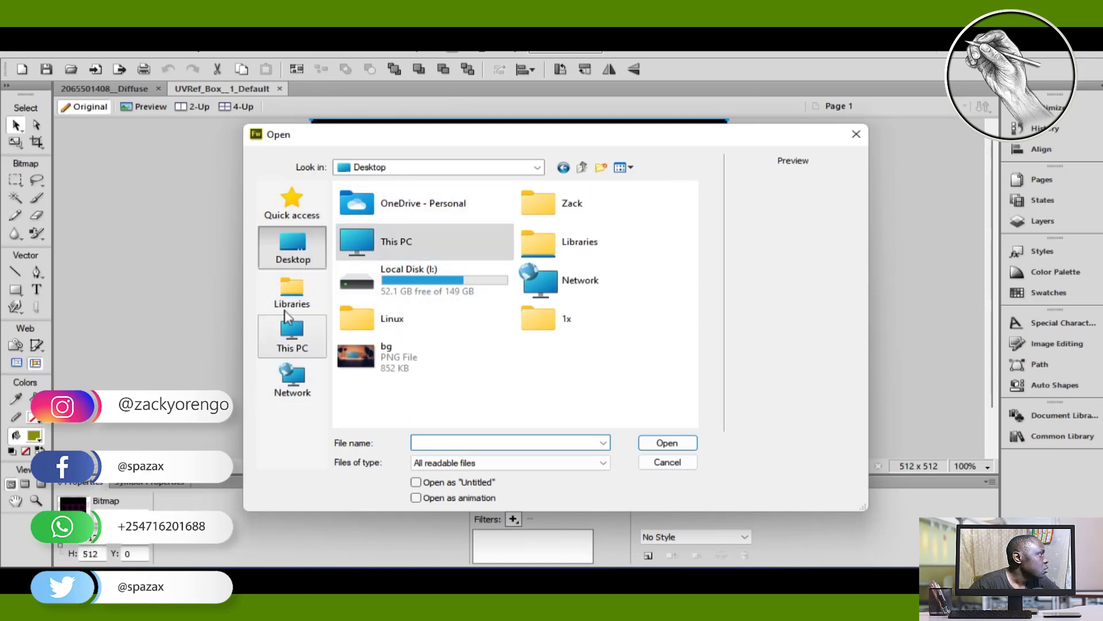
{"action": "left_click", "coordinate": [296, 344]}
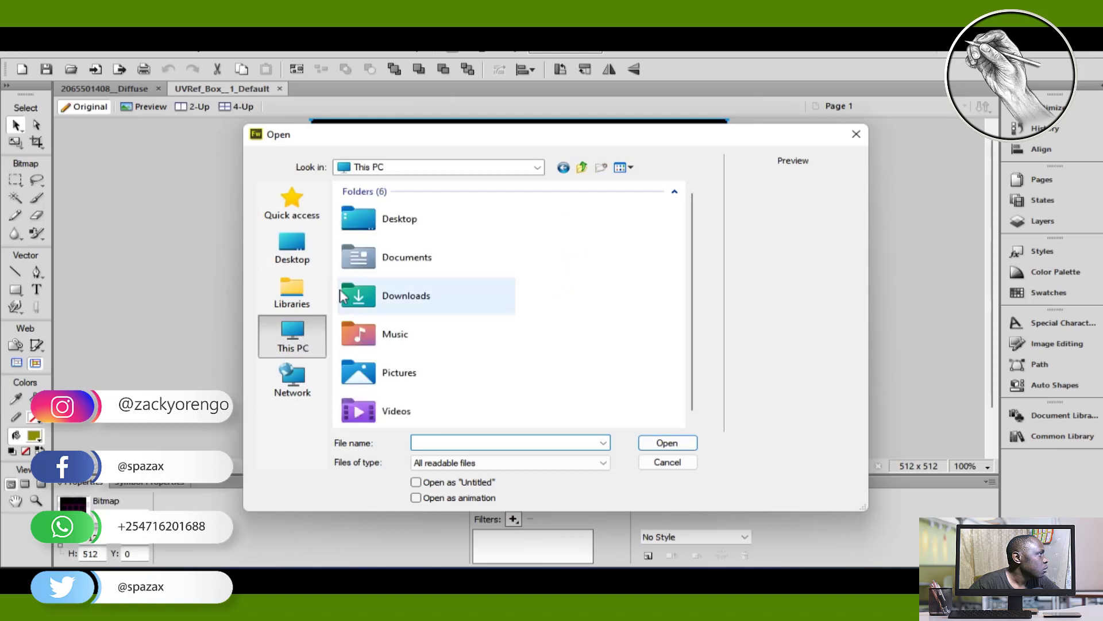
{"action": "left_click", "coordinate": [383, 302]}
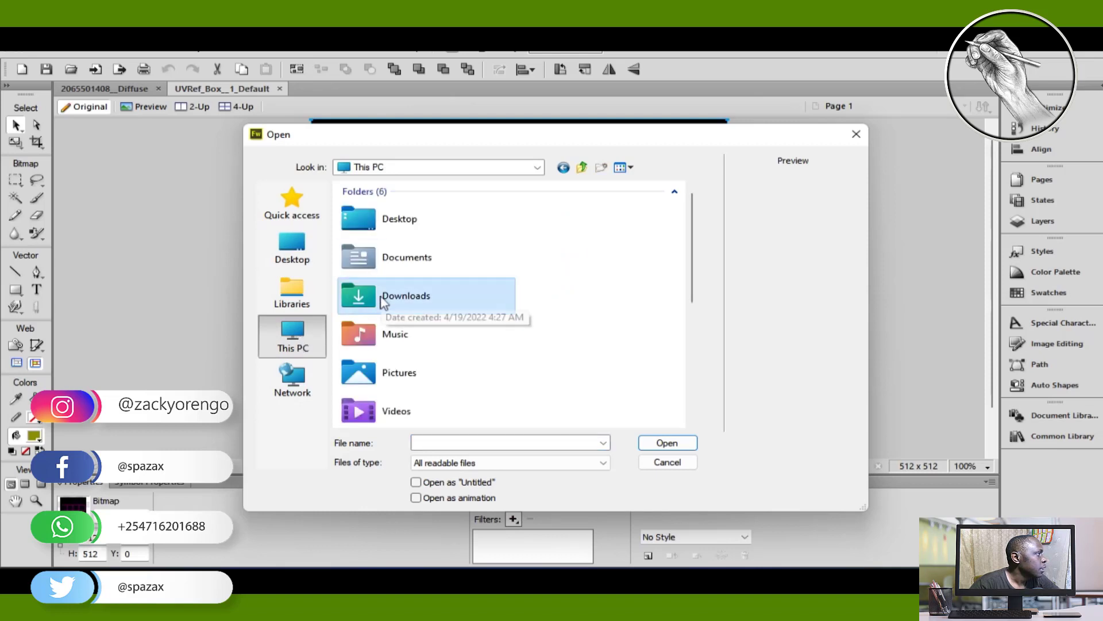
{"action": "double_click", "coordinate": [382, 301]}
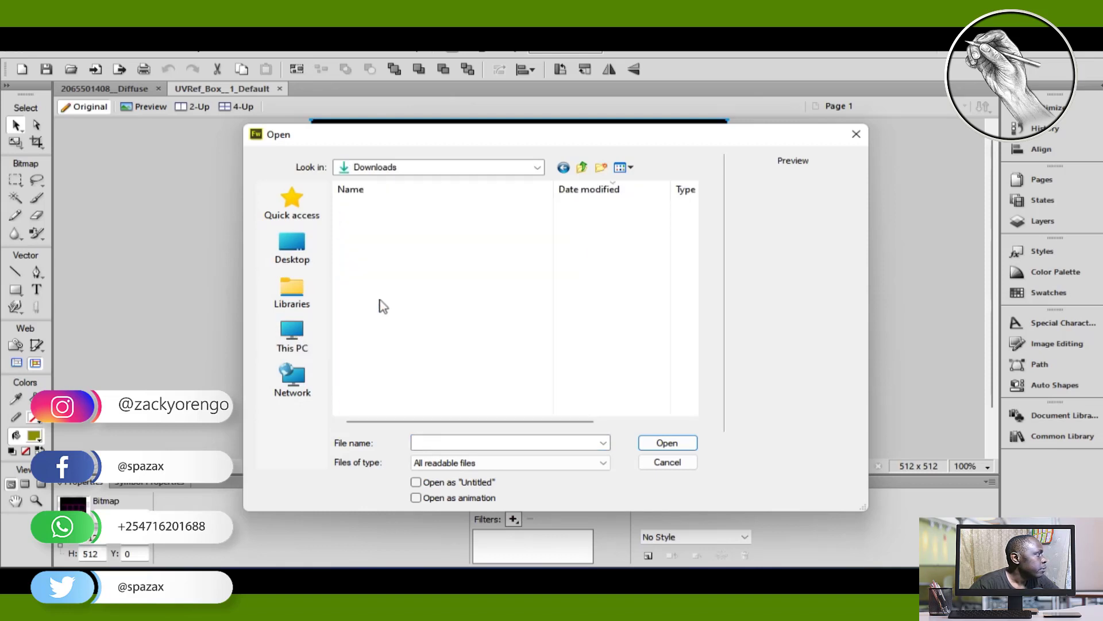
{"action": "left_click", "coordinate": [368, 346]}
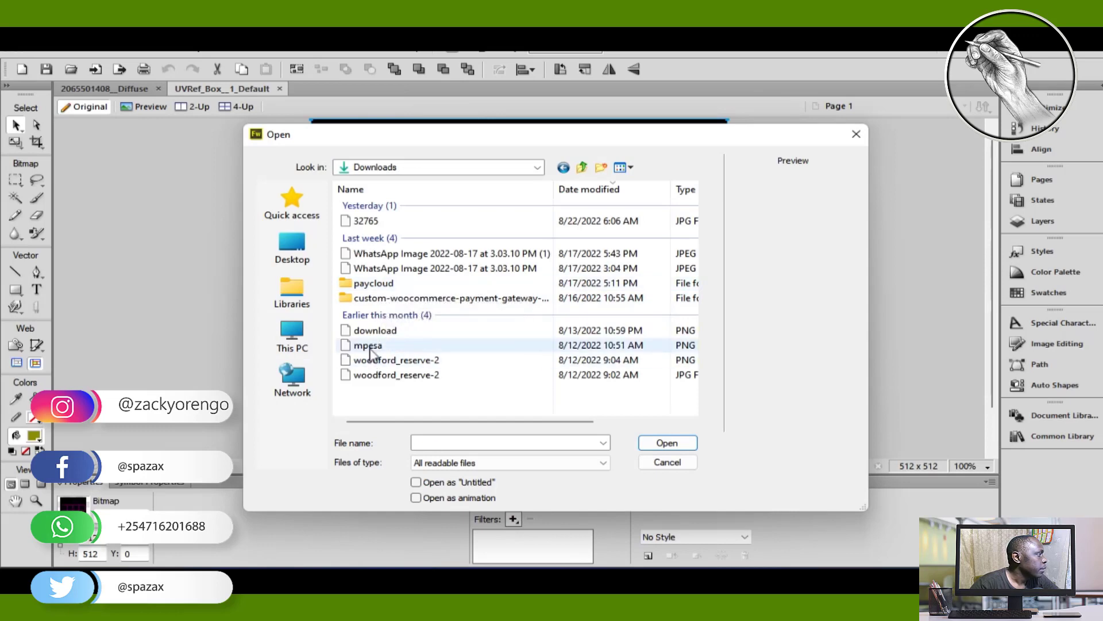
{"action": "left_click", "coordinate": [646, 451]}
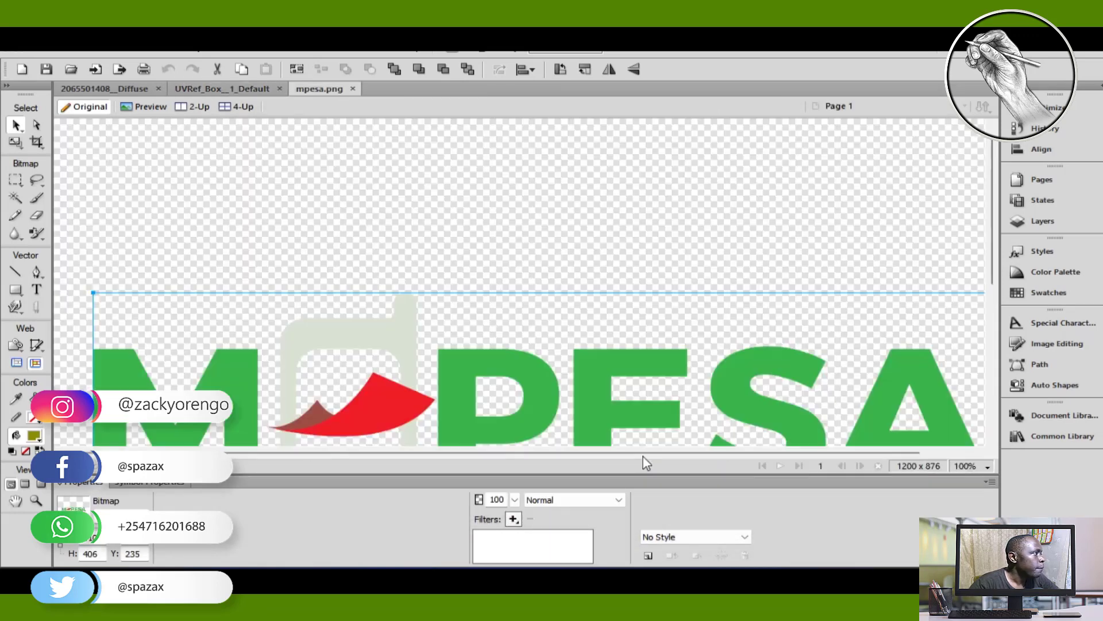
Copy the M-PESA logo bitmap from mpesa.png and paste it into the UVRef_Box__1_Default document
{"action": "scroll", "coordinate": [632, 379], "scroll_direction": "up", "scroll_amount": 5}
{"action": "scroll", "coordinate": [632, 377], "scroll_direction": "down", "scroll_amount": 2}
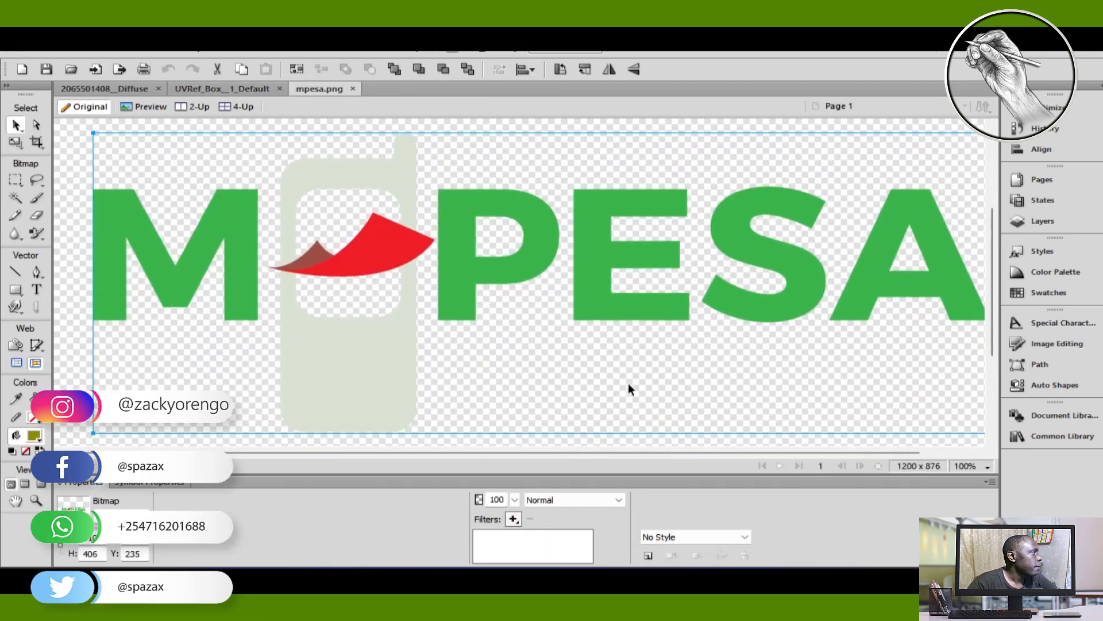
{"action": "left_click", "coordinate": [501, 276]}
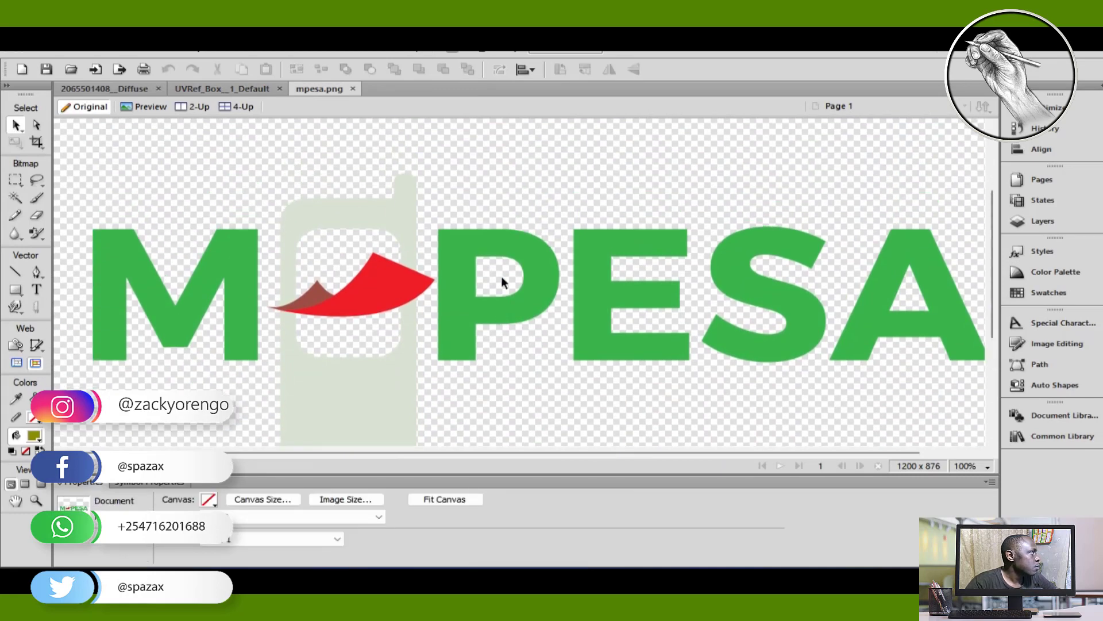
{"action": "scroll", "coordinate": [501, 276], "scroll_direction": "up", "scroll_amount": 3}
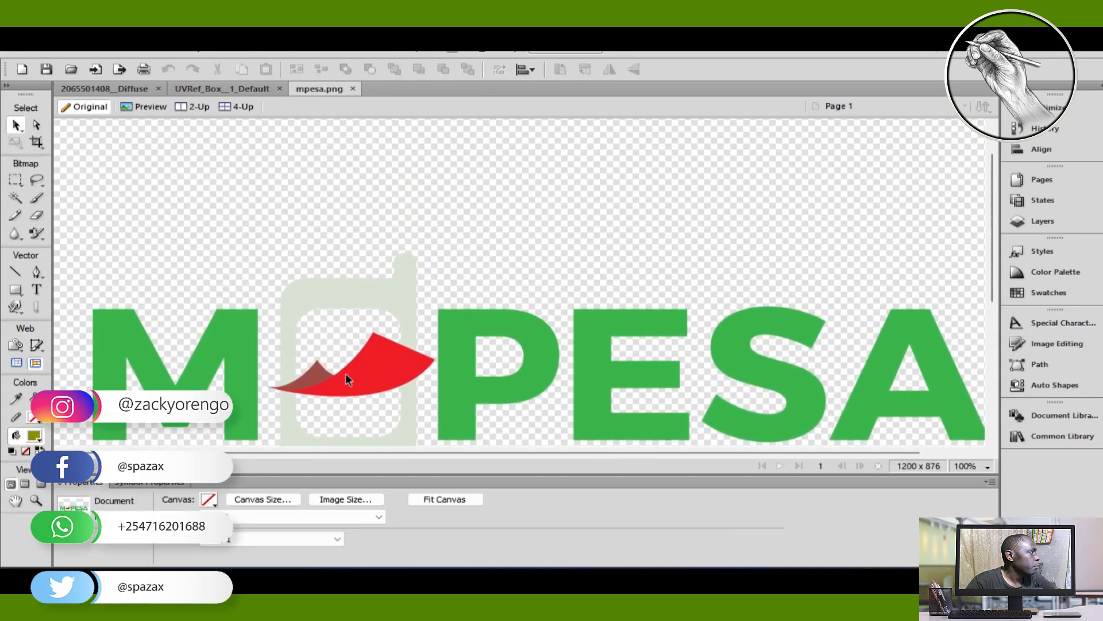
{"action": "scroll", "coordinate": [460, 332], "scroll_direction": "down", "scroll_amount": 1}
{"action": "left_click", "coordinate": [459, 331]}
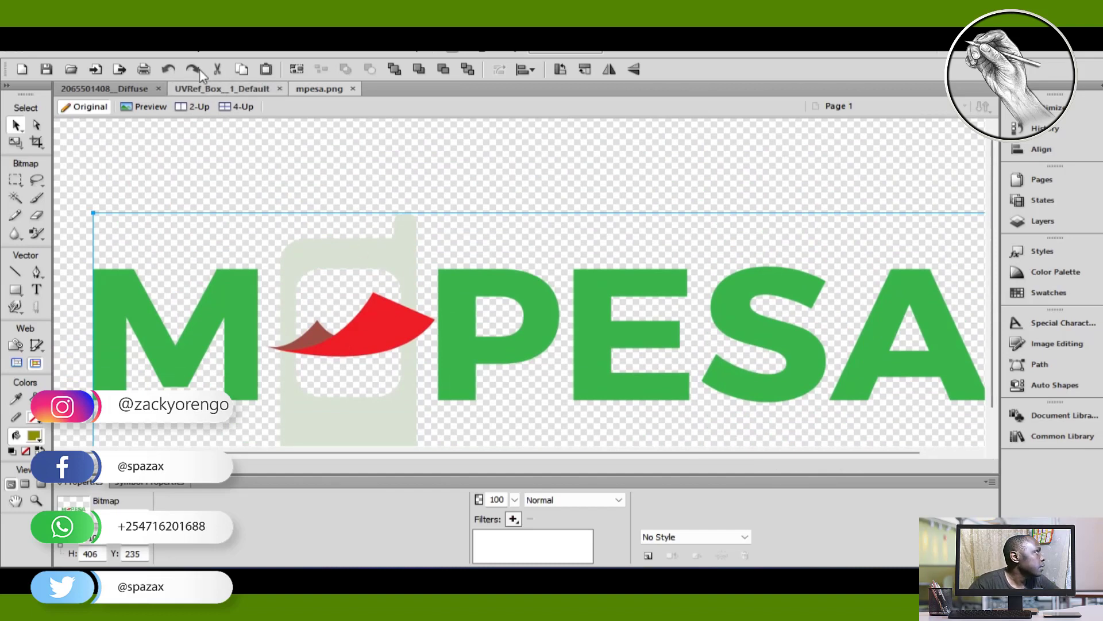
{"action": "left_click", "coordinate": [223, 89]}
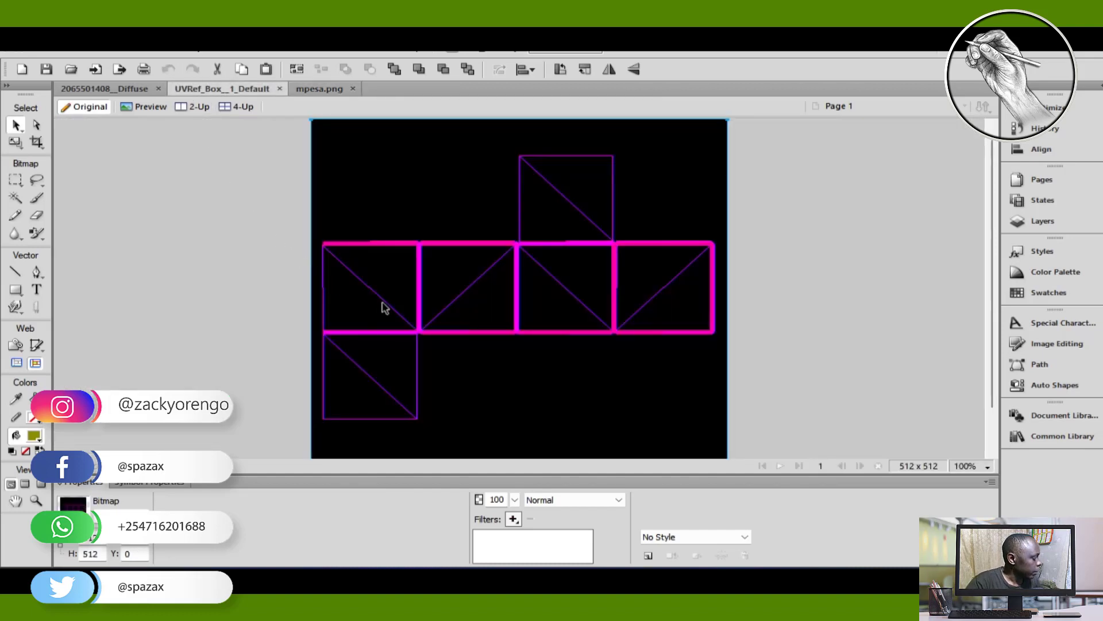
{"action": "key", "text": "ctrl+v"}
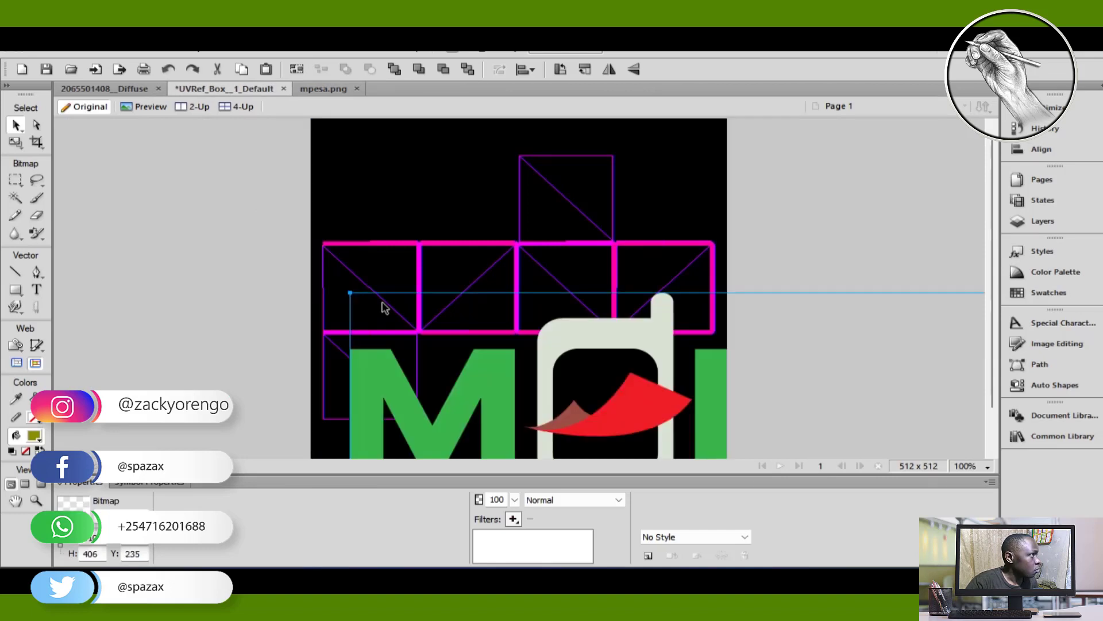
Scale the pasted M-PESA logo down to 32 px high and fit it inside the second square of the UV layout's middle row
{"action": "left_click_drag", "start_coordinate": [485, 379], "coordinate": [469, 211]}
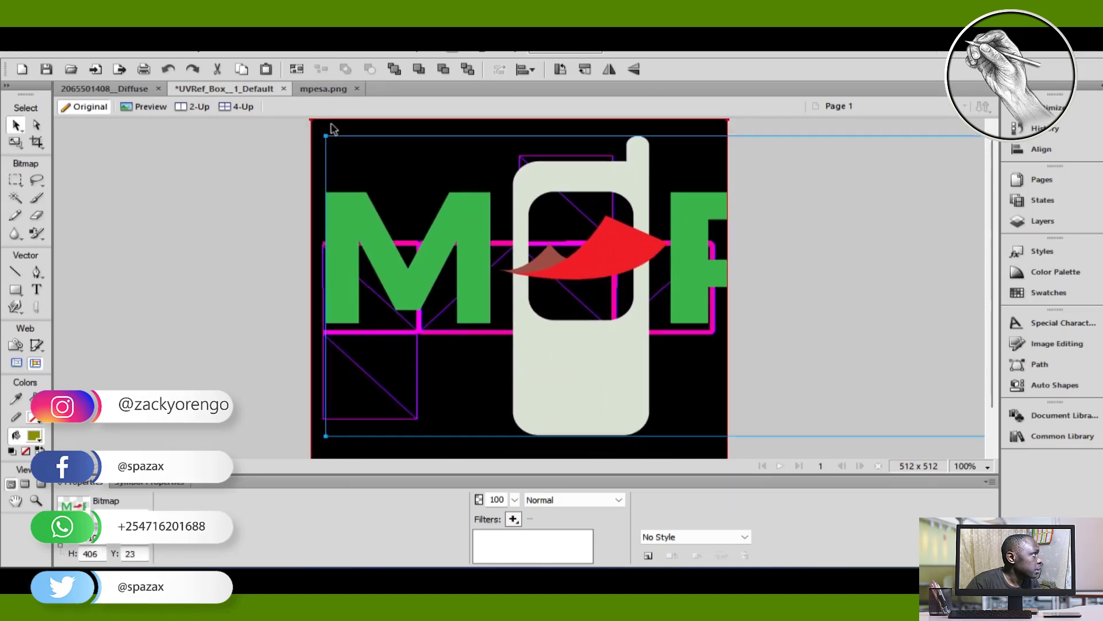
{"action": "left_click_drag", "start_coordinate": [327, 127], "coordinate": [787, 290]}
{"action": "left_click_drag", "start_coordinate": [825, 343], "coordinate": [339, 280]}
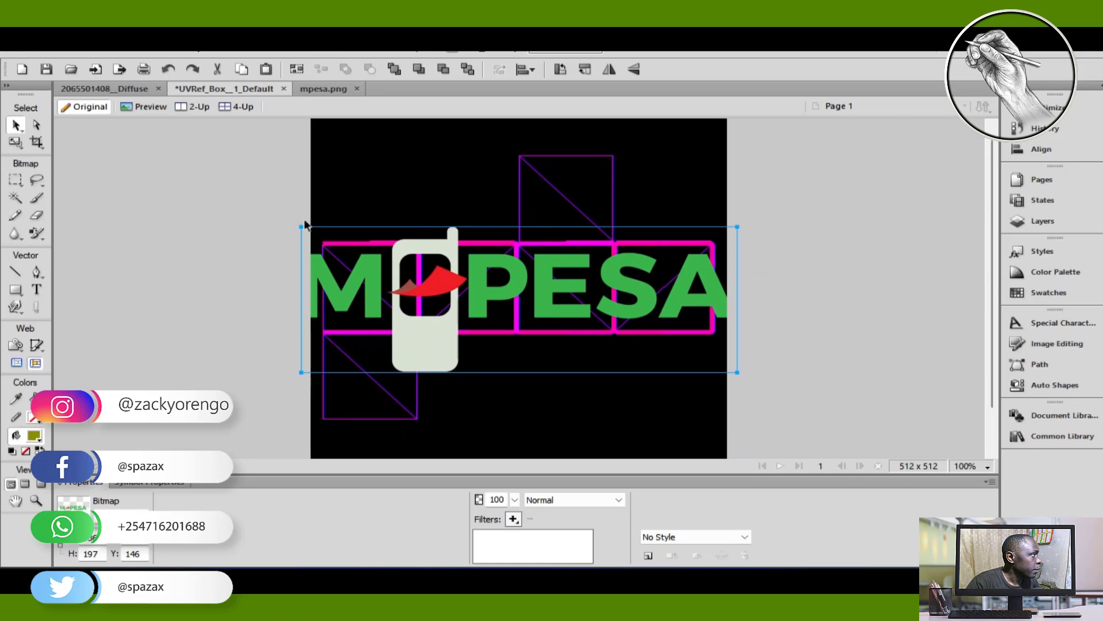
{"action": "left_click_drag", "start_coordinate": [302, 227], "coordinate": [496, 311]}
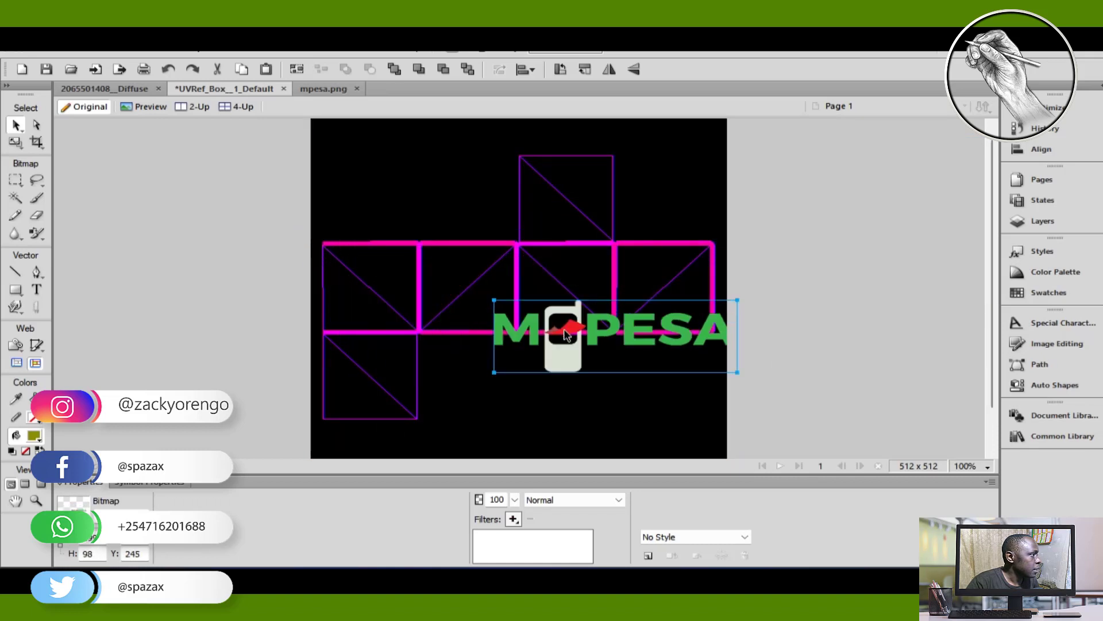
{"action": "left_click_drag", "start_coordinate": [563, 329], "coordinate": [401, 272]}
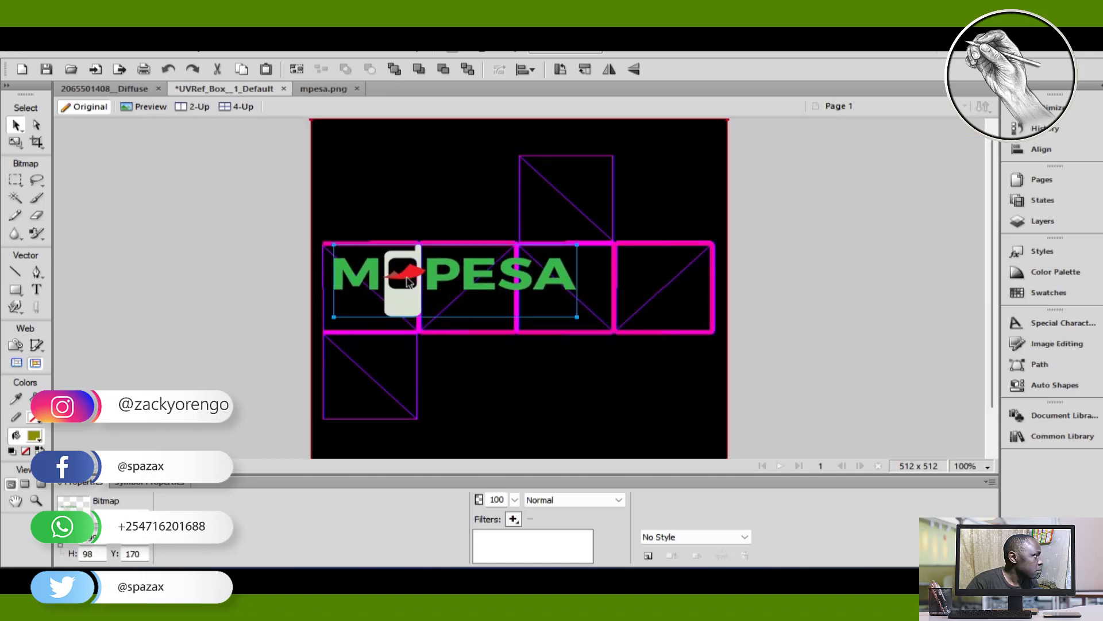
{"action": "left_click_drag", "start_coordinate": [335, 245], "coordinate": [448, 279]}
{"action": "left_click_drag", "start_coordinate": [449, 305], "coordinate": [498, 312]}
{"action": "key", "text": "ctrl+z"}
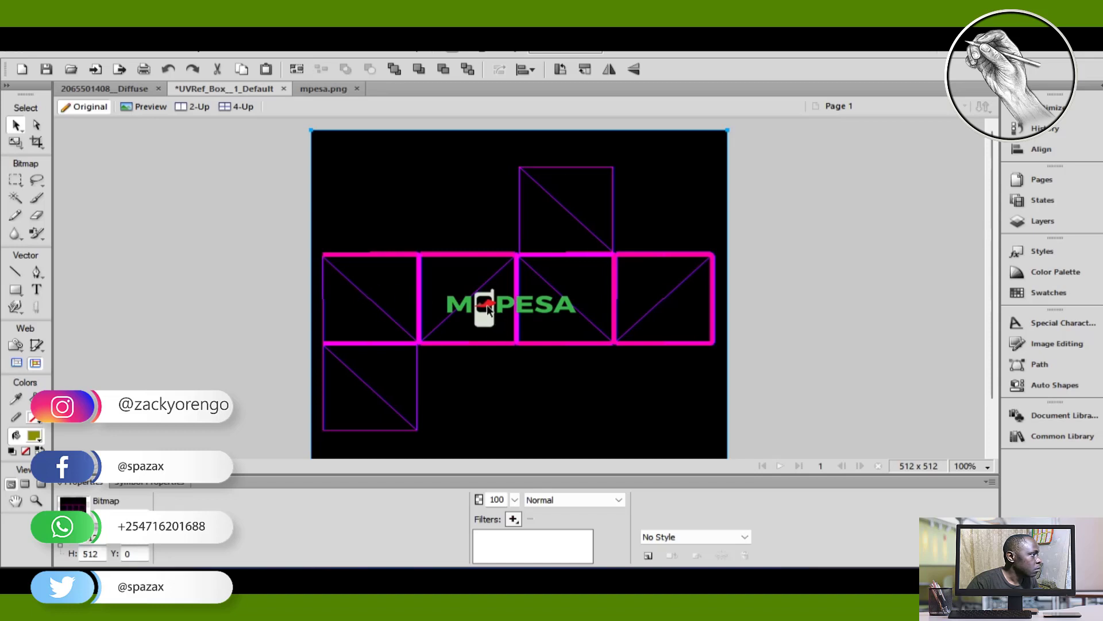
{"action": "left_click_drag", "start_coordinate": [487, 309], "coordinate": [447, 304]}
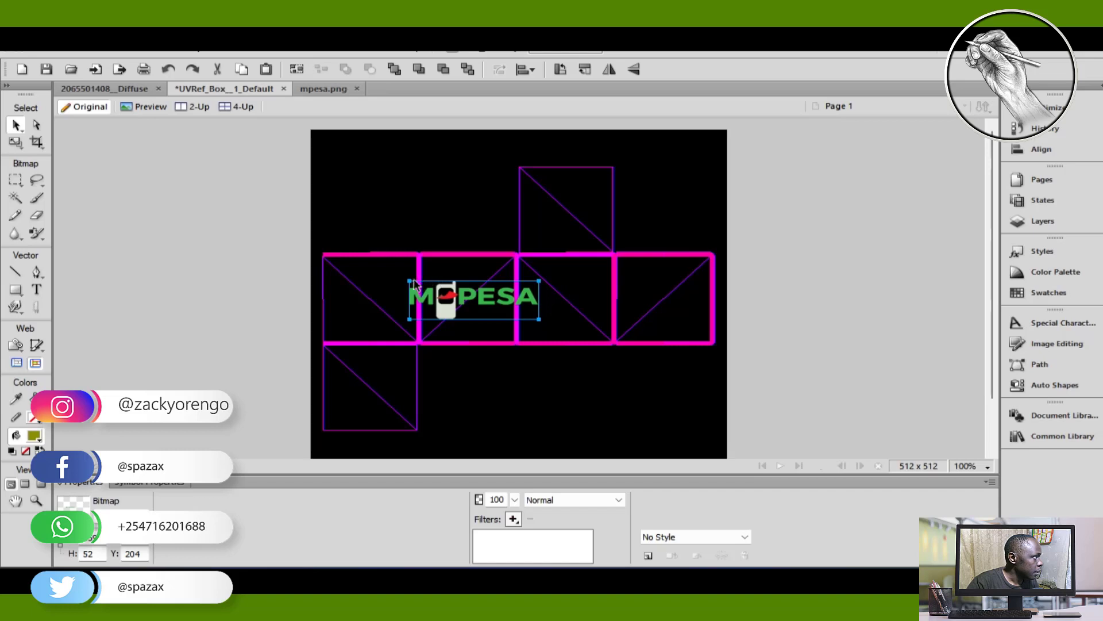
{"action": "left_click_drag", "start_coordinate": [410, 281], "coordinate": [448, 302]}
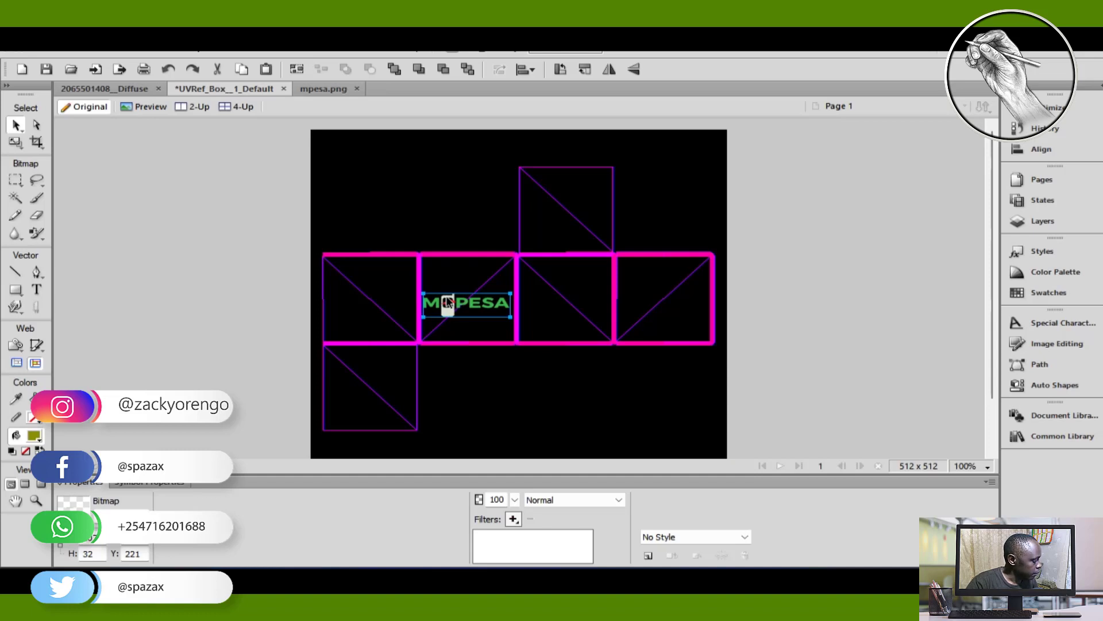
Duplicate the fitted M-PESA logo into the third and first squares of the UV layout's middle row
{"action": "left_click_drag", "start_coordinate": [446, 296], "coordinate": [564, 306]}
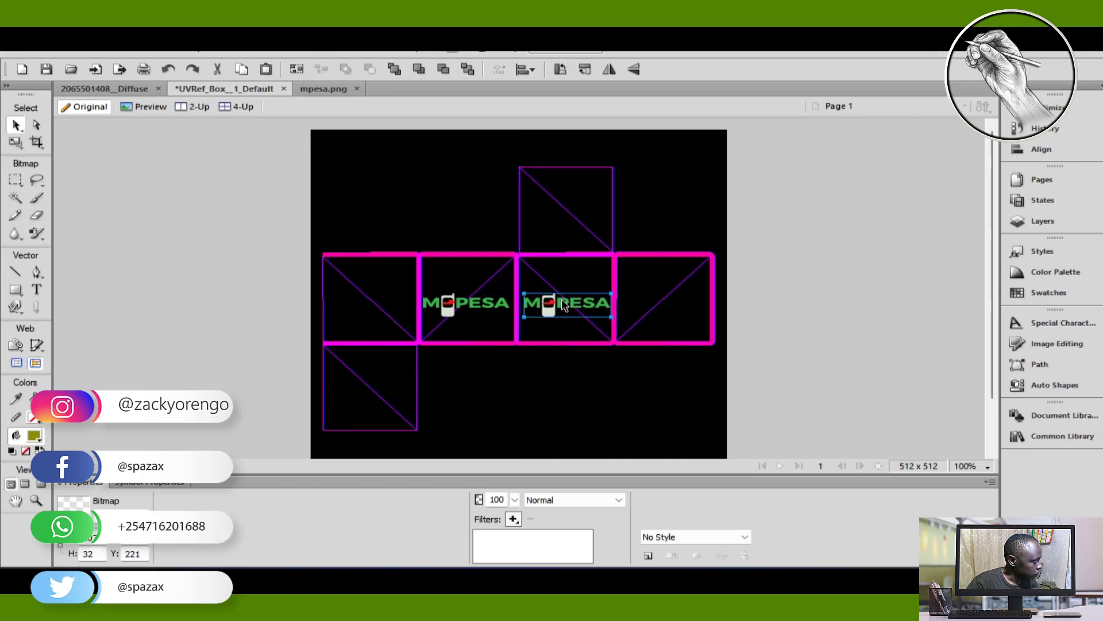
{"action": "left_click_drag", "start_coordinate": [482, 313], "coordinate": [377, 307]}
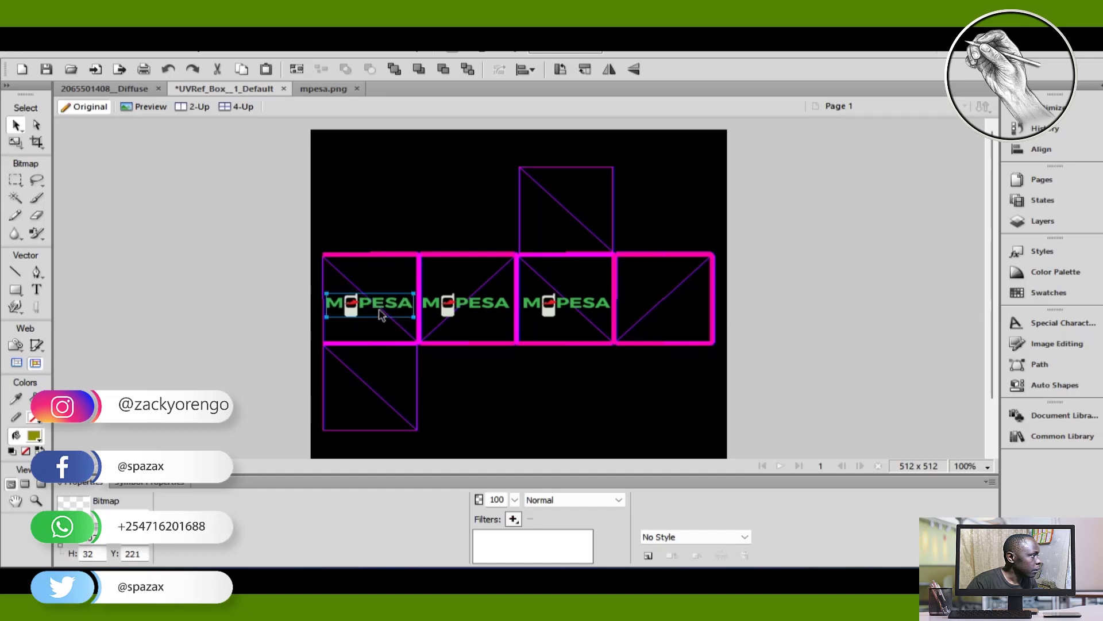
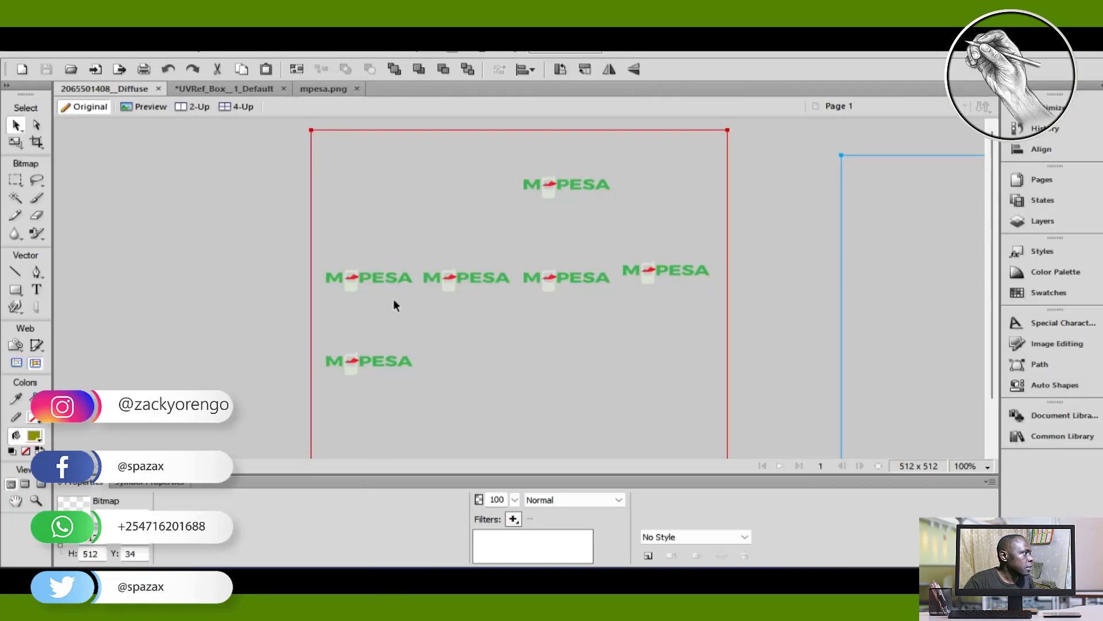
{"action": "left_click", "coordinate": [399, 276]}
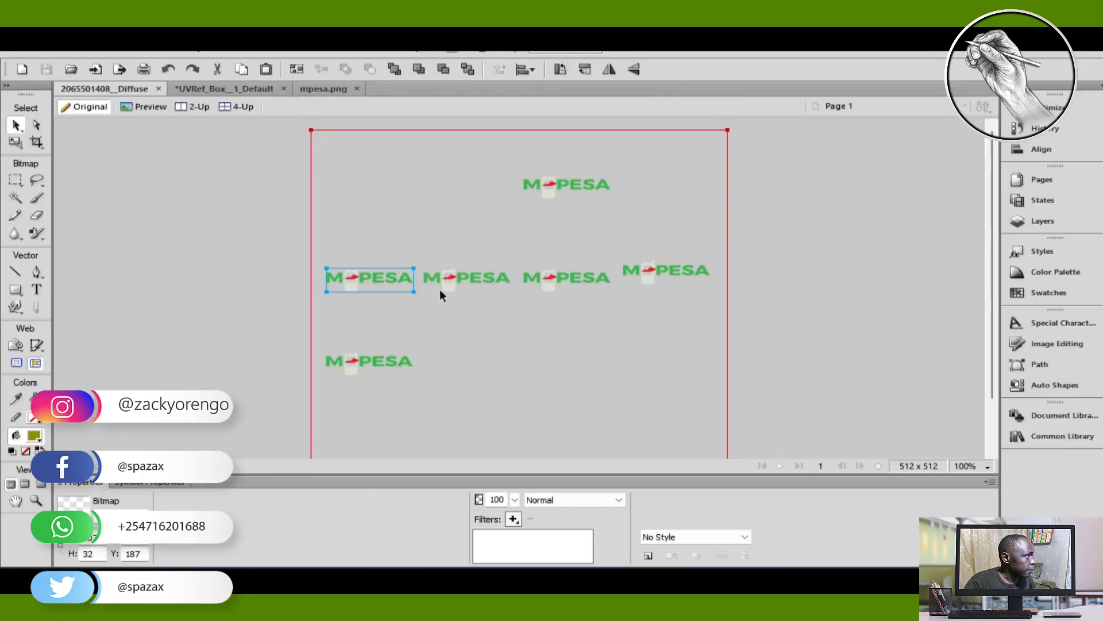
{"action": "left_click", "coordinate": [466, 283], "text": "shift"}
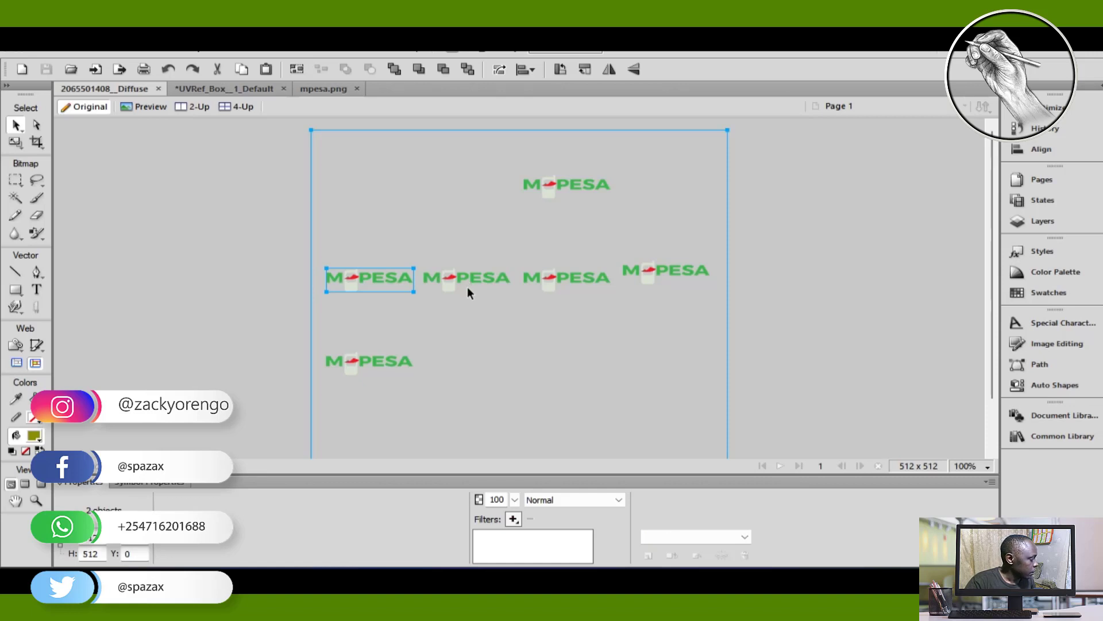
{"action": "left_click", "coordinate": [223, 190]}
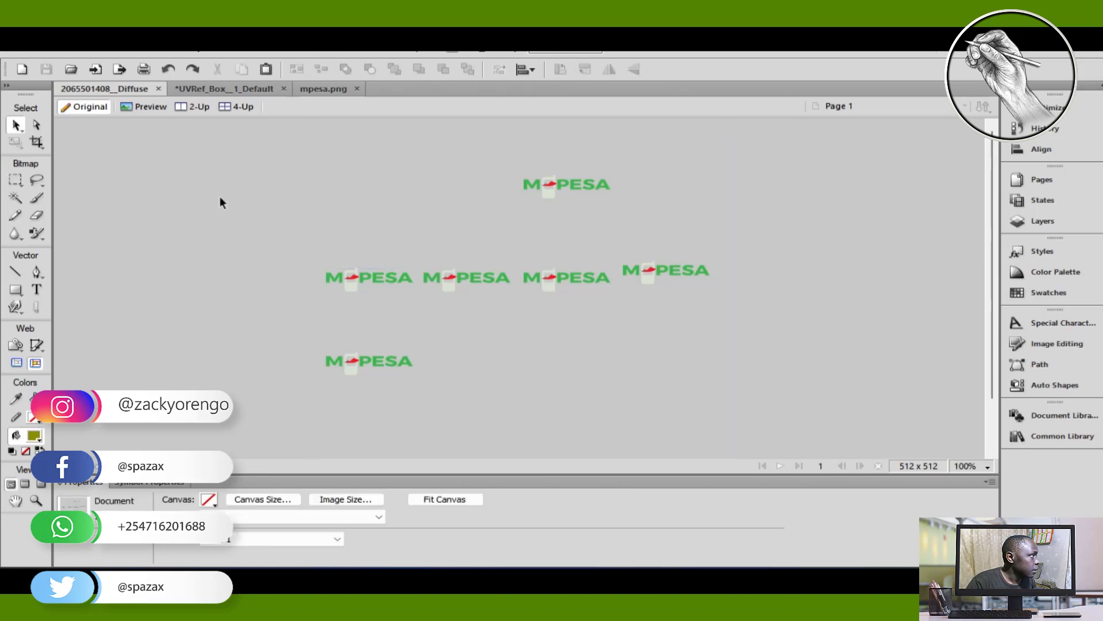
{"action": "left_click", "coordinate": [370, 279]}
{"action": "key", "text": "ctrl+d"}
Select the four M-PESA logos in the middle row of the Diffuse image and nudge them down 5 px
{"action": "left_click", "coordinate": [380, 276]}
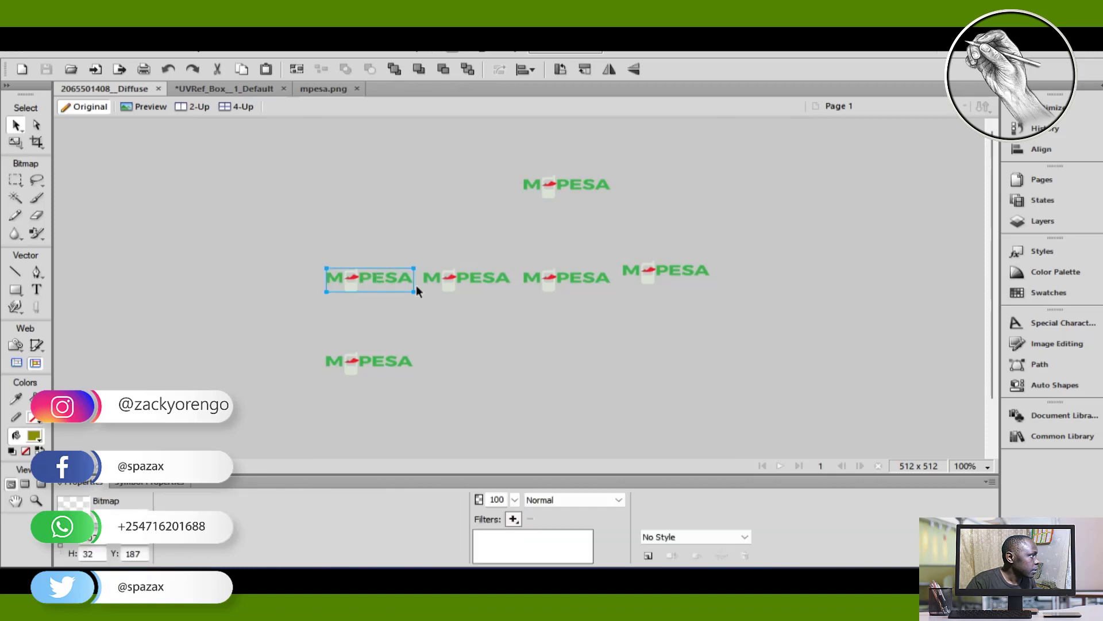
{"action": "left_click", "coordinate": [471, 278], "text": "shift"}
{"action": "left_click", "coordinate": [560, 280], "text": "shift"}
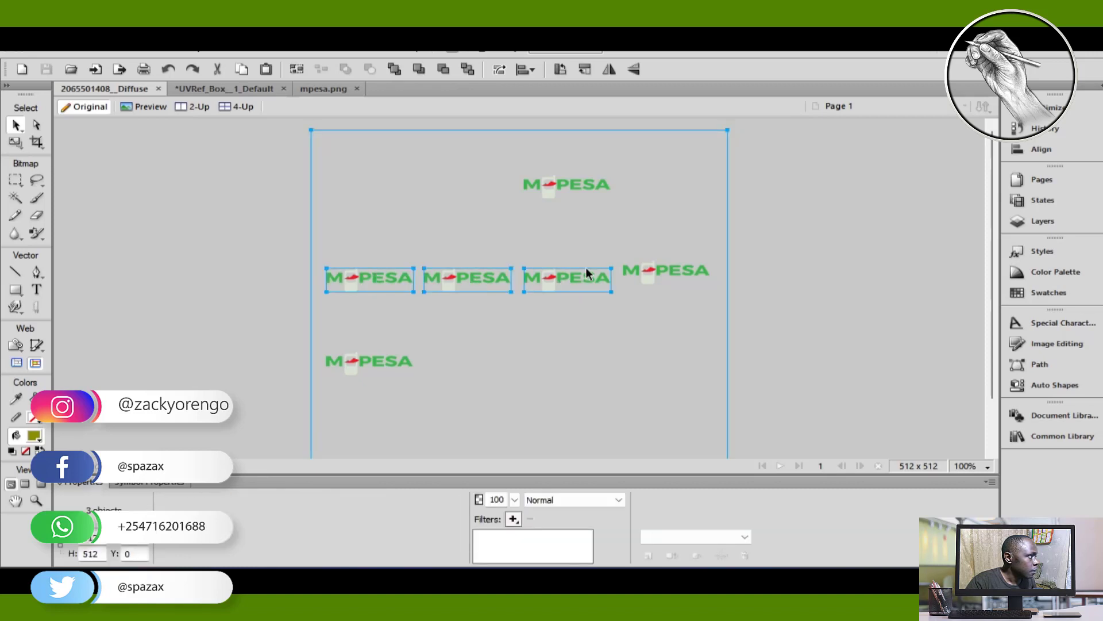
{"action": "left_click", "coordinate": [646, 266], "text": "shift"}
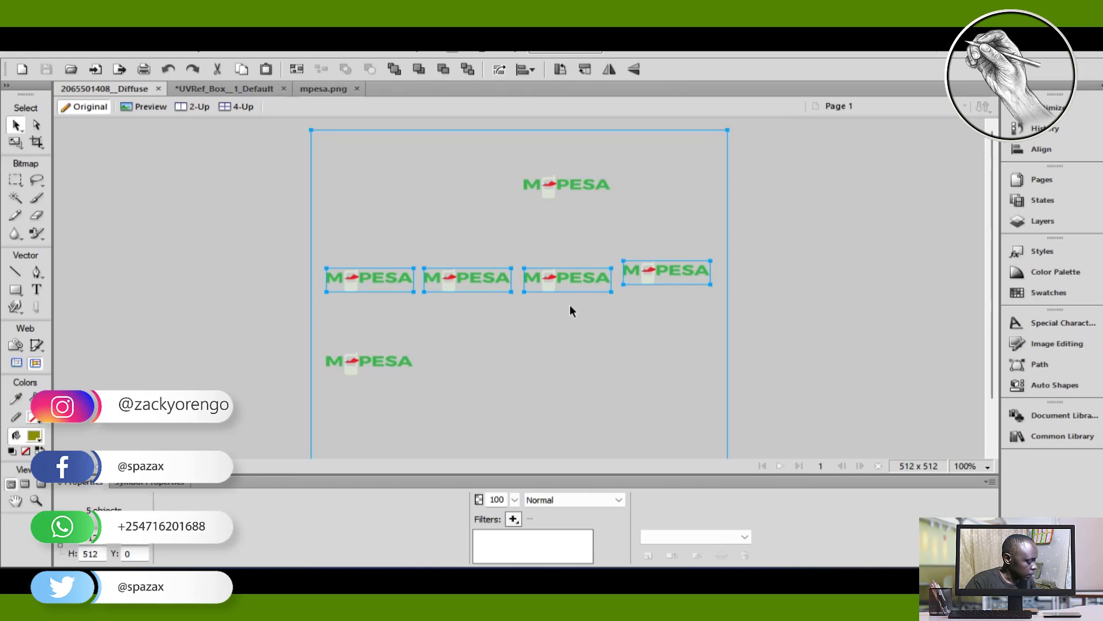
{"action": "key", "text": "Down"}
{"action": "key", "text": "Down"}
{"action": "key", "text": "Down"}
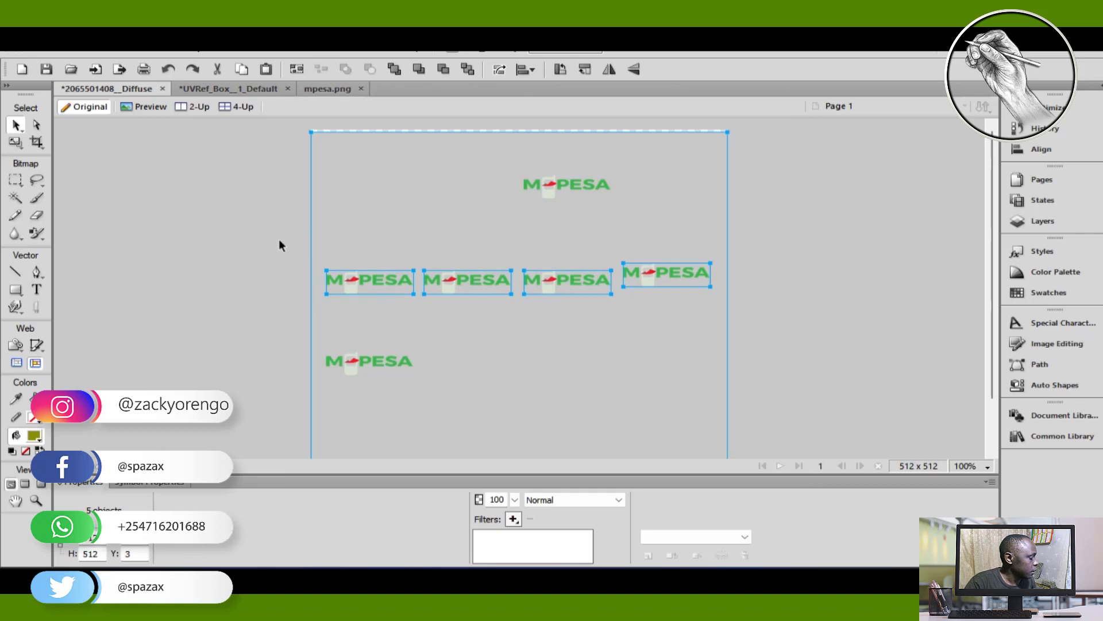
{"action": "key", "text": "Down"}
{"action": "key", "text": "Down"}
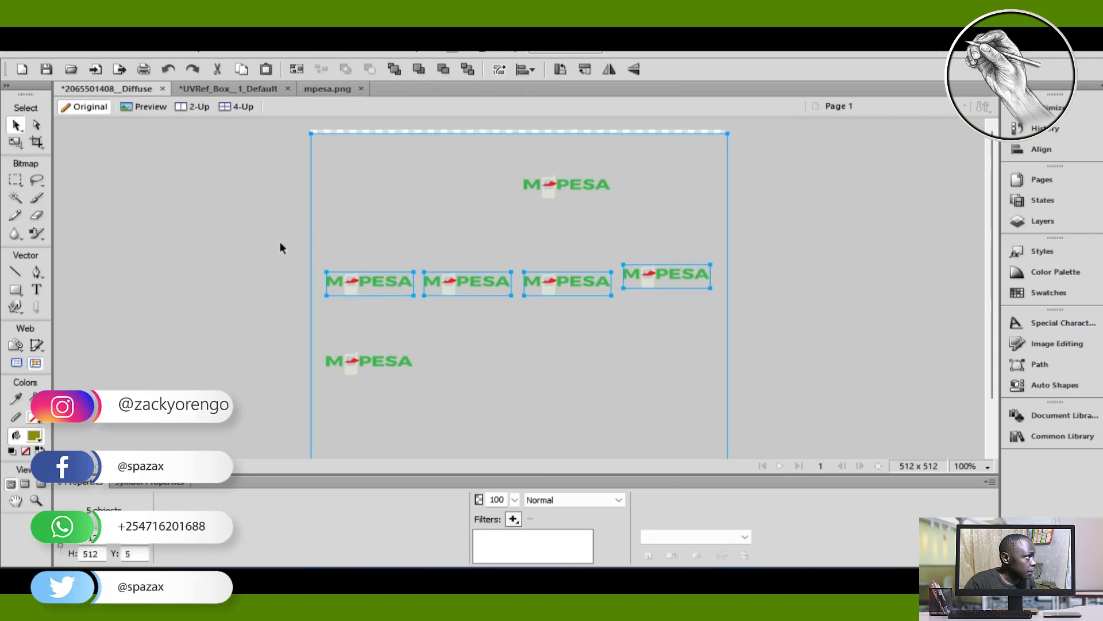
Select only the background bitmap of the Diffuse image and nudge it back up to Y 0
{"action": "left_click", "coordinate": [347, 227]}
{"action": "key", "text": "m"}
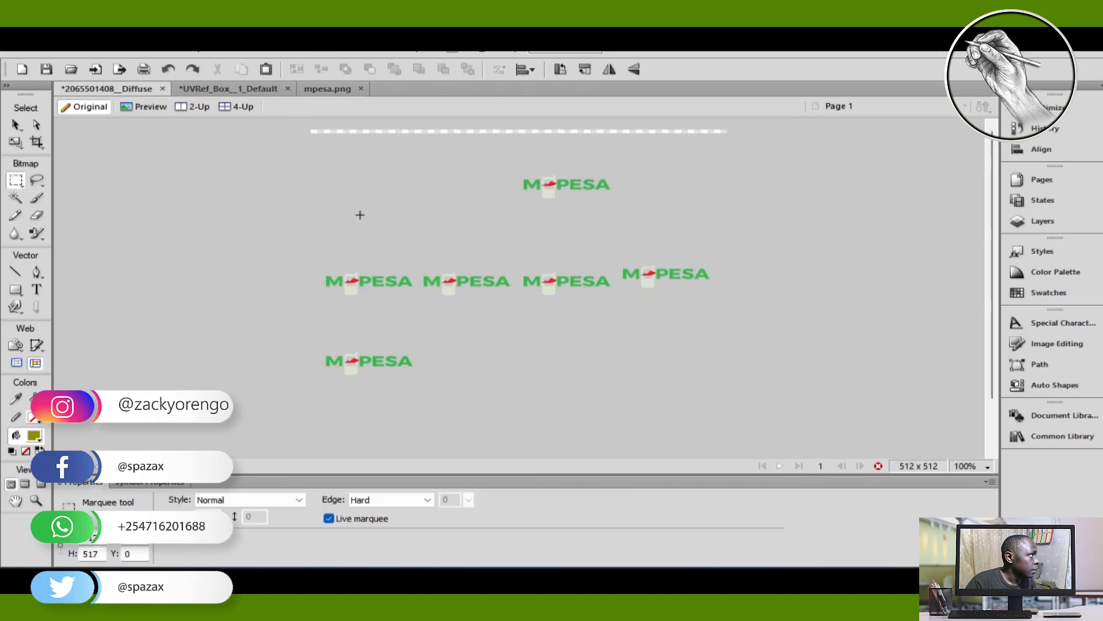
{"action": "left_click", "coordinate": [18, 124]}
{"action": "left_click", "coordinate": [354, 162]}
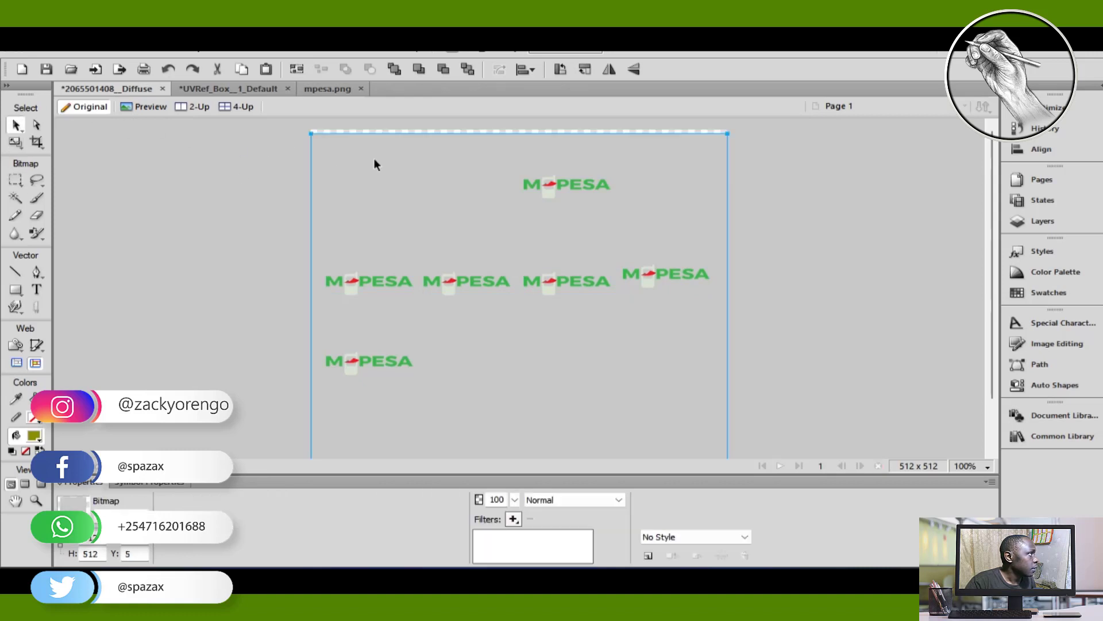
{"action": "key", "text": "Up"}
{"action": "key", "text": "Up"}
{"action": "key", "text": "Up"}
{"action": "key", "text": "Up"}
{"action": "key", "text": "Up"}
{"action": "key", "text": "Up"}
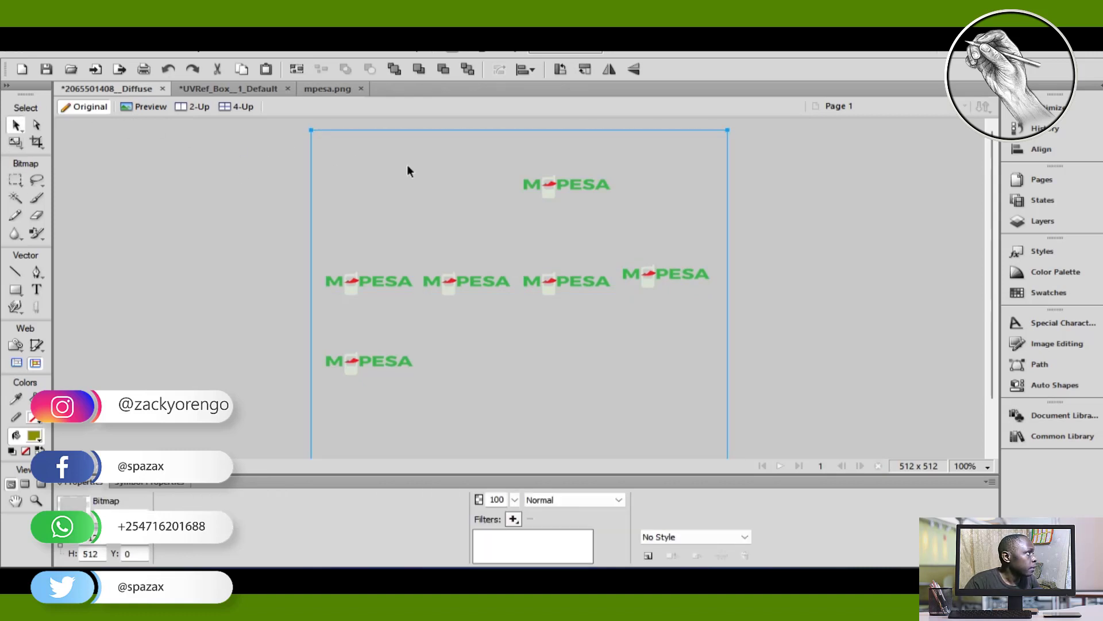
Lower the last logo of the middle row to Y 192, in line with the others, and save the Diffuse image
{"action": "left_click", "coordinate": [655, 274]}
{"action": "key", "text": "Down"}
{"action": "key", "text": "Down"}
{"action": "key", "text": "Down"}
{"action": "key", "text": "Down"}
{"action": "key", "text": "Down"}
{"action": "key", "text": "Down"}
{"action": "key", "text": "Down"}
{"action": "key", "text": "Down"}
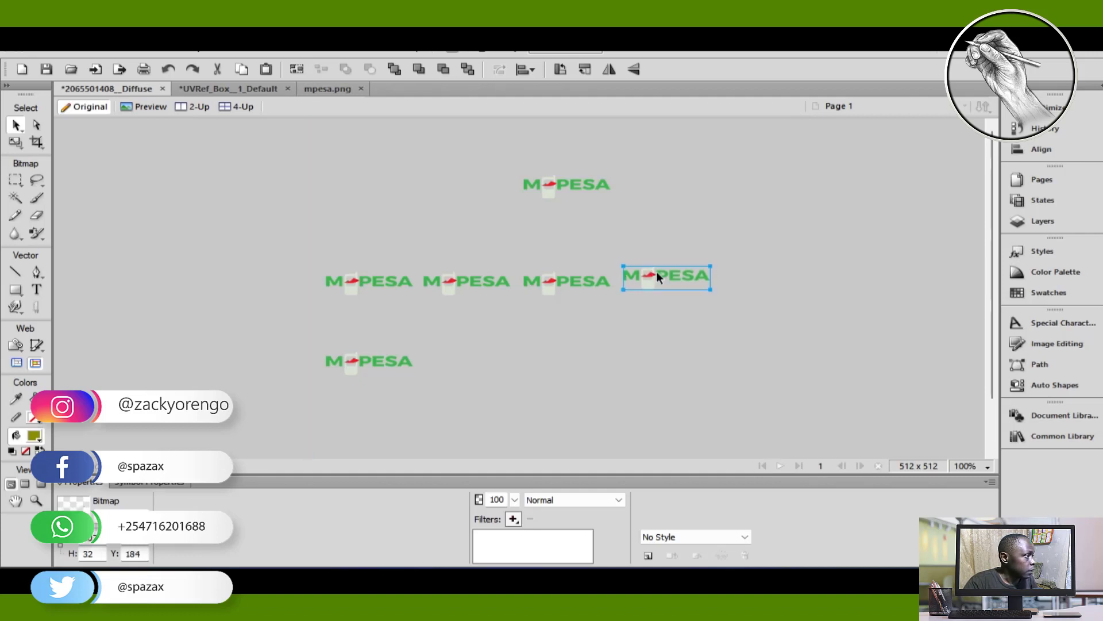
{"action": "key", "text": "Down"}
{"action": "key", "text": "Down"}
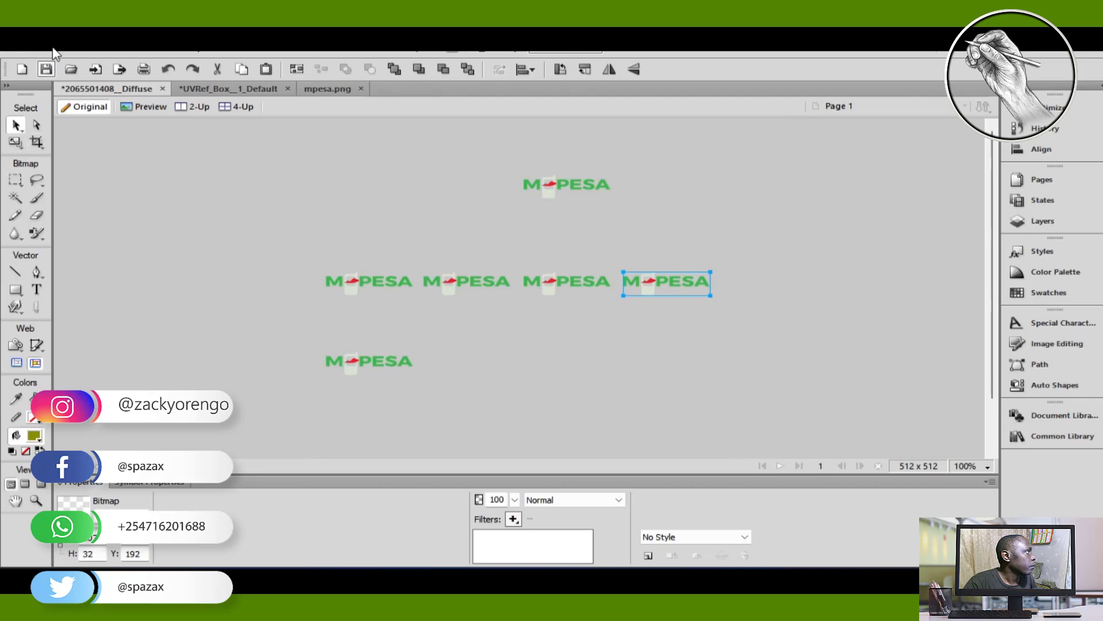
{"action": "left_click", "coordinate": [46, 69]}
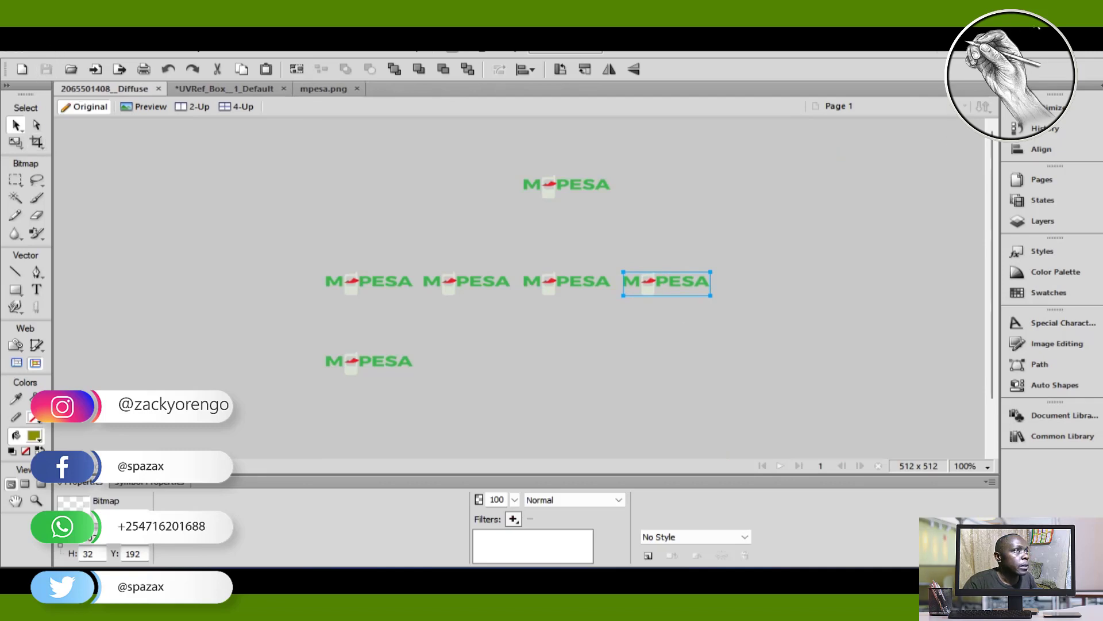
Switch back to iClone and examine the M-PESA logos on the different sides of the box
{"action": "left_click", "coordinate": [1023, 41]}
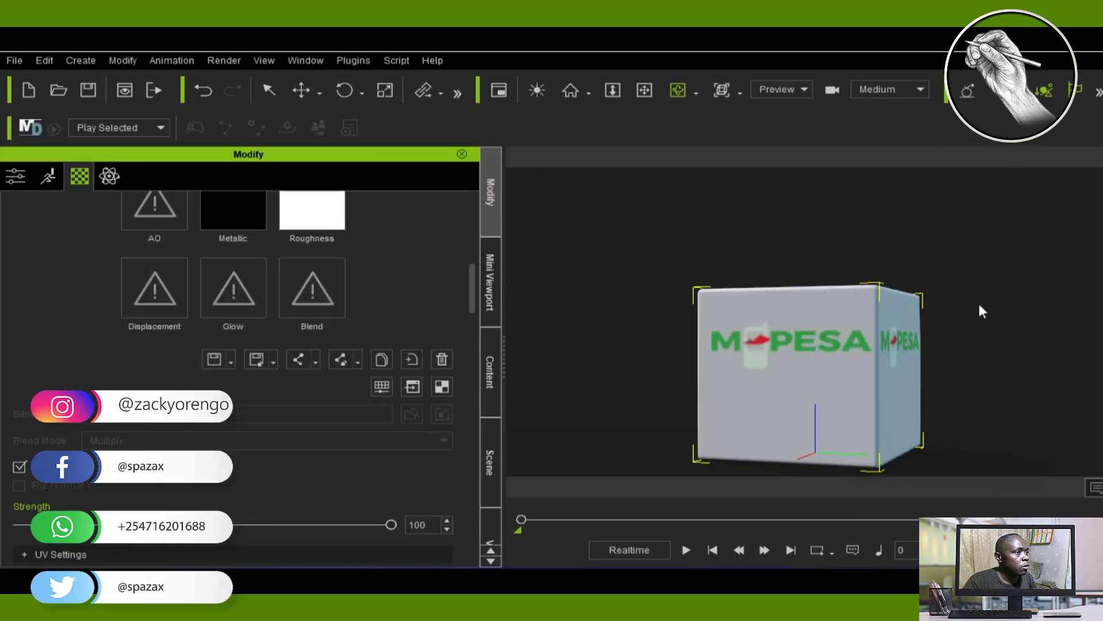
{"action": "left_click_drag", "start_coordinate": [960, 331], "coordinate": [584, 334]}
{"action": "left_click_drag", "start_coordinate": [865, 393], "coordinate": [837, 414]}
{"action": "left_click_drag", "start_coordinate": [973, 419], "coordinate": [793, 387]}
{"action": "scroll", "coordinate": [781, 371], "scroll_direction": "down", "scroll_amount": 5}
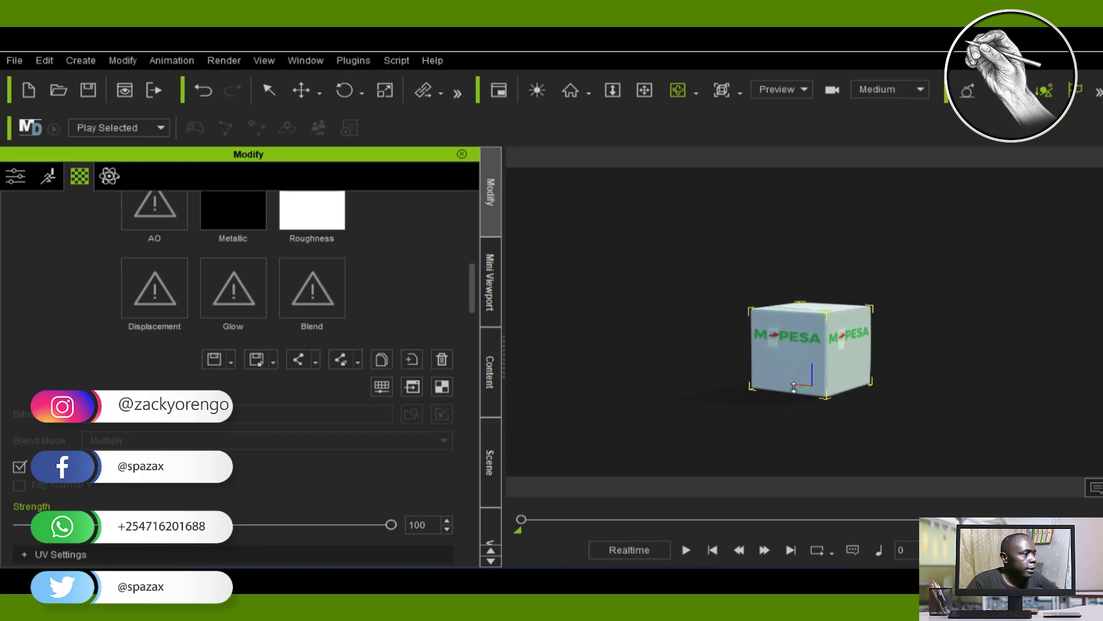
{"action": "scroll", "coordinate": [794, 386], "scroll_direction": "down", "scroll_amount": 1}
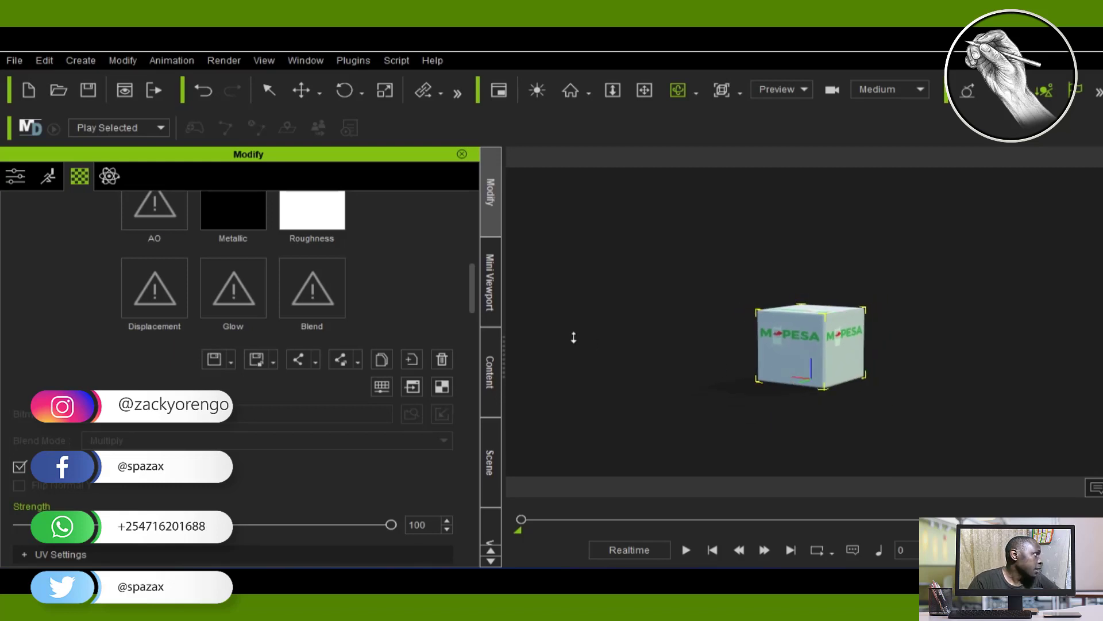
Add the Wall_01 prop from the 06_Wall category of the Props templates to the scene behind the box
{"action": "left_click", "coordinate": [485, 361]}
{"action": "scroll", "coordinate": [285, 399], "scroll_direction": "down", "scroll_amount": 1}
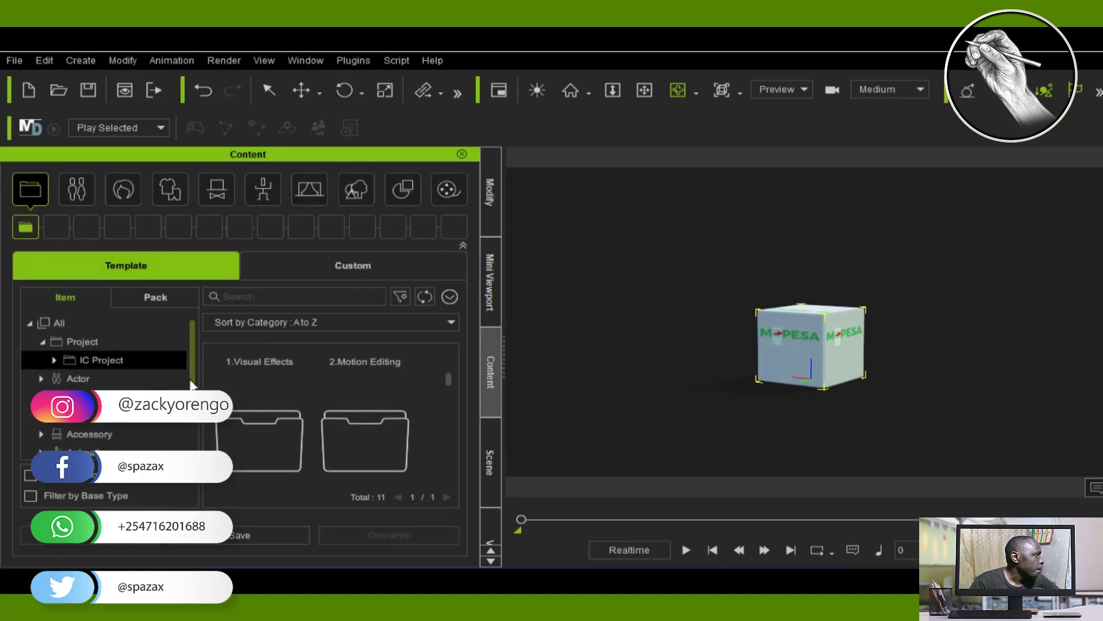
{"action": "scroll", "coordinate": [46, 379], "scroll_direction": "down", "scroll_amount": 3}
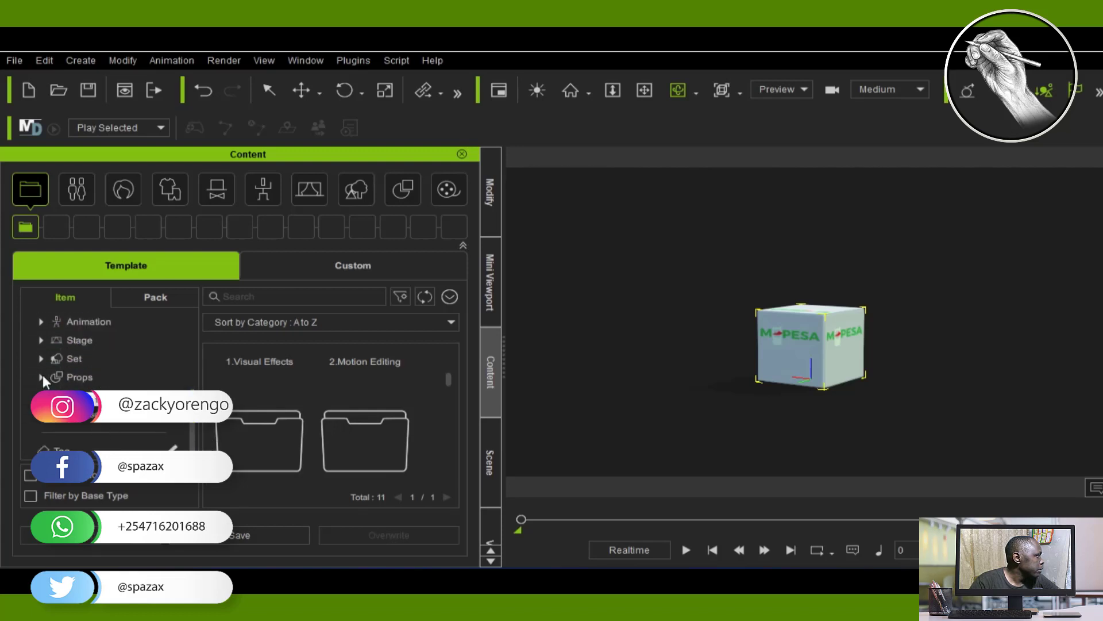
{"action": "left_click", "coordinate": [45, 377]}
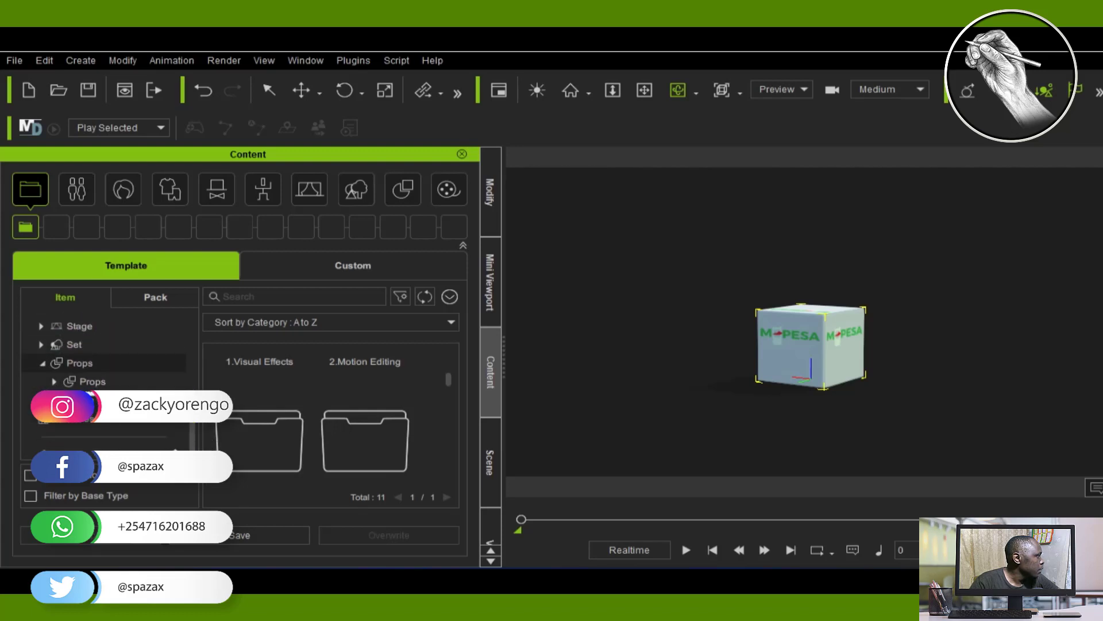
{"action": "left_click", "coordinate": [56, 377]}
{"action": "scroll", "coordinate": [70, 381], "scroll_direction": "down", "scroll_amount": 1}
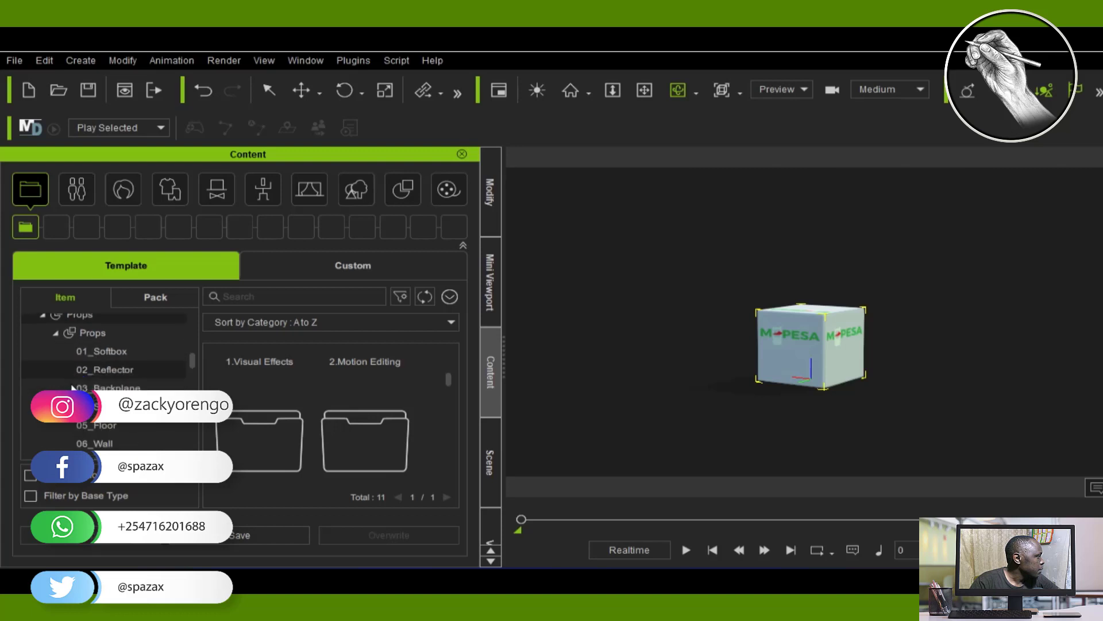
{"action": "scroll", "coordinate": [105, 374], "scroll_direction": "down", "scroll_amount": 1}
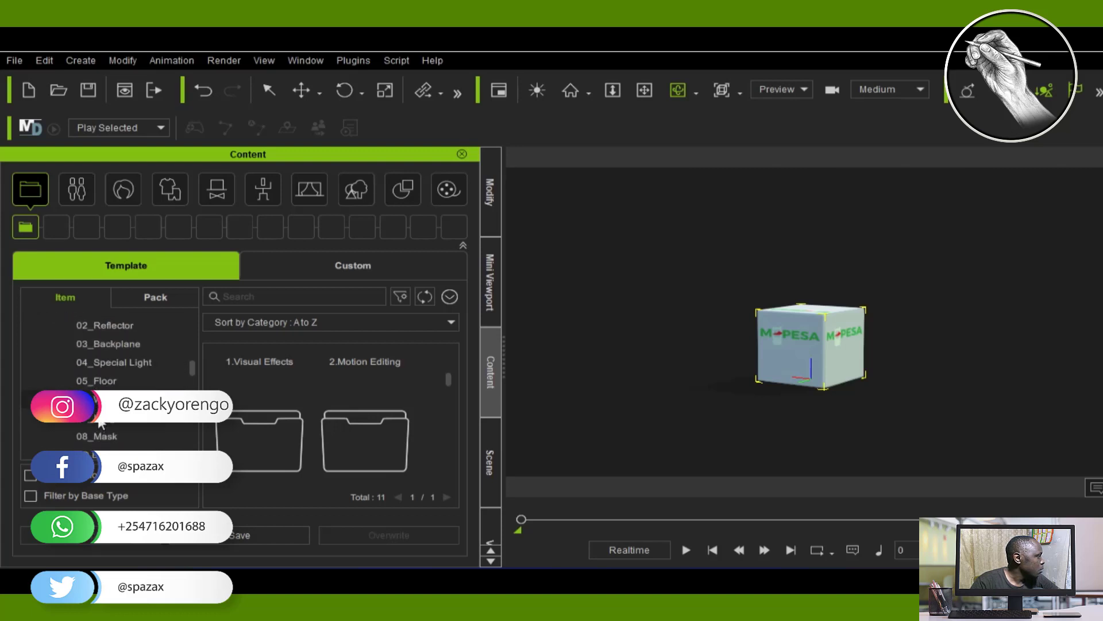
{"action": "left_click", "coordinate": [98, 399]}
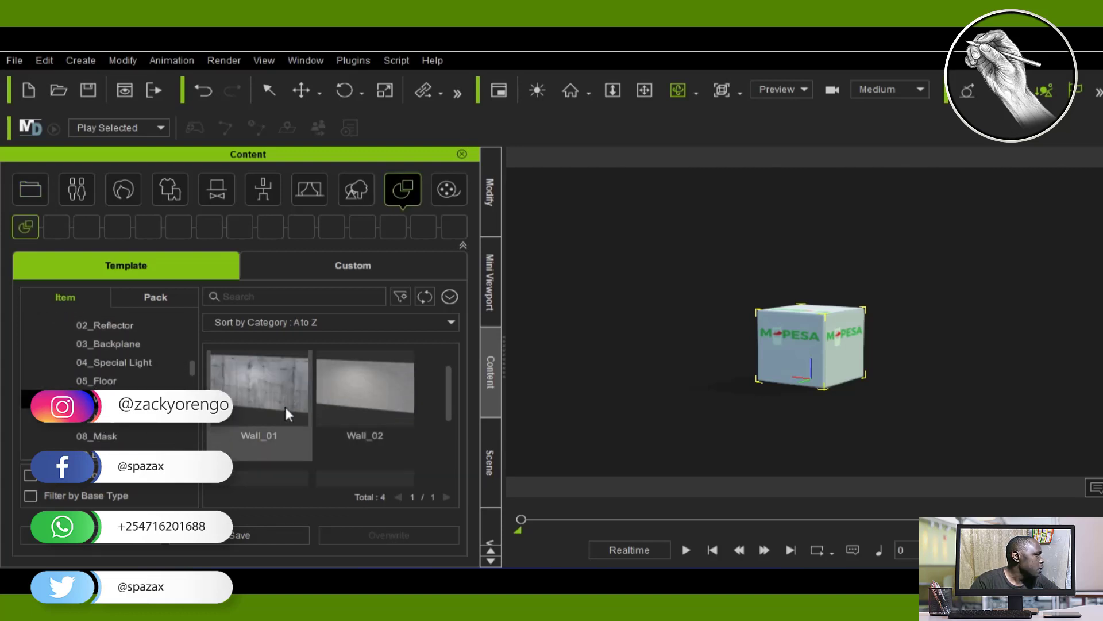
{"action": "left_click_drag", "start_coordinate": [251, 403], "coordinate": [576, 196]}
{"action": "left_click", "coordinate": [312, 80]}
{"action": "left_click_drag", "start_coordinate": [698, 225], "coordinate": [713, 286]}
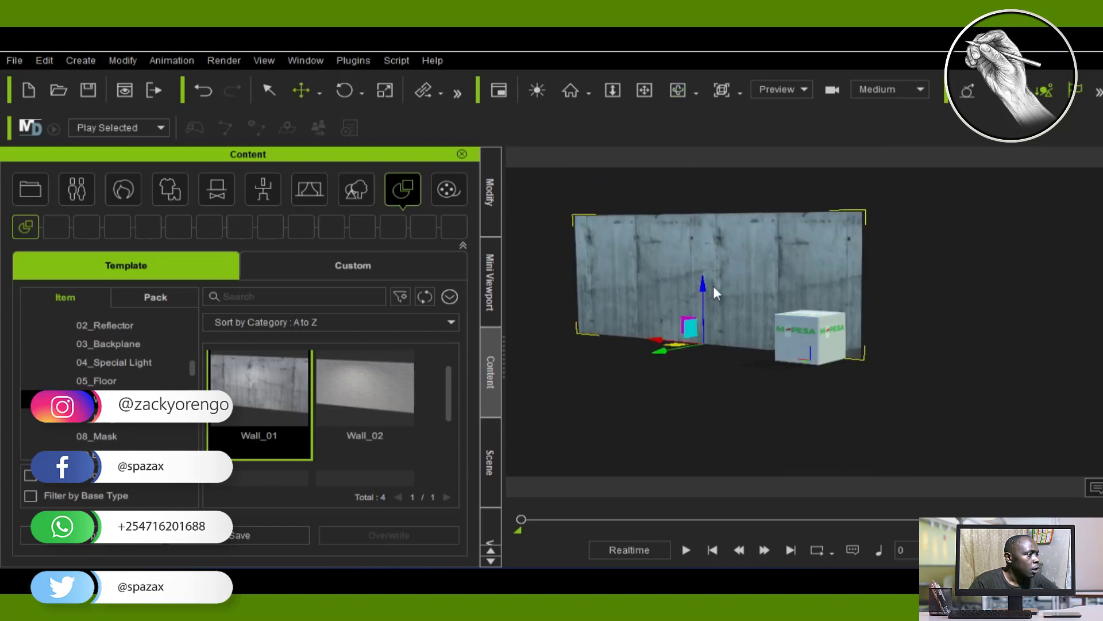
Move the M-PESA box along the wall to the wall's opposite end
{"action": "left_click", "coordinate": [814, 357]}
{"action": "left_click_drag", "start_coordinate": [743, 363], "coordinate": [592, 366]}
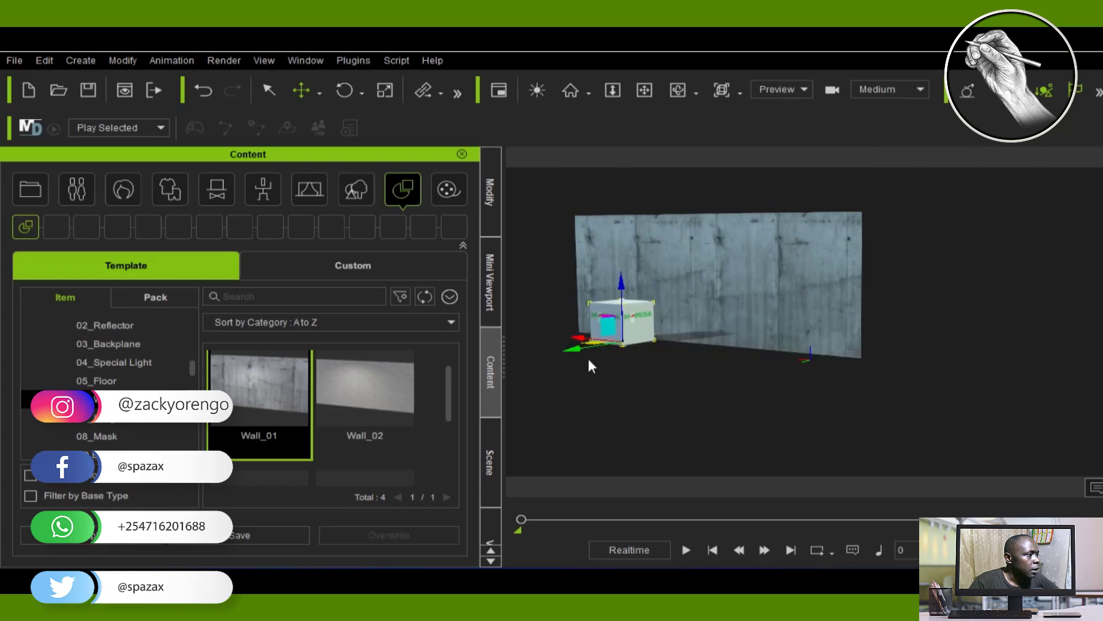
Move the concrete wall along its length, clear of the M-PESA box
{"action": "scroll", "coordinate": [795, 270], "scroll_direction": "up", "scroll_amount": 4}
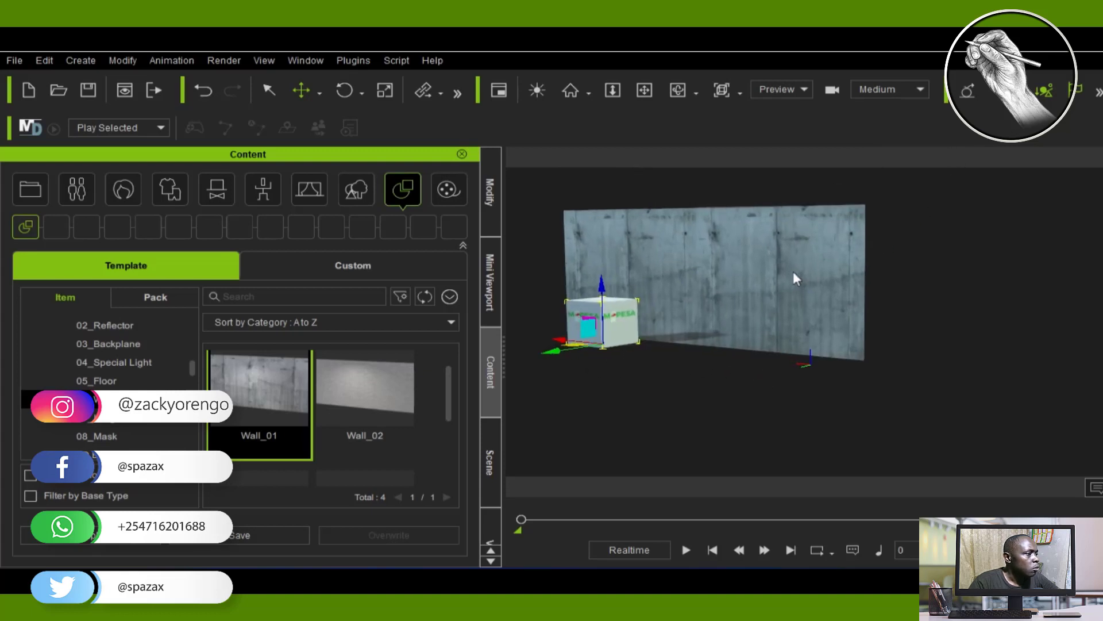
{"action": "left_click", "coordinate": [732, 308]}
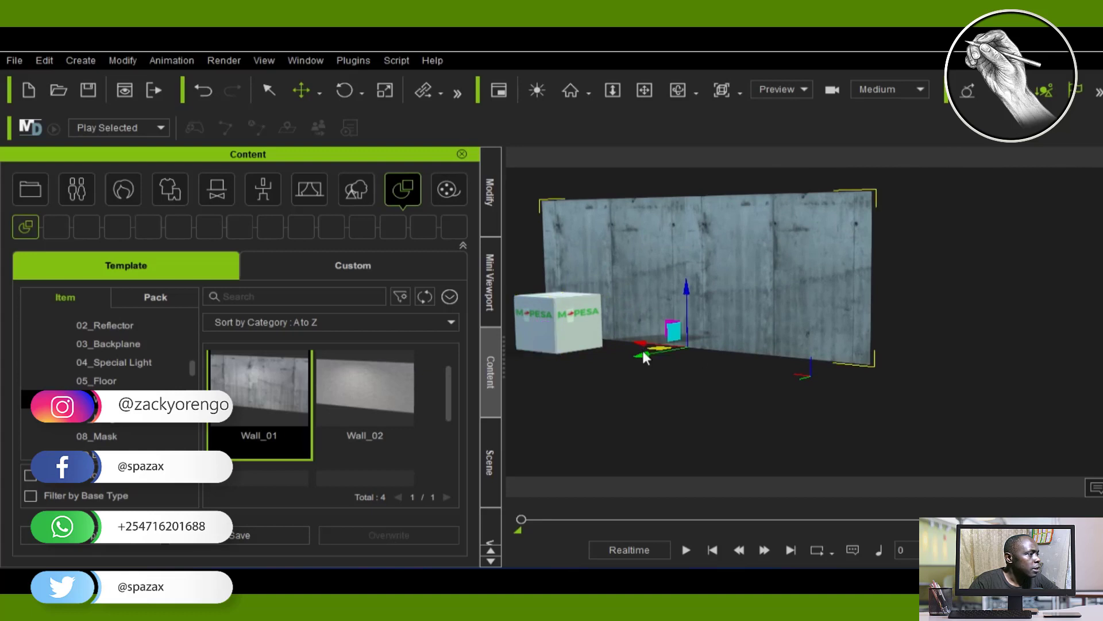
{"action": "left_click_drag", "start_coordinate": [693, 362], "coordinate": [772, 380]}
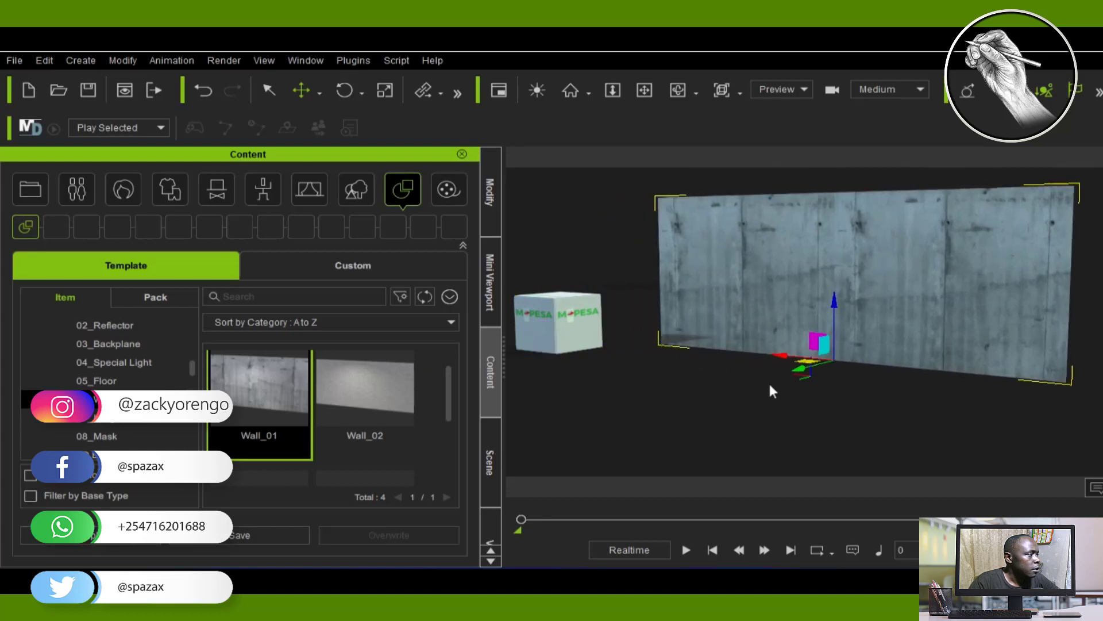
{"action": "right_click", "coordinate": [729, 249]}
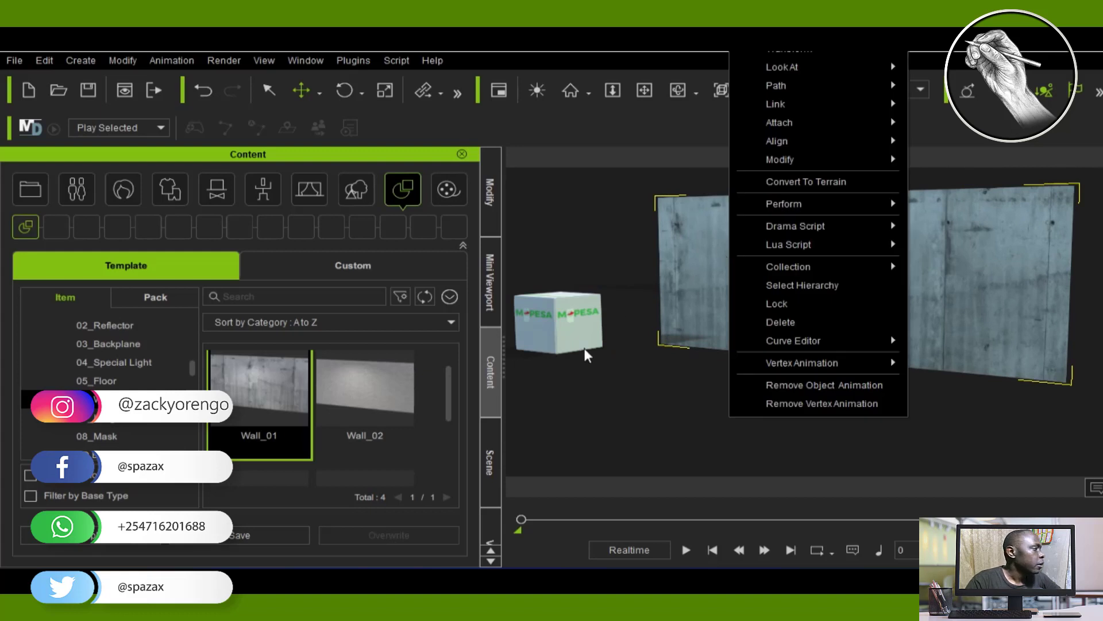
{"action": "left_click", "coordinate": [671, 286]}
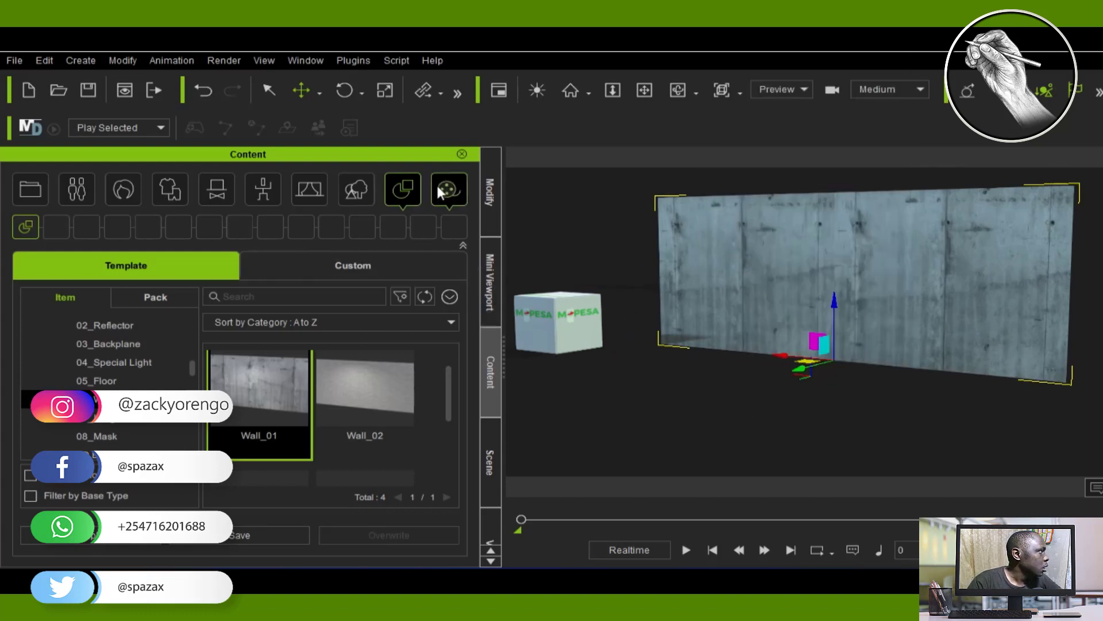
Open the wall's Base Color texture in Fireworks from its material settings
{"action": "left_click", "coordinate": [489, 195]}
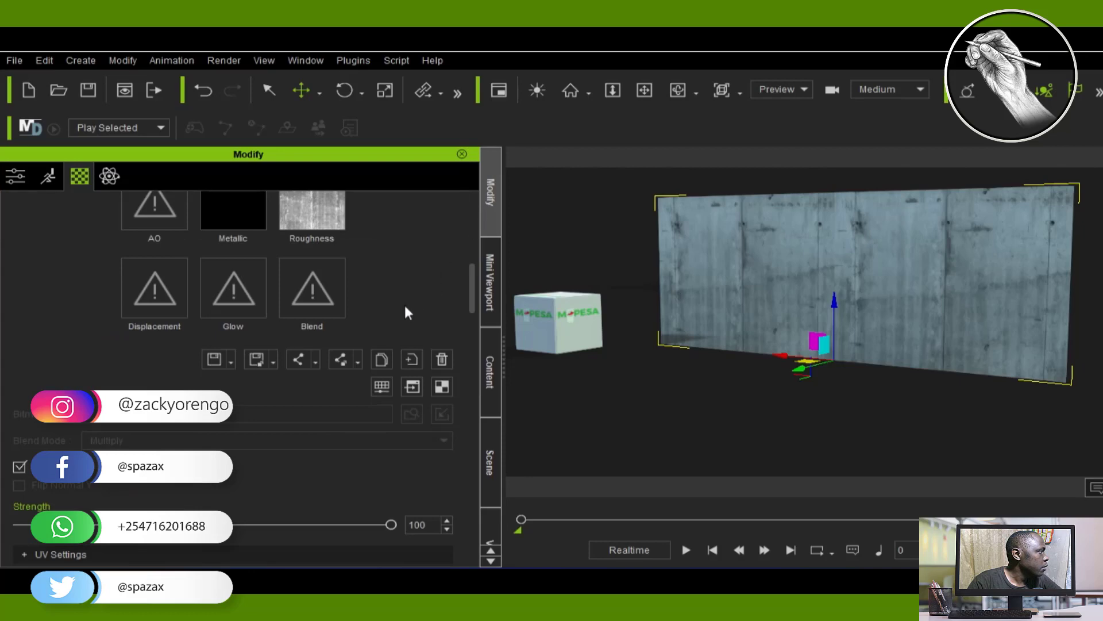
{"action": "scroll", "coordinate": [336, 317], "scroll_direction": "up", "scroll_amount": 2}
{"action": "scroll", "coordinate": [335, 315], "scroll_direction": "down", "scroll_amount": 15}
{"action": "scroll", "coordinate": [337, 320], "scroll_direction": "down", "scroll_amount": 10}
{"action": "scroll", "coordinate": [336, 315], "scroll_direction": "up", "scroll_amount": 8}
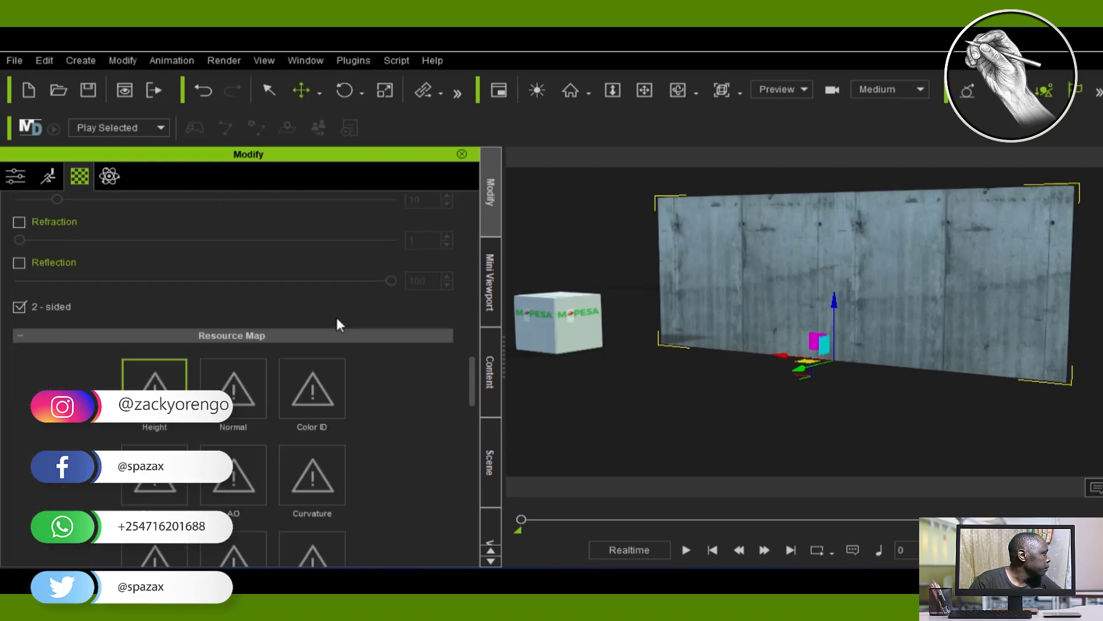
{"action": "scroll", "coordinate": [336, 315], "scroll_direction": "down", "scroll_amount": 8}
{"action": "scroll", "coordinate": [335, 315], "scroll_direction": "up", "scroll_amount": 8}
{"action": "scroll", "coordinate": [333, 317], "scroll_direction": "down", "scroll_amount": 1}
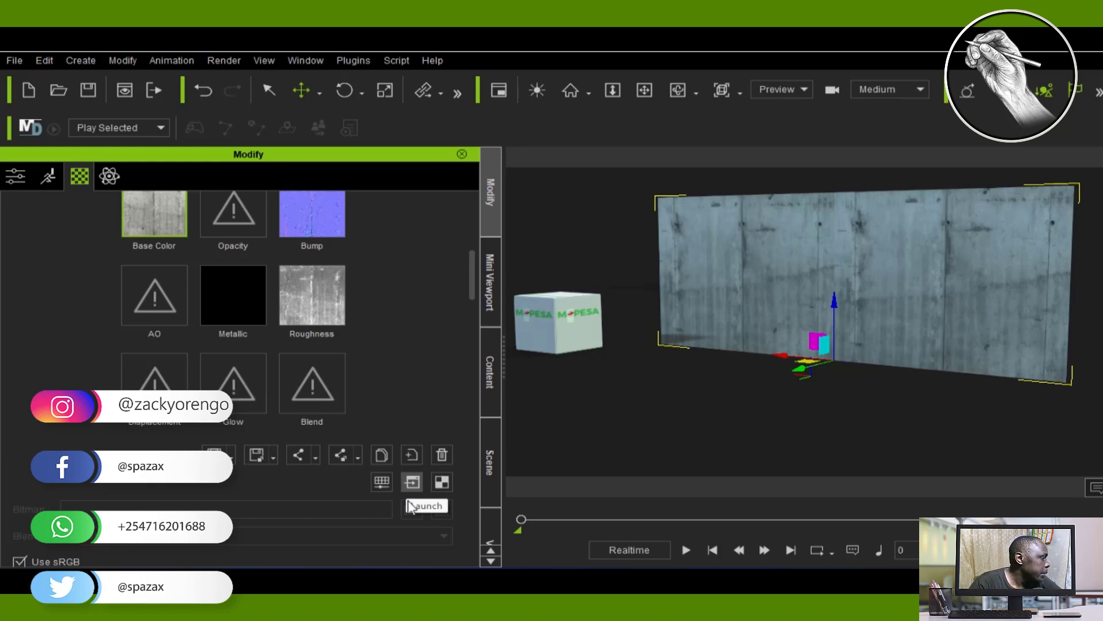
{"action": "left_click", "coordinate": [411, 508]}
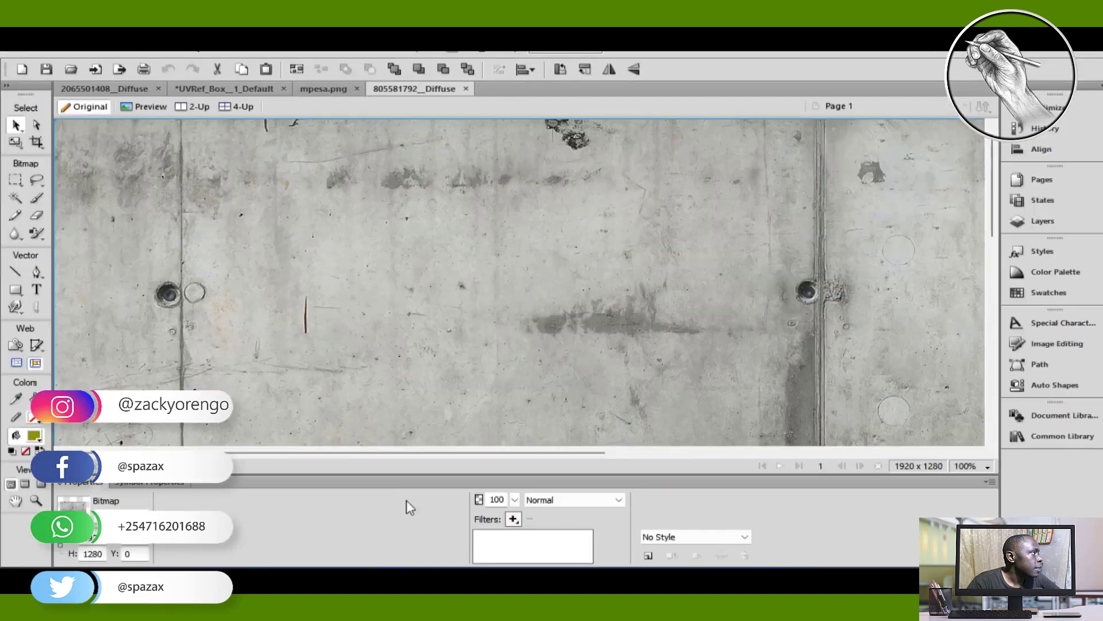
Paste the M-PESA logo onto the wall's Diffuse texture and place it near the edge at Y 243
{"action": "scroll", "coordinate": [592, 340], "scroll_direction": "down", "scroll_amount": 6}
{"action": "scroll", "coordinate": [592, 340], "scroll_direction": "up", "scroll_amount": 5}
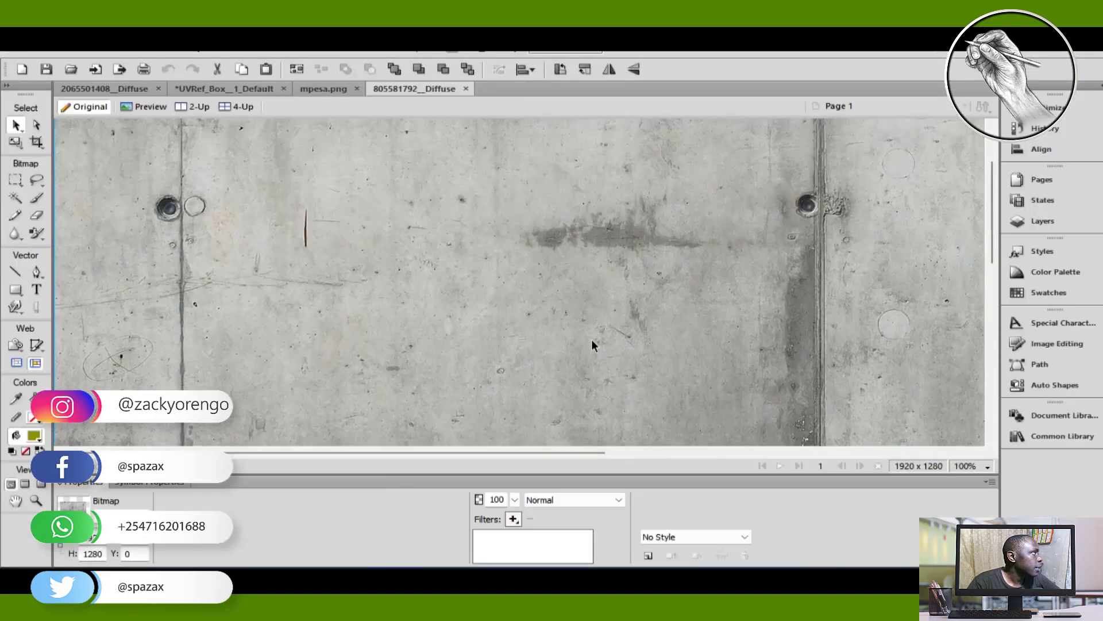
{"action": "left_click", "coordinate": [331, 88]}
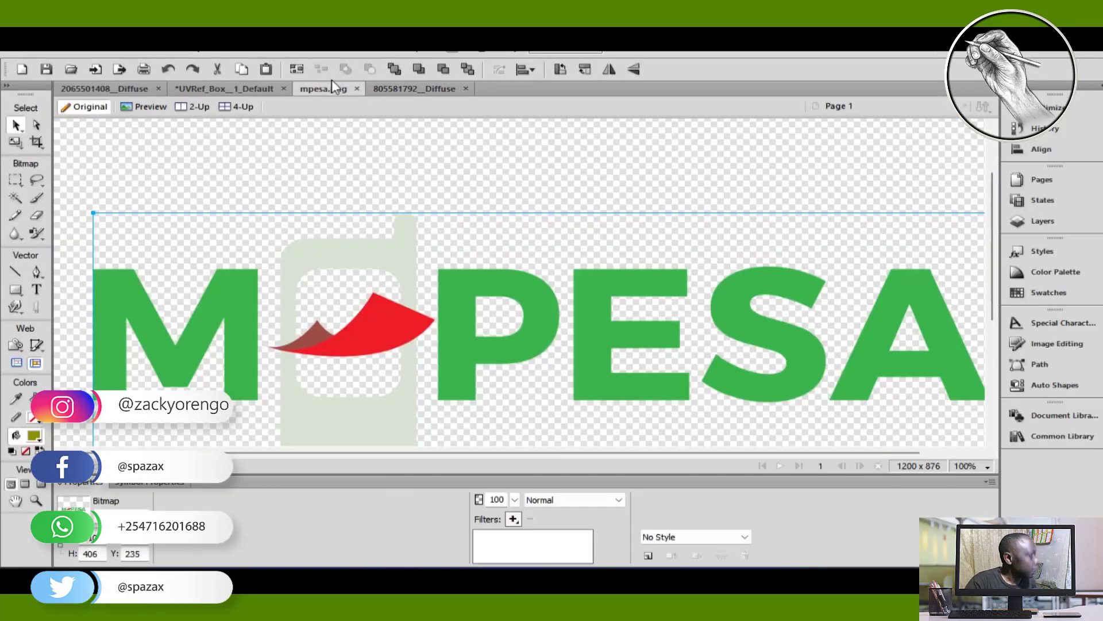
{"action": "left_click", "coordinate": [377, 89]}
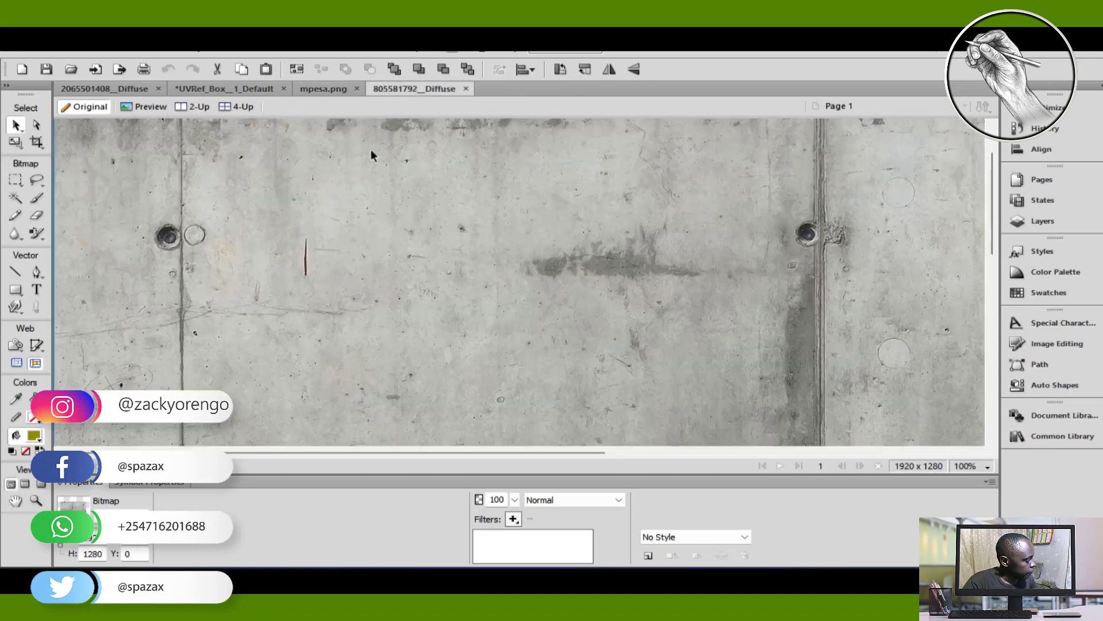
{"action": "key", "text": "ctrl+v"}
{"action": "left_click", "coordinate": [573, 350]}
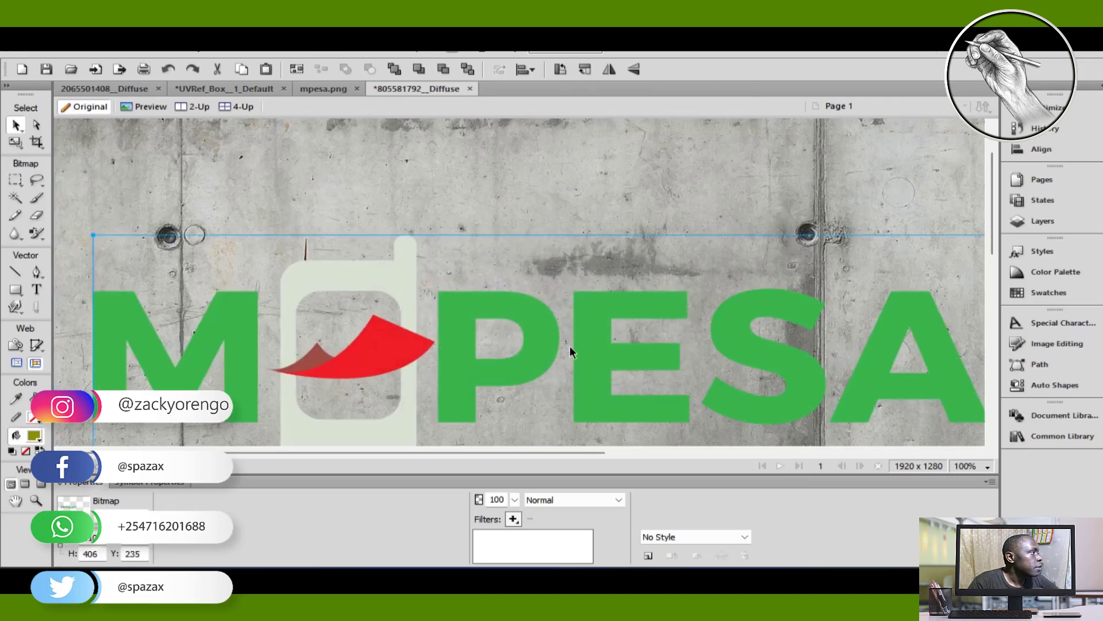
{"action": "scroll", "coordinate": [574, 349], "scroll_direction": "down", "scroll_amount": 5}
{"action": "scroll", "coordinate": [556, 313], "scroll_direction": "up", "scroll_amount": 3}
{"action": "left_click_drag", "start_coordinate": [570, 326], "coordinate": [535, 331]}
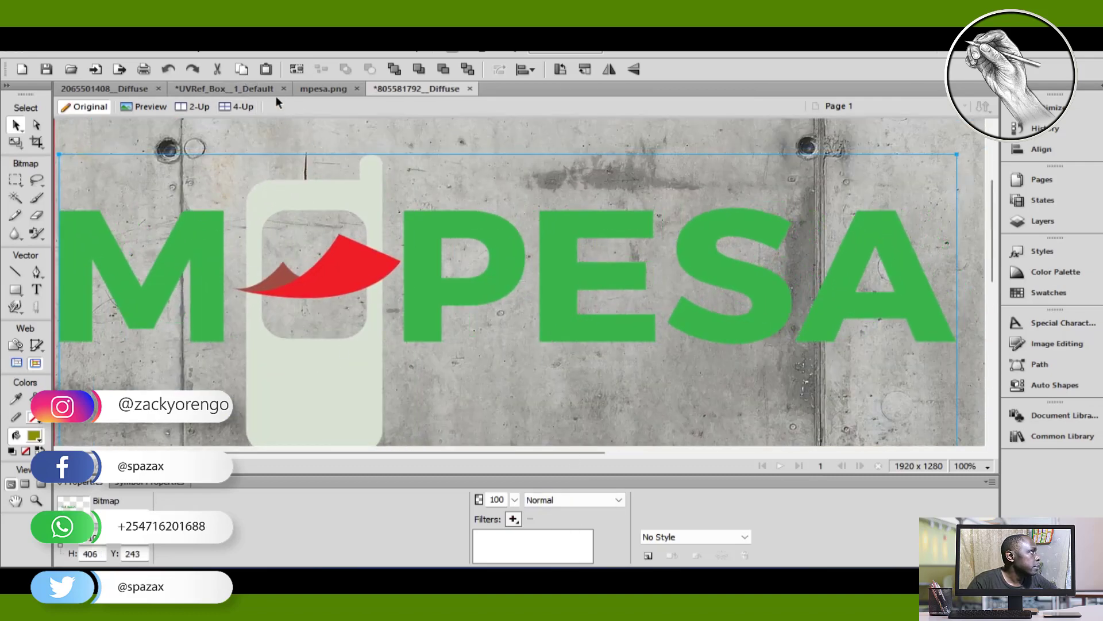
Save the wall texture as JPEG and return to iClone to check the logos on the wall
{"action": "left_click", "coordinate": [46, 68]}
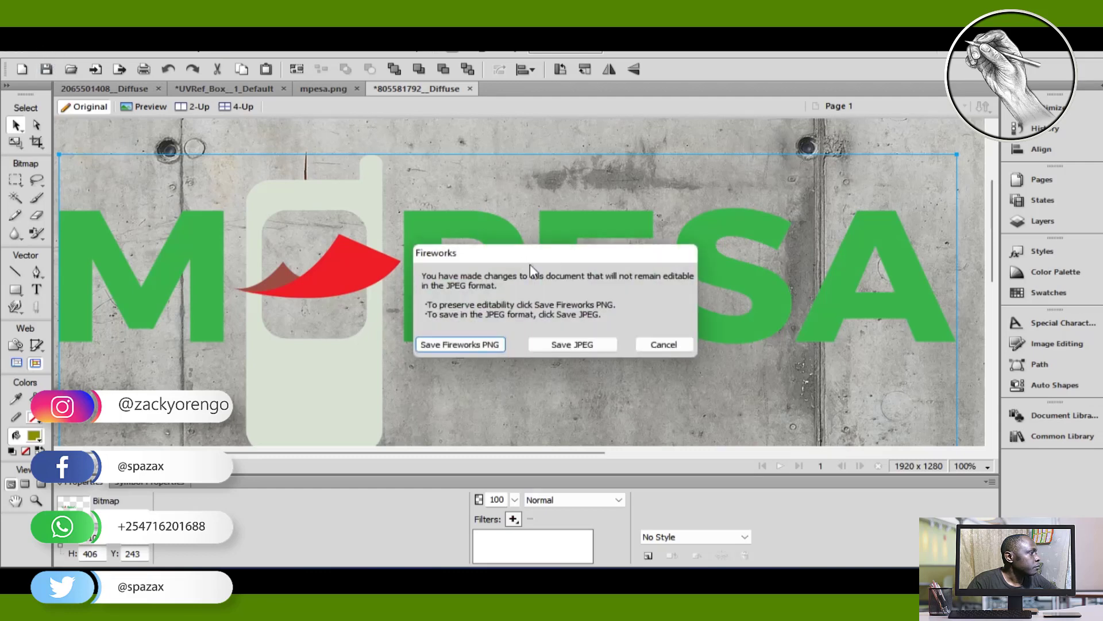
{"action": "left_click", "coordinate": [598, 349]}
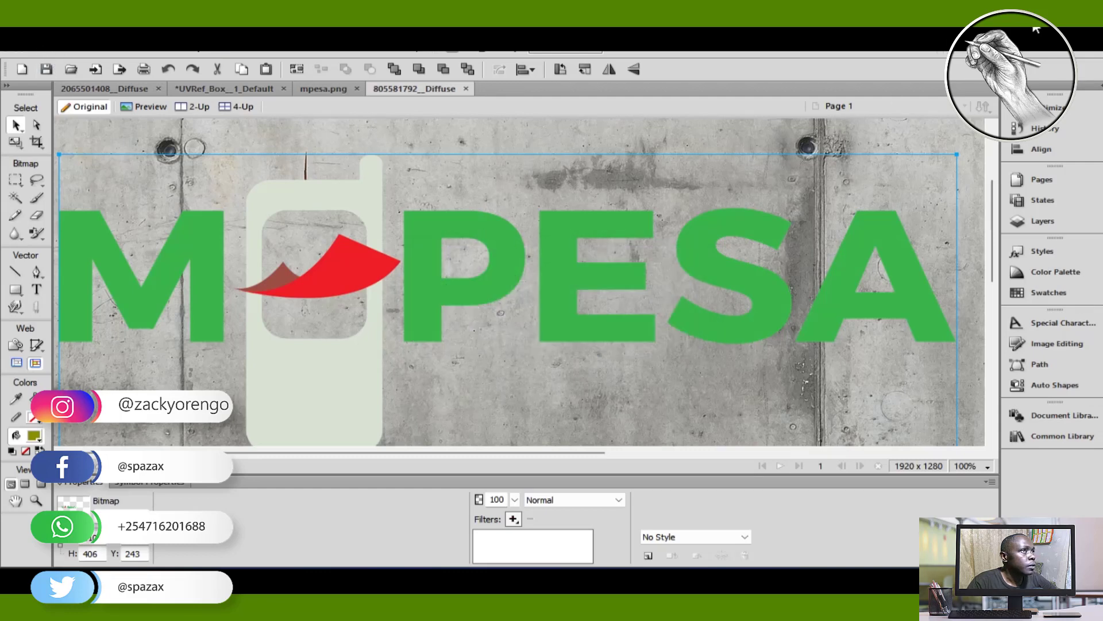
{"action": "left_click", "coordinate": [1036, 30]}
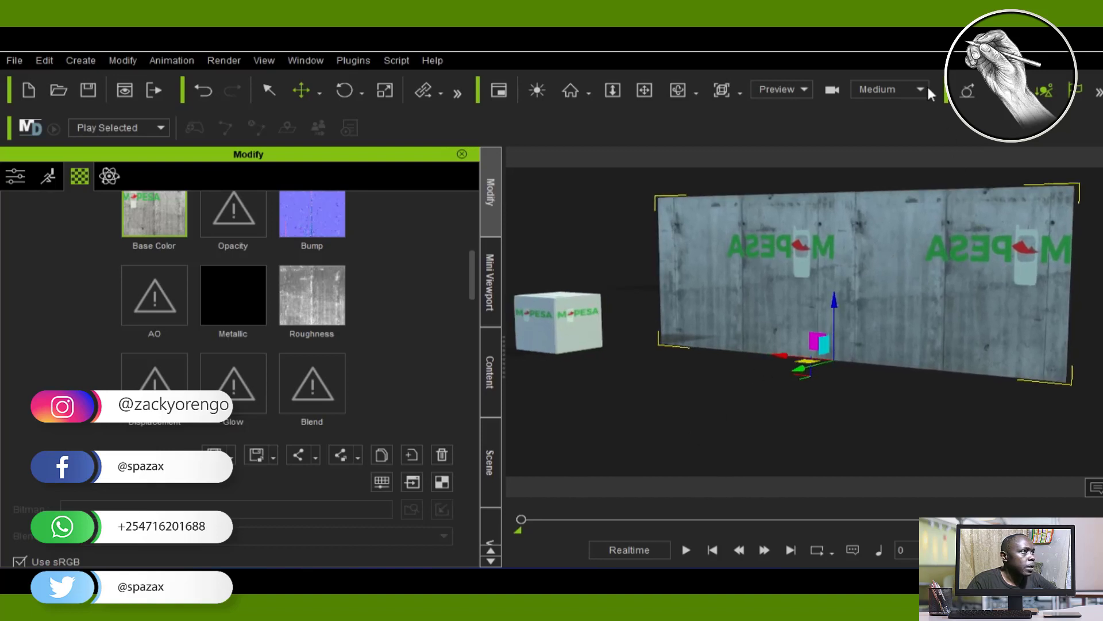
{"action": "left_click", "coordinate": [678, 90]}
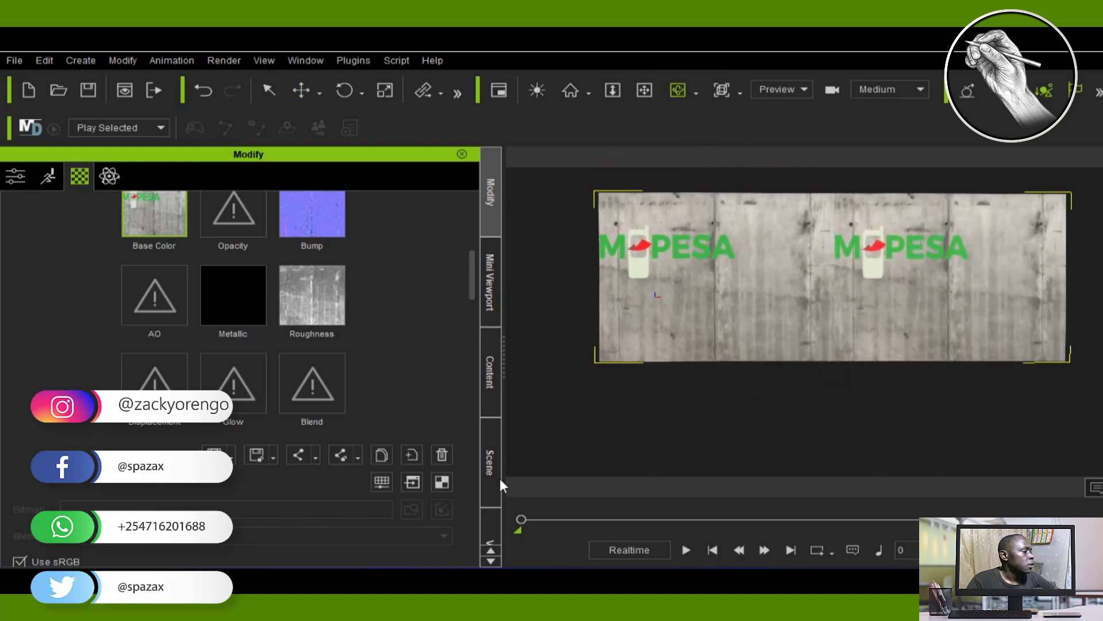
In Fireworks, shift the wall texture's logo inward from the edge to Y 261, save it, and return to iClone
{"action": "left_click", "coordinate": [417, 580]}
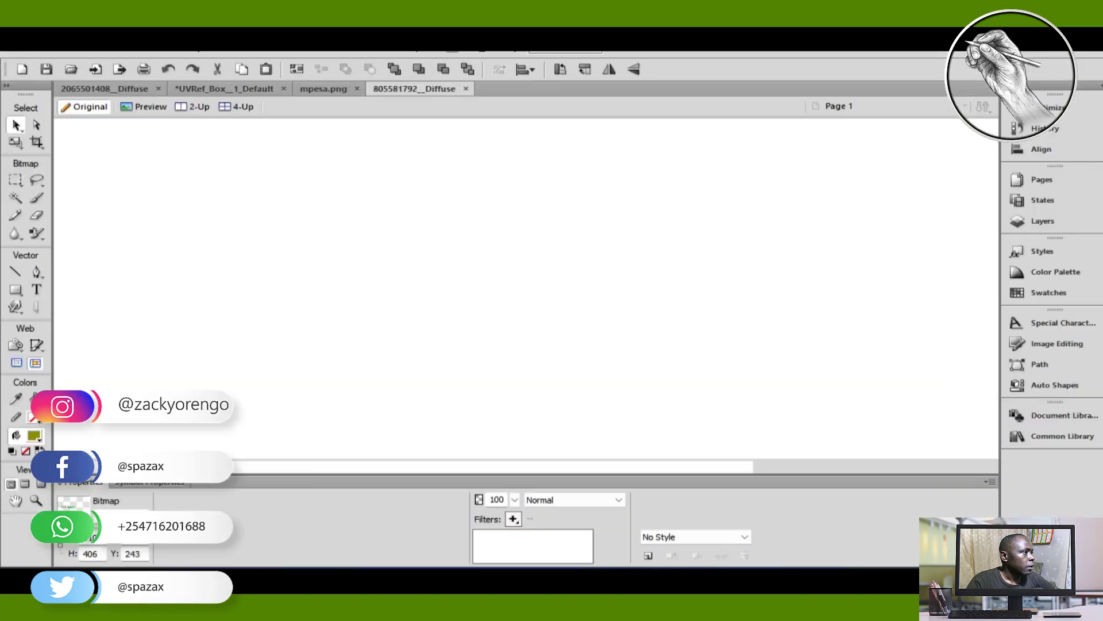
{"action": "left_click_drag", "start_coordinate": [528, 271], "coordinate": [588, 286]}
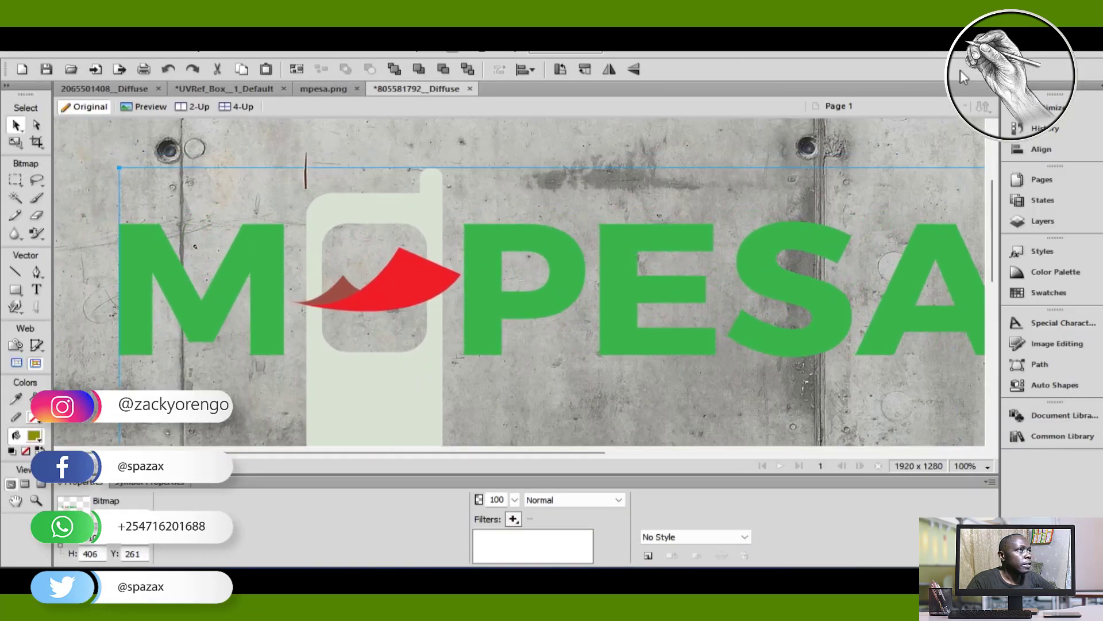
{"action": "left_click", "coordinate": [46, 69]}
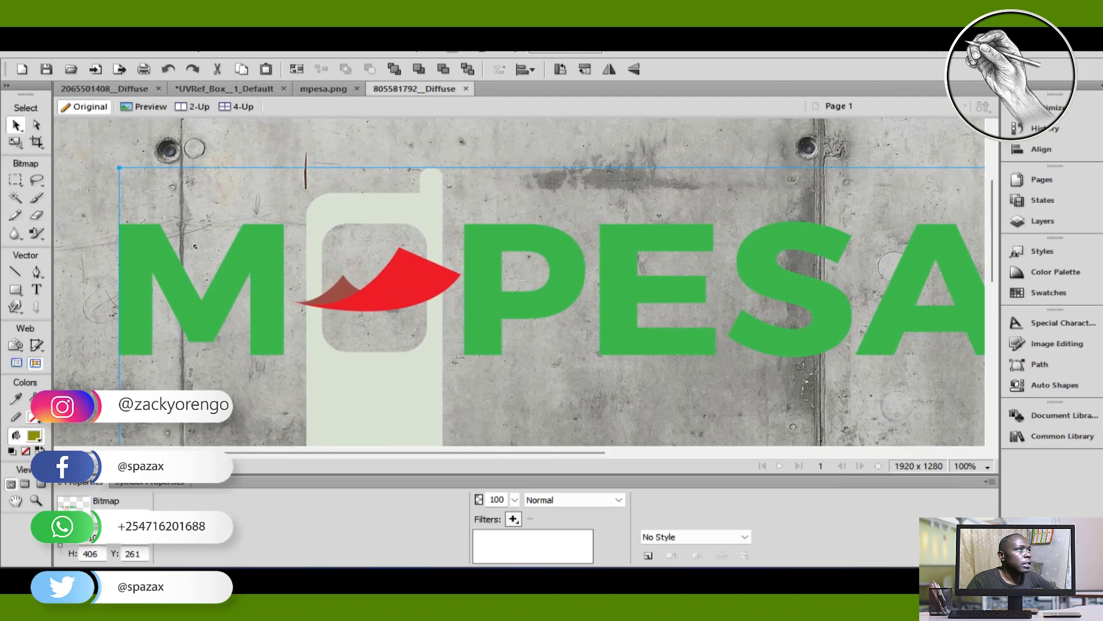
{"action": "left_click", "coordinate": [1031, 29]}
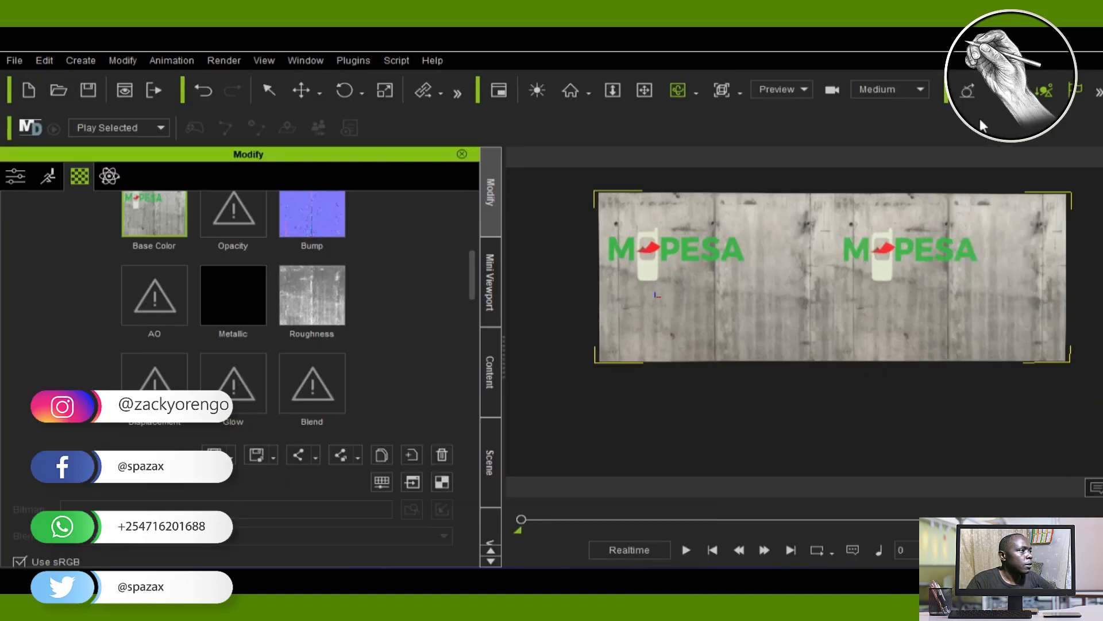
Examine the M-PESA logos on both sides of the wall together with the box
{"action": "mouse_move", "coordinate": [935, 299]}
{"action": "left_mouse_down"}
{"action": "mouse_move", "coordinate": [854, 331]}
{"action": "mouse_move", "coordinate": [628, 343]}
{"action": "mouse_move", "coordinate": [729, 351]}
{"action": "mouse_move", "coordinate": [854, 339]}
{"action": "mouse_move", "coordinate": [720, 316]}
{"action": "mouse_move", "coordinate": [767, 339]}
{"action": "mouse_move", "coordinate": [881, 312]}
{"action": "mouse_move", "coordinate": [756, 339]}
{"action": "mouse_move", "coordinate": [878, 331]}
{"action": "mouse_move", "coordinate": [760, 345]}
{"action": "mouse_move", "coordinate": [916, 312]}
{"action": "mouse_move", "coordinate": [971, 309]}
{"action": "mouse_move", "coordinate": [853, 323]}
{"action": "mouse_move", "coordinate": [1017, 326]}
{"action": "mouse_move", "coordinate": [877, 317]}
{"action": "mouse_move", "coordinate": [921, 310]}
{"action": "mouse_move", "coordinate": [852, 330]}
{"action": "mouse_move", "coordinate": [647, 316]}
{"action": "mouse_move", "coordinate": [931, 338]}
{"action": "mouse_move", "coordinate": [1006, 328]}
{"action": "mouse_move", "coordinate": [918, 298]}
{"action": "mouse_move", "coordinate": [778, 318]}
{"action": "mouse_move", "coordinate": [909, 290]}
{"action": "mouse_move", "coordinate": [832, 300]}
{"action": "mouse_move", "coordinate": [719, 290]}
{"action": "mouse_move", "coordinate": [919, 305]}
{"action": "mouse_move", "coordinate": [871, 311]}
{"action": "mouse_move", "coordinate": [932, 333]}
{"action": "mouse_move", "coordinate": [946, 326]}
{"action": "mouse_move", "coordinate": [753, 313]}
{"action": "mouse_move", "coordinate": [561, 337]}
{"action": "mouse_move", "coordinate": [983, 352]}
{"action": "mouse_move", "coordinate": [691, 297]}
{"action": "mouse_move", "coordinate": [776, 308]}
{"action": "mouse_move", "coordinate": [916, 295]}
{"action": "left_mouse_up"}
{"action": "left_click_drag", "start_coordinate": [788, 278], "coordinate": [824, 288]}
{"action": "left_click_drag", "start_coordinate": [762, 299], "coordinate": [802, 305]}
{"action": "scroll", "coordinate": [799, 300], "scroll_direction": "down", "scroll_amount": 2}
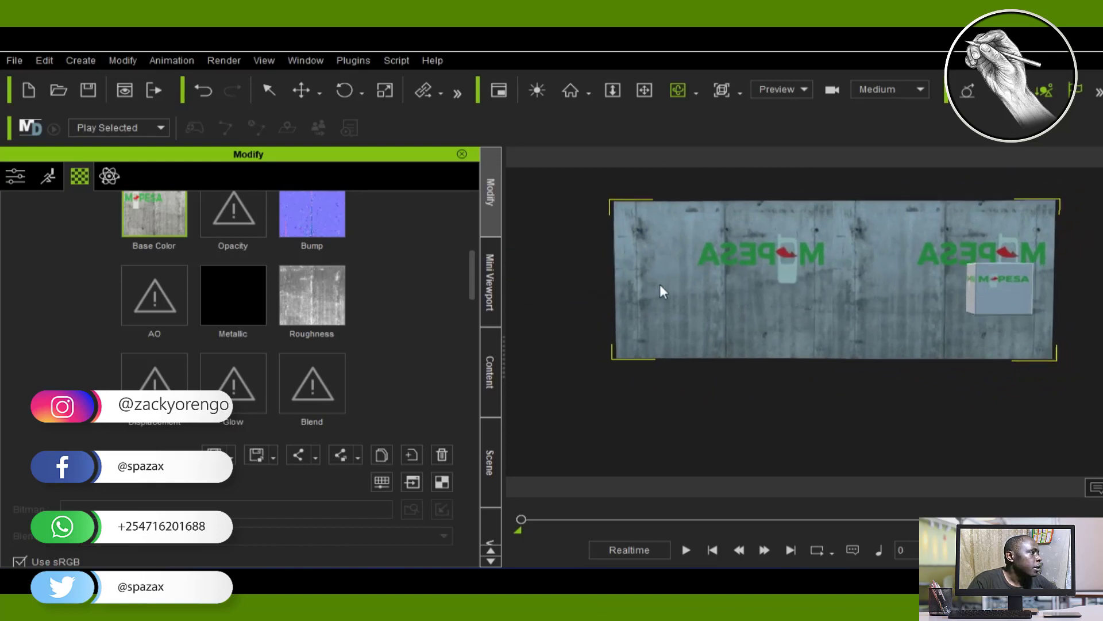
{"action": "left_click_drag", "start_coordinate": [831, 316], "coordinate": [719, 316]}
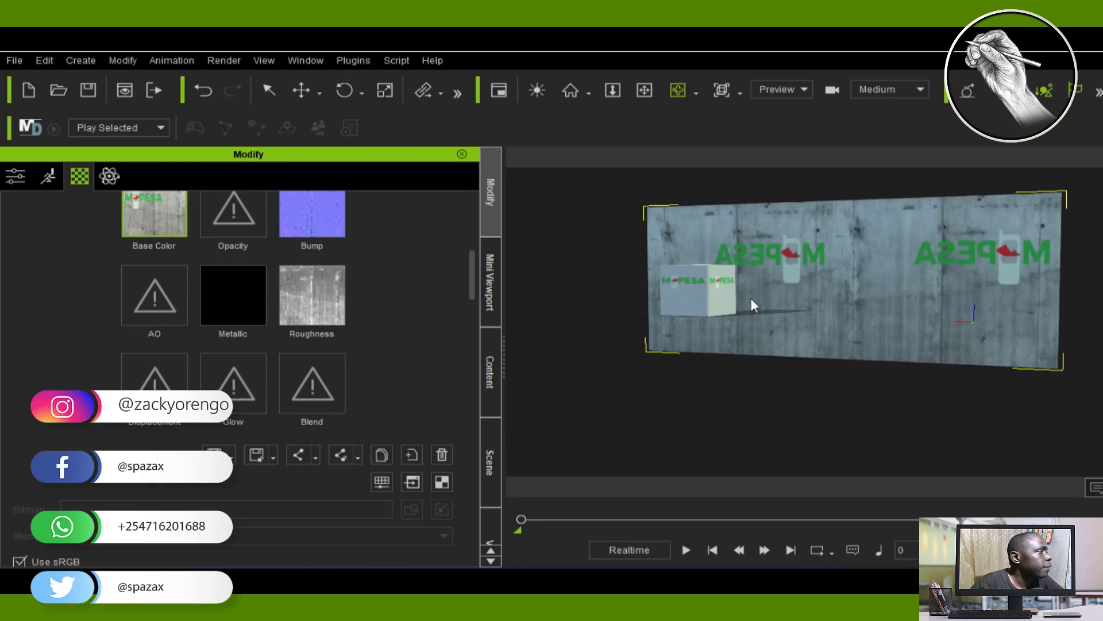
{"action": "left_click_drag", "start_coordinate": [753, 336], "coordinate": [845, 323]}
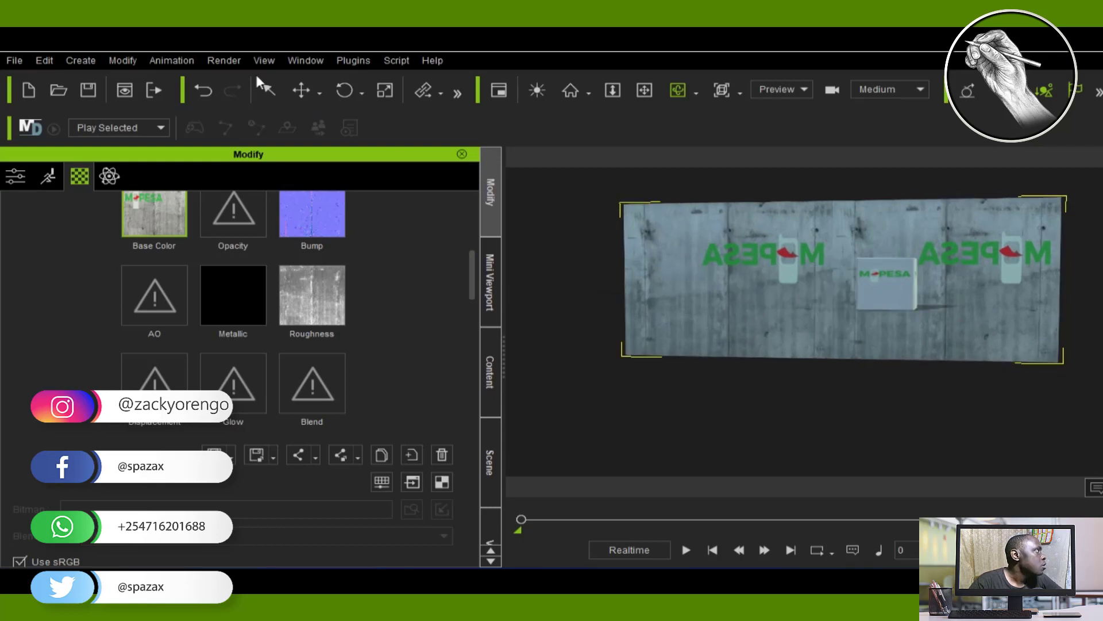
Add a cylinder primitive shape to the scene
{"action": "left_click", "coordinate": [81, 60]}
{"action": "mouse_move", "coordinate": [166, 83]}
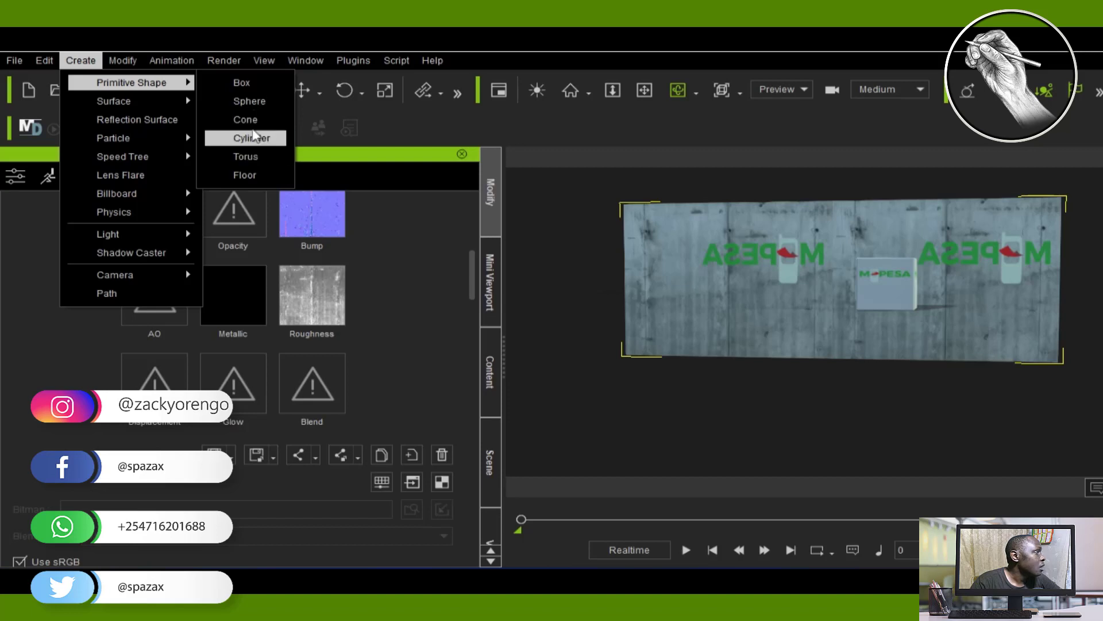
{"action": "left_click", "coordinate": [254, 138]}
{"action": "left_click_drag", "start_coordinate": [841, 358], "coordinate": [712, 280]}
{"action": "scroll", "coordinate": [713, 280], "scroll_direction": "down", "scroll_amount": 4}
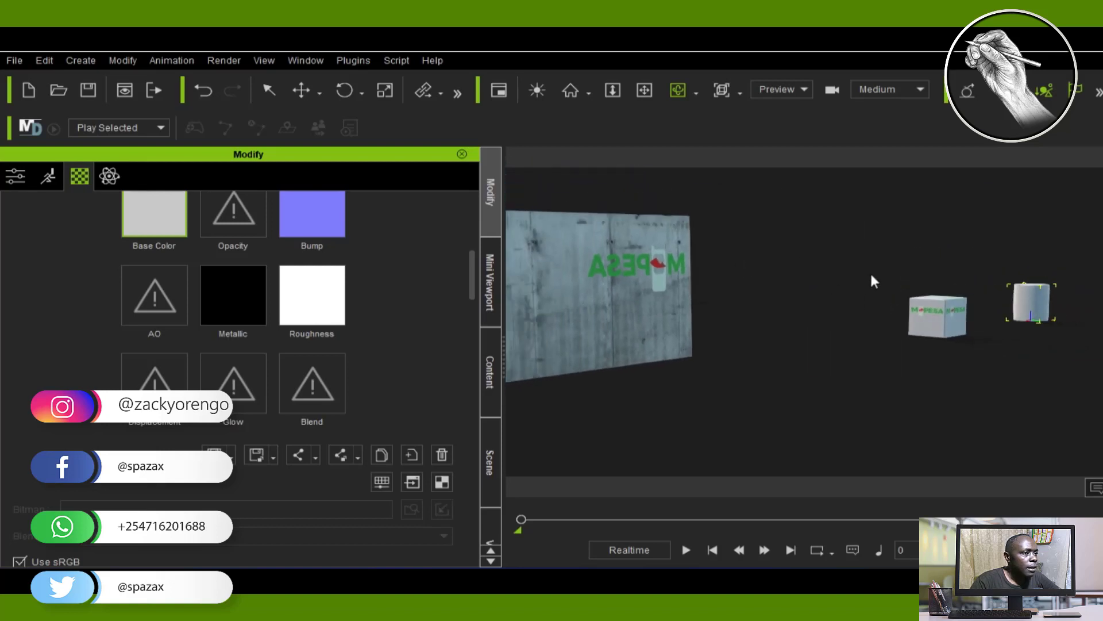
{"action": "left_click_drag", "start_coordinate": [977, 323], "coordinate": [900, 340]}
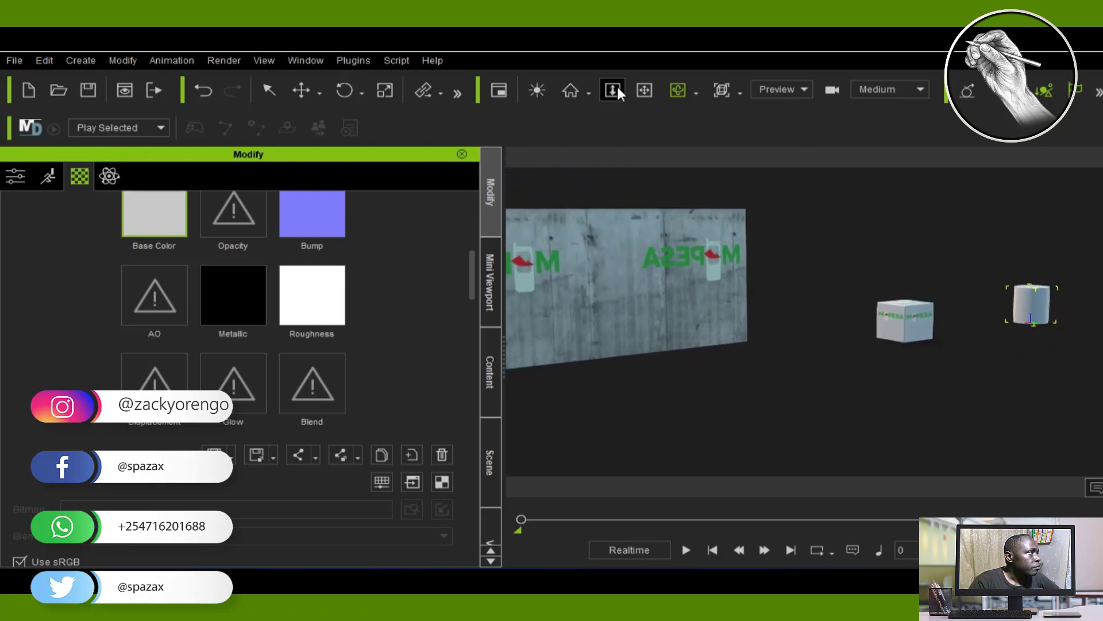
Use Local Move to bring the cylinder to the other side of the box, in front of the wall
{"action": "left_click", "coordinate": [319, 91]}
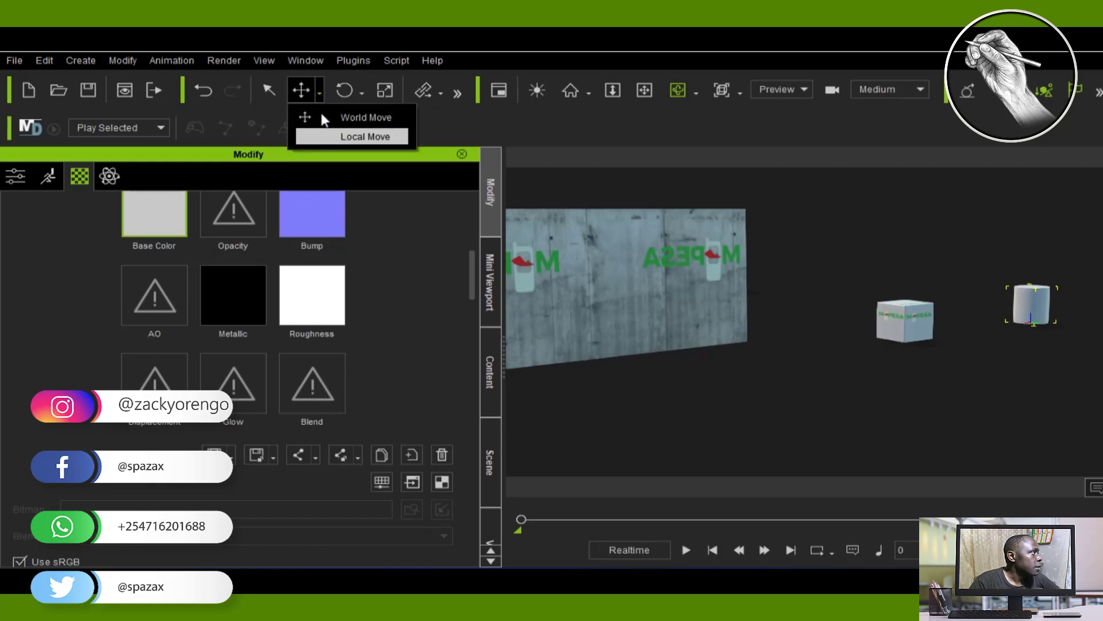
{"action": "left_click", "coordinate": [325, 134]}
{"action": "left_click_drag", "start_coordinate": [992, 332], "coordinate": [764, 398]}
{"action": "scroll", "coordinate": [763, 395], "scroll_direction": "up", "scroll_amount": 5}
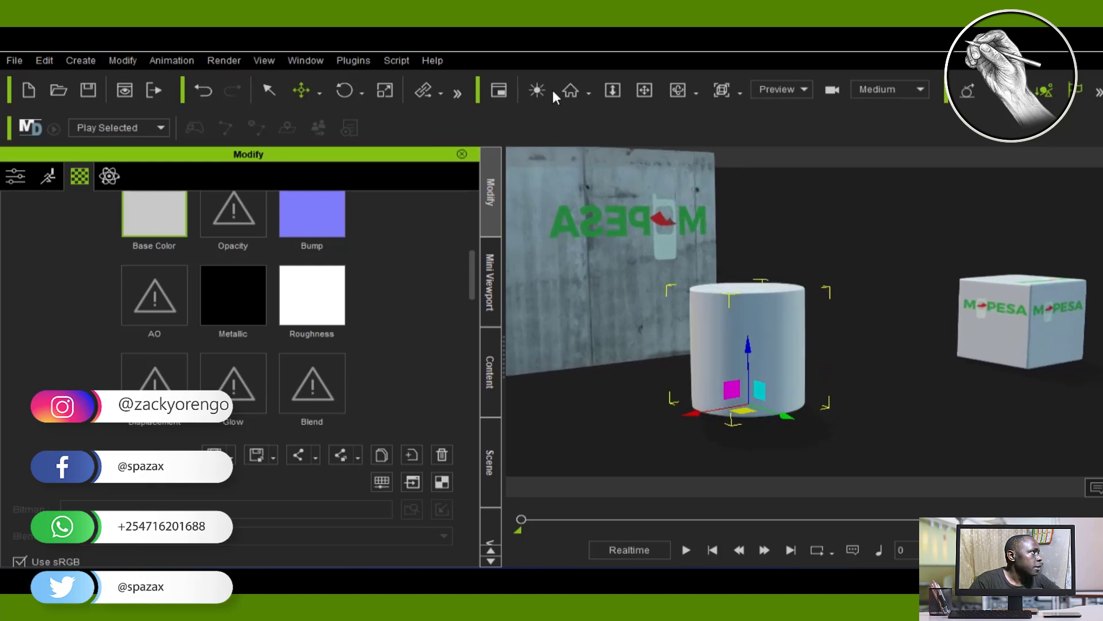
Scale the cylinder up uniformly to about twice its size
{"action": "left_click", "coordinate": [676, 87]}
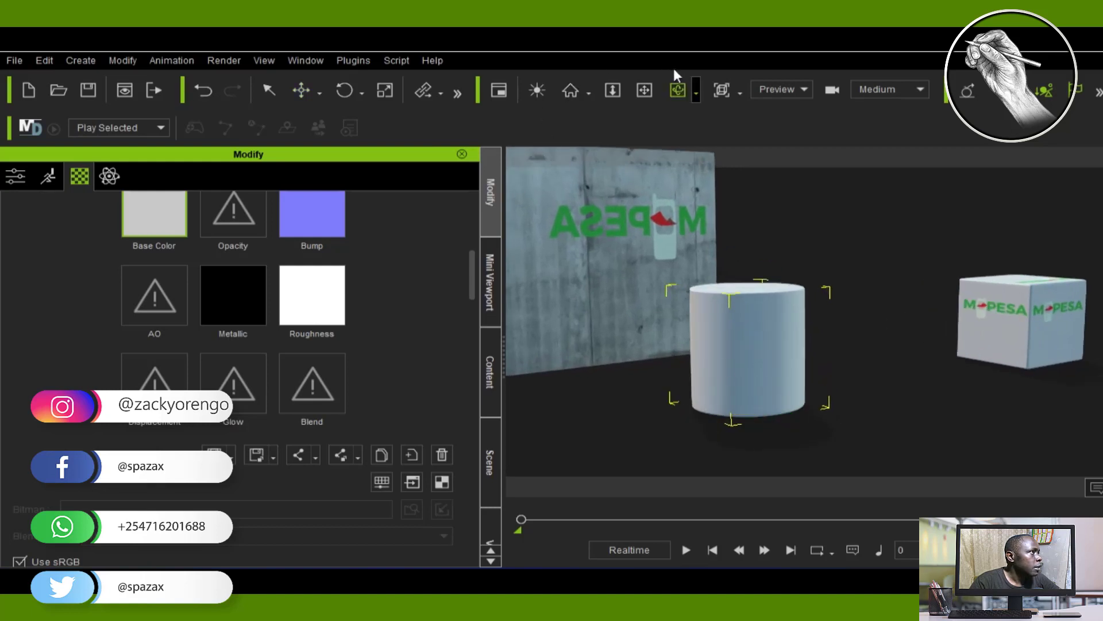
{"action": "left_click", "coordinate": [385, 90]}
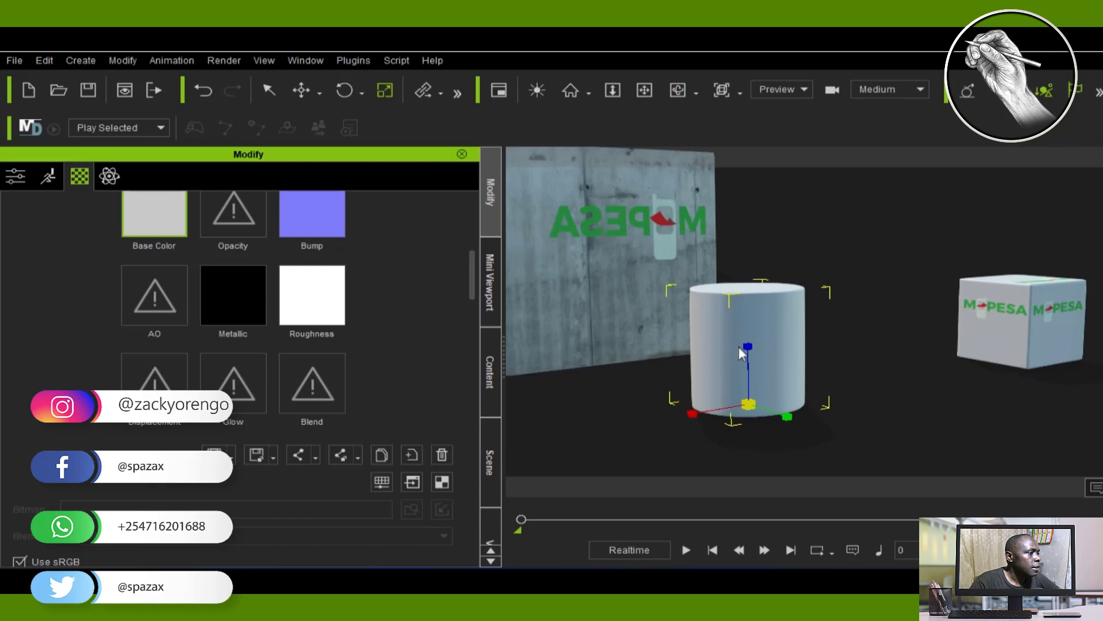
{"action": "left_click_drag", "start_coordinate": [751, 406], "coordinate": [905, 307]}
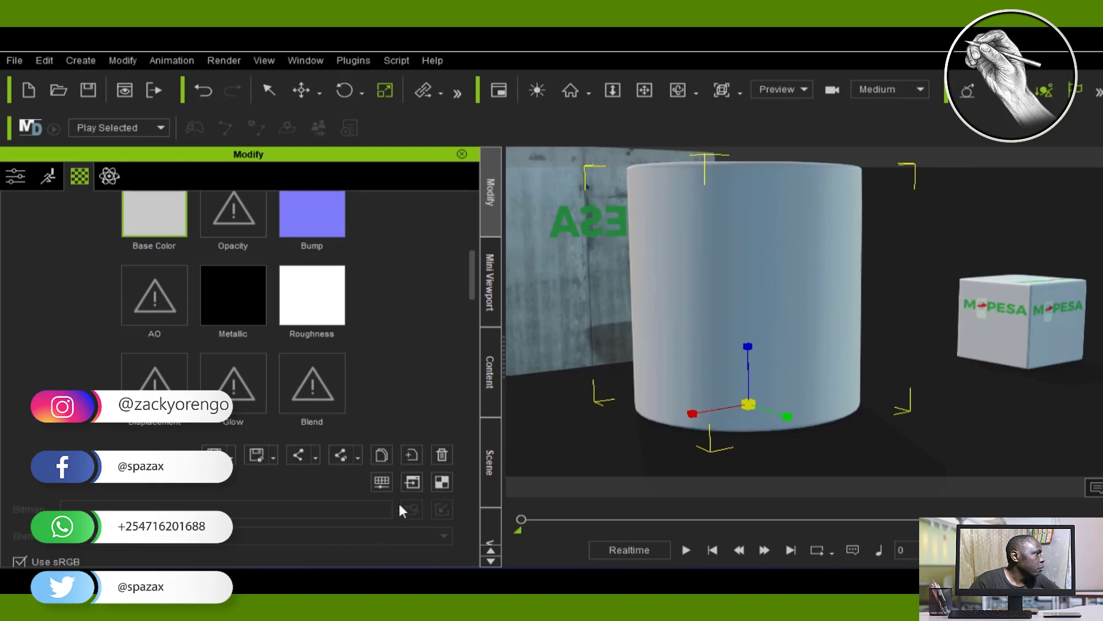
Open the cylinder's Base Color texture in Fireworks from its material settings
{"action": "scroll", "coordinate": [406, 504], "scroll_direction": "down", "scroll_amount": 3}
{"action": "scroll", "coordinate": [412, 415], "scroll_direction": "up", "scroll_amount": 2}
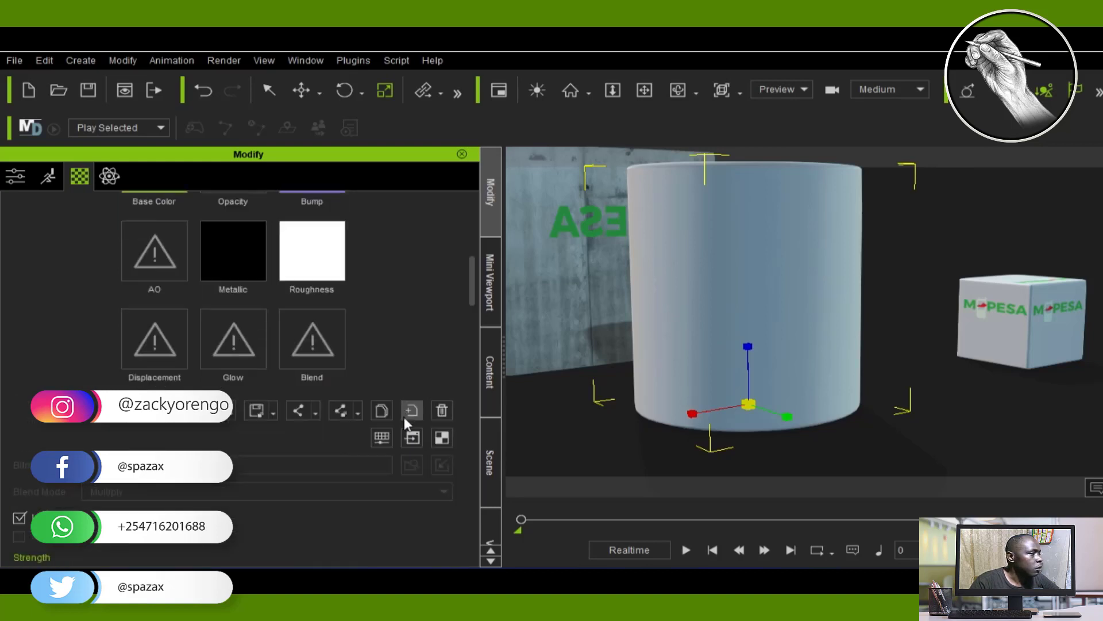
{"action": "left_click", "coordinate": [411, 452]}
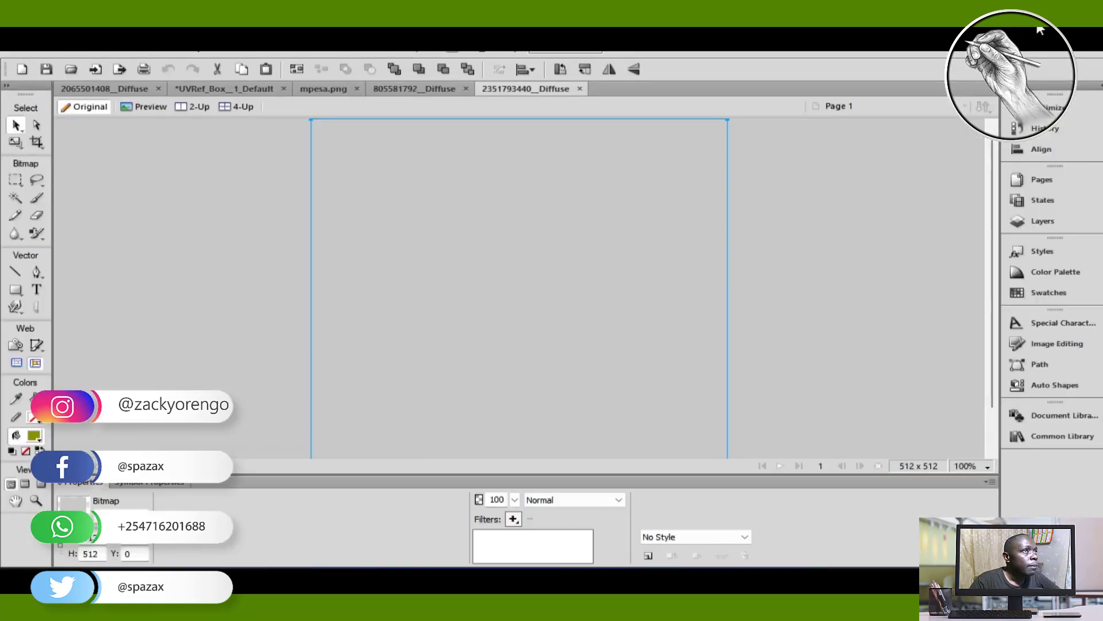
Switch back to iClone and open the cylinder's UV reference in Fireworks
{"action": "mouse_move", "coordinate": [385, 581]}
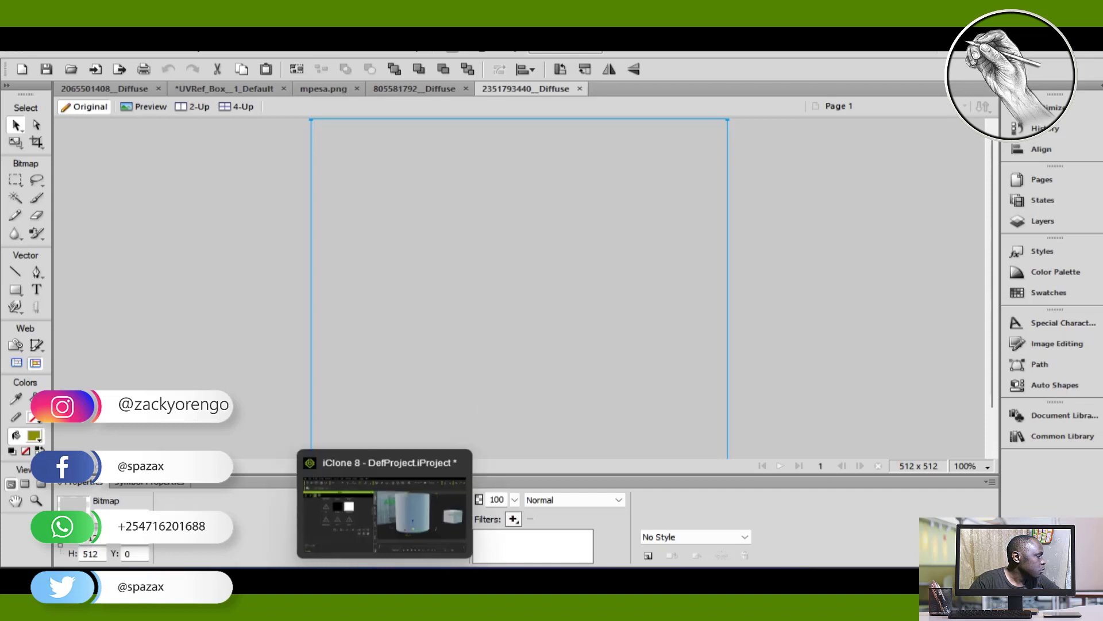
{"action": "left_click", "coordinate": [385, 580]}
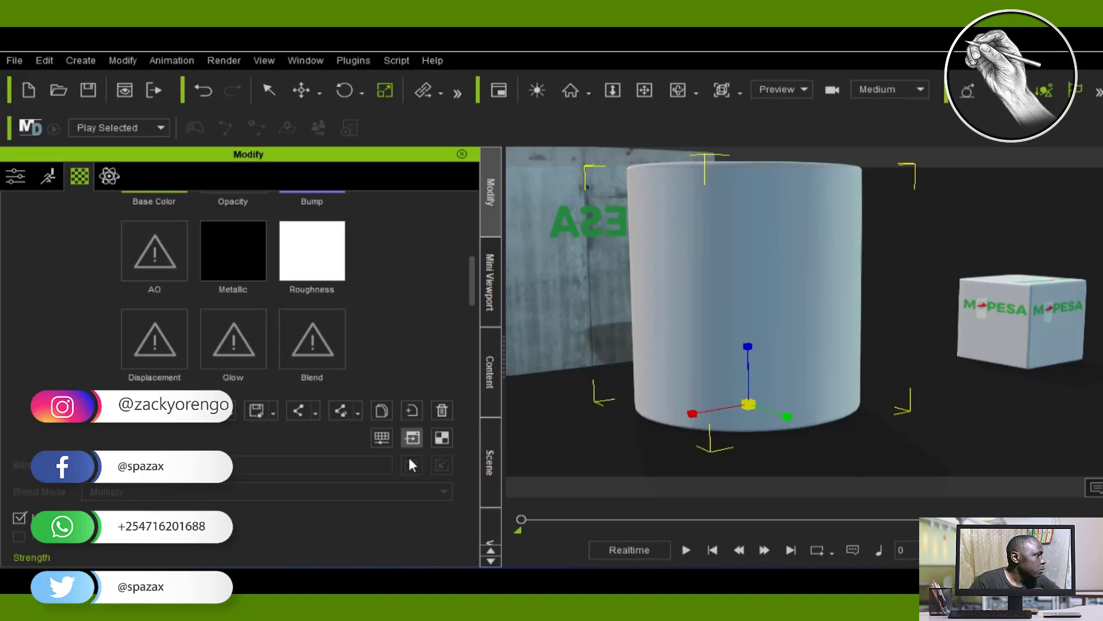
{"action": "left_click", "coordinate": [444, 440]}
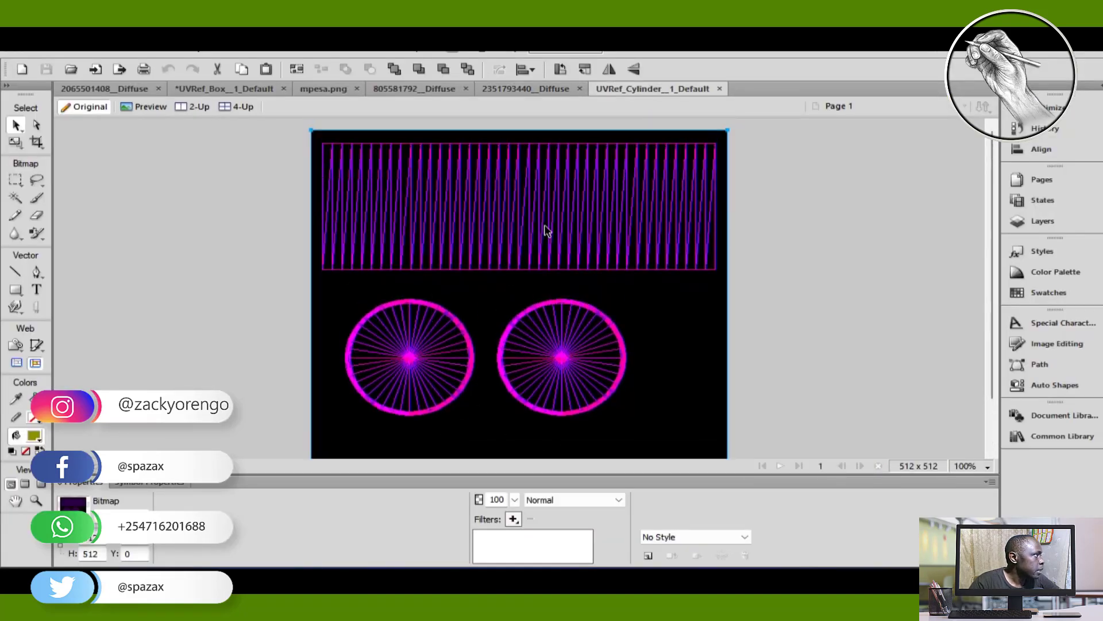
{"action": "left_click", "coordinate": [325, 243]}
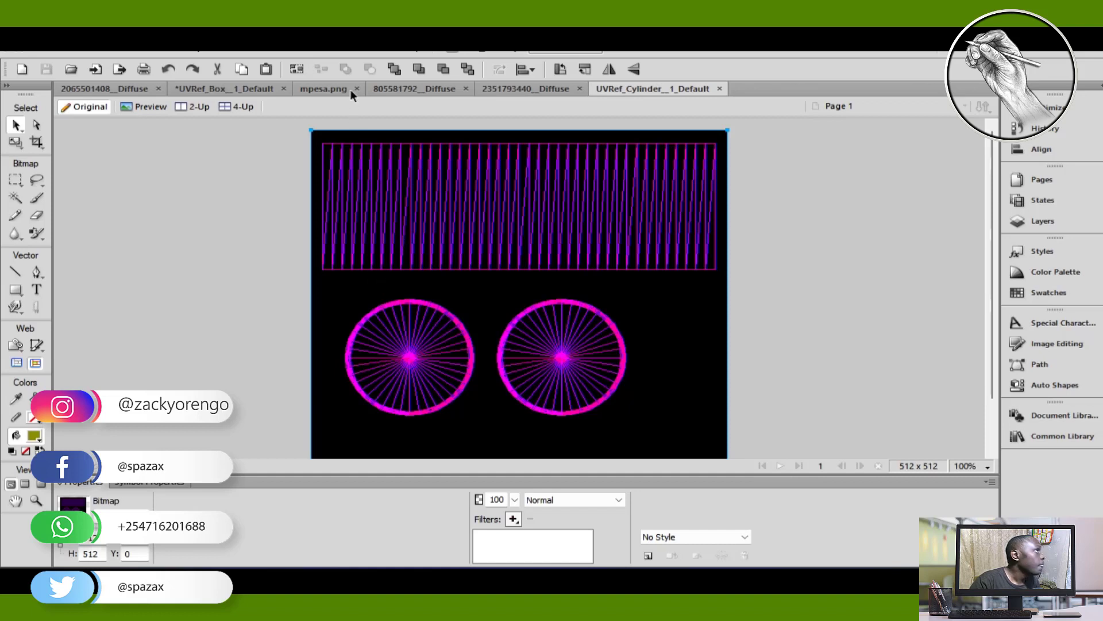
{"action": "left_click", "coordinate": [517, 89]}
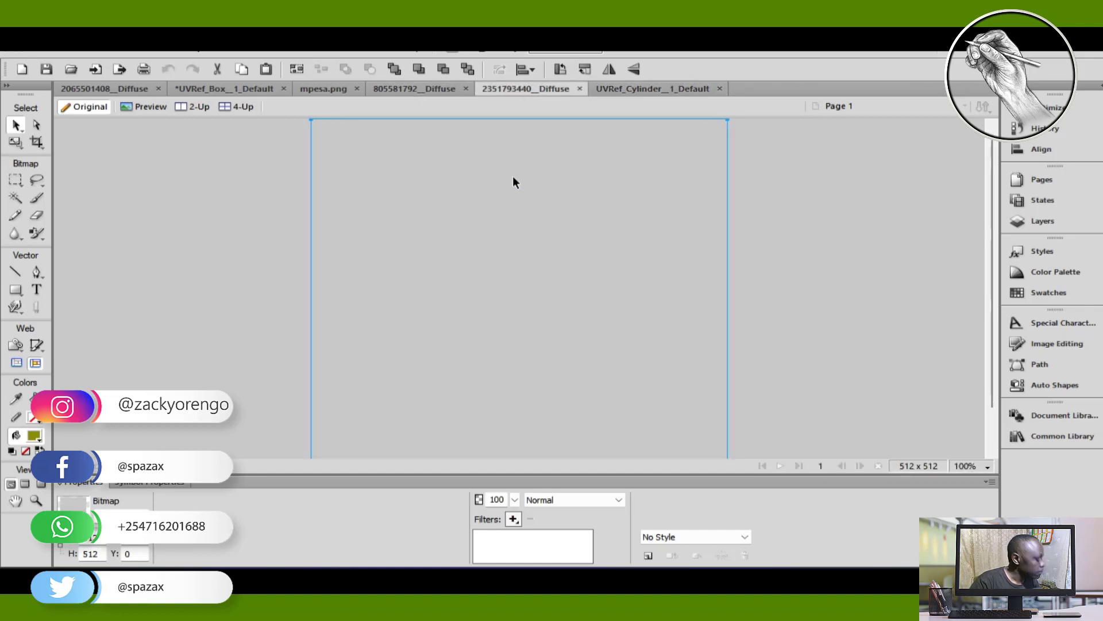
{"action": "key", "text": "ctrl+v"}
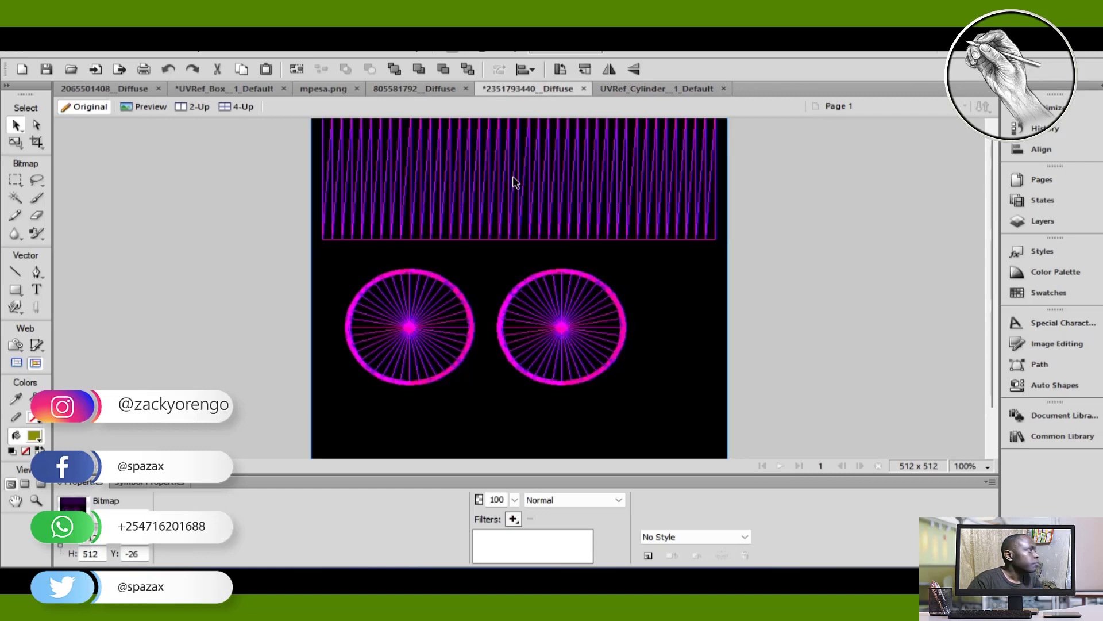
{"action": "left_click_drag", "start_coordinate": [515, 178], "coordinate": [515, 188]}
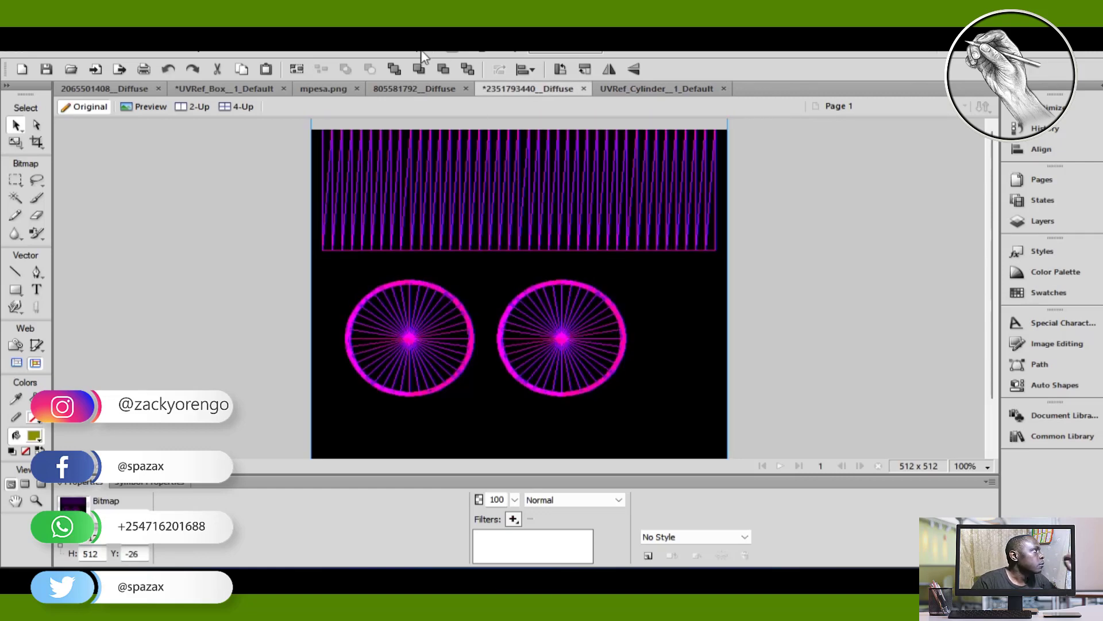
Try to place a scaled-down M-PESA logo from mpesa.png on the cylinder texture's striped band, and undo its placement
{"action": "left_click", "coordinate": [324, 89]}
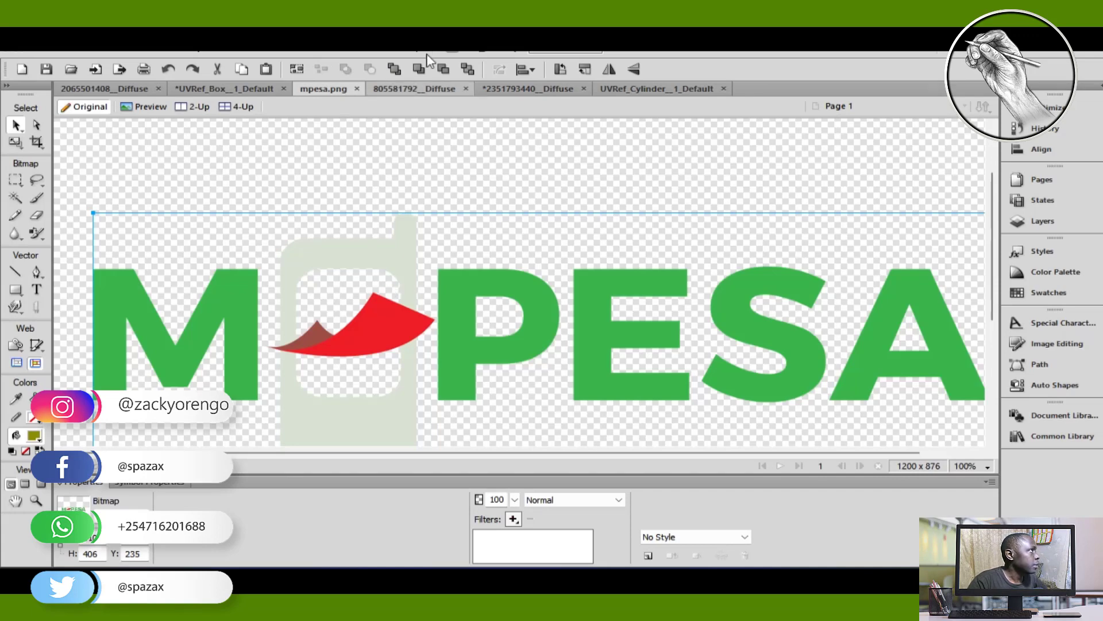
{"action": "left_click", "coordinate": [560, 89]}
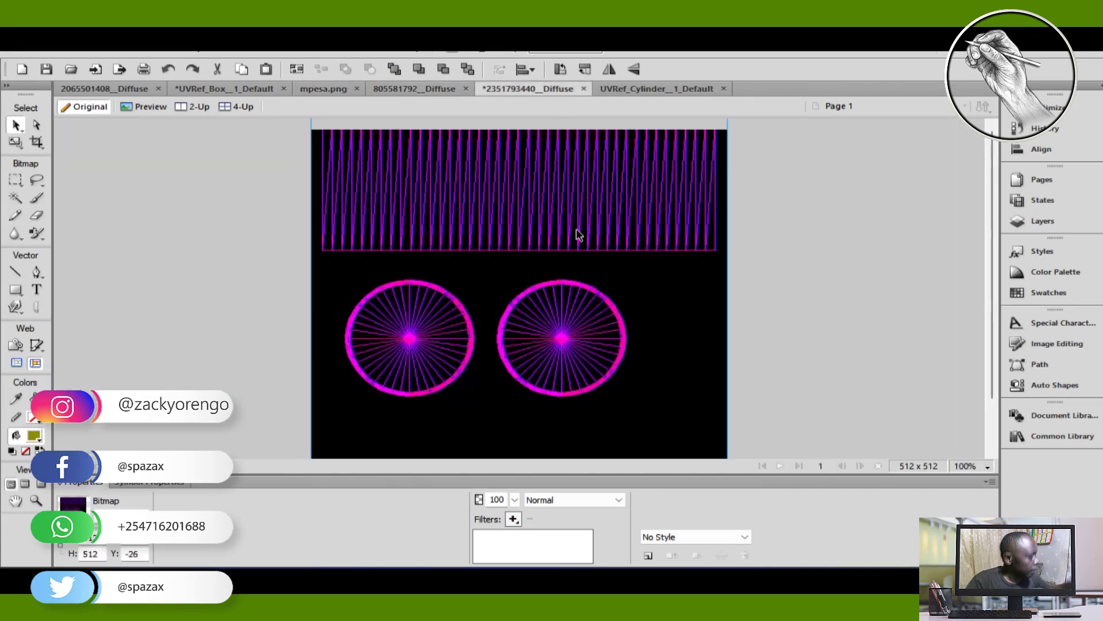
{"action": "key", "text": "ctrl+v"}
{"action": "left_click_drag", "start_coordinate": [674, 379], "coordinate": [577, 169]}
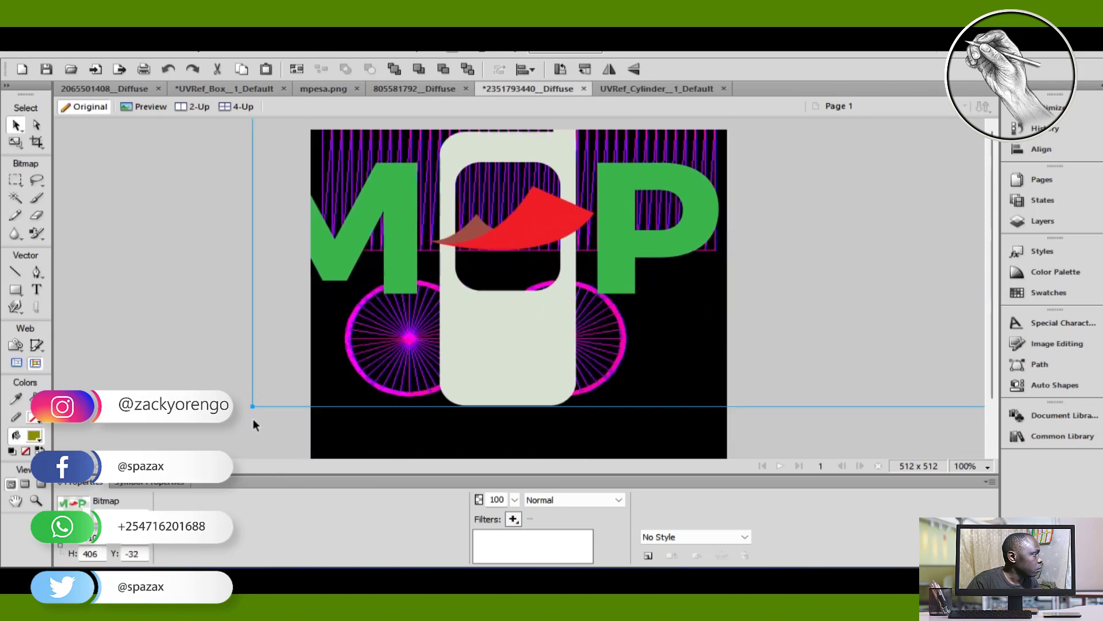
{"action": "left_click_drag", "start_coordinate": [253, 407], "coordinate": [772, 273]}
{"action": "left_click_drag", "start_coordinate": [878, 197], "coordinate": [454, 225]}
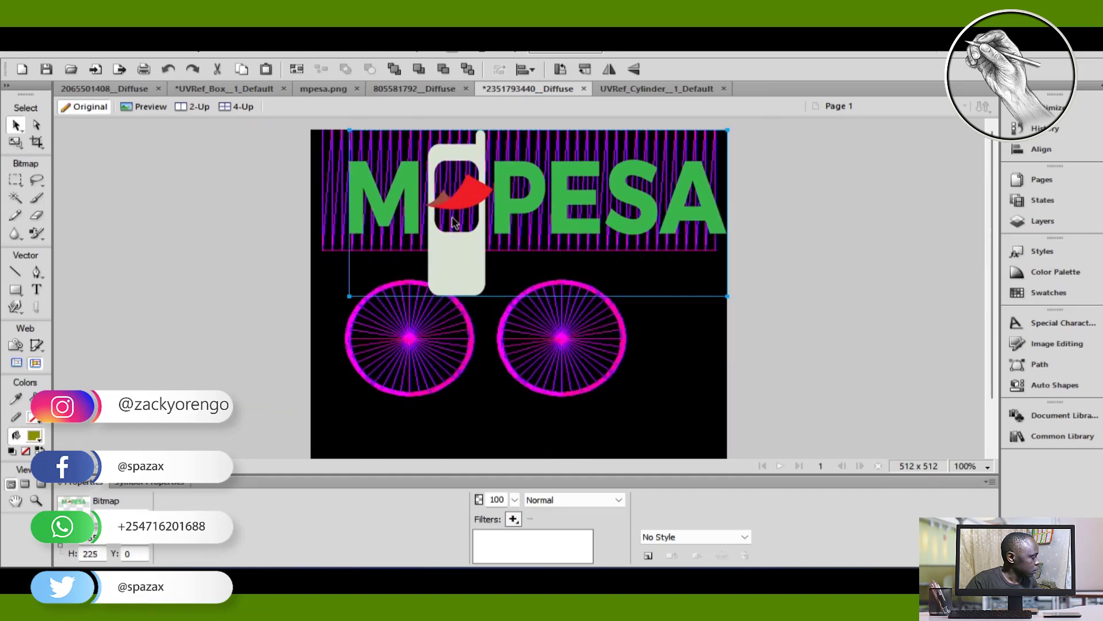
{"action": "key", "text": "ctrl+z"}
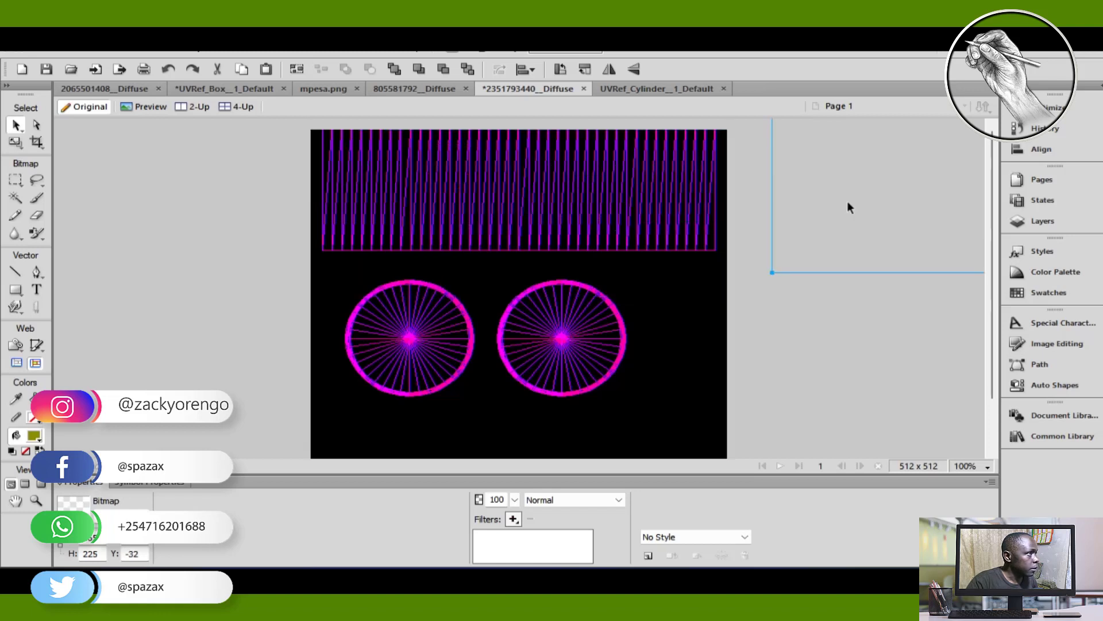
{"action": "key", "text": "ctrl+z"}
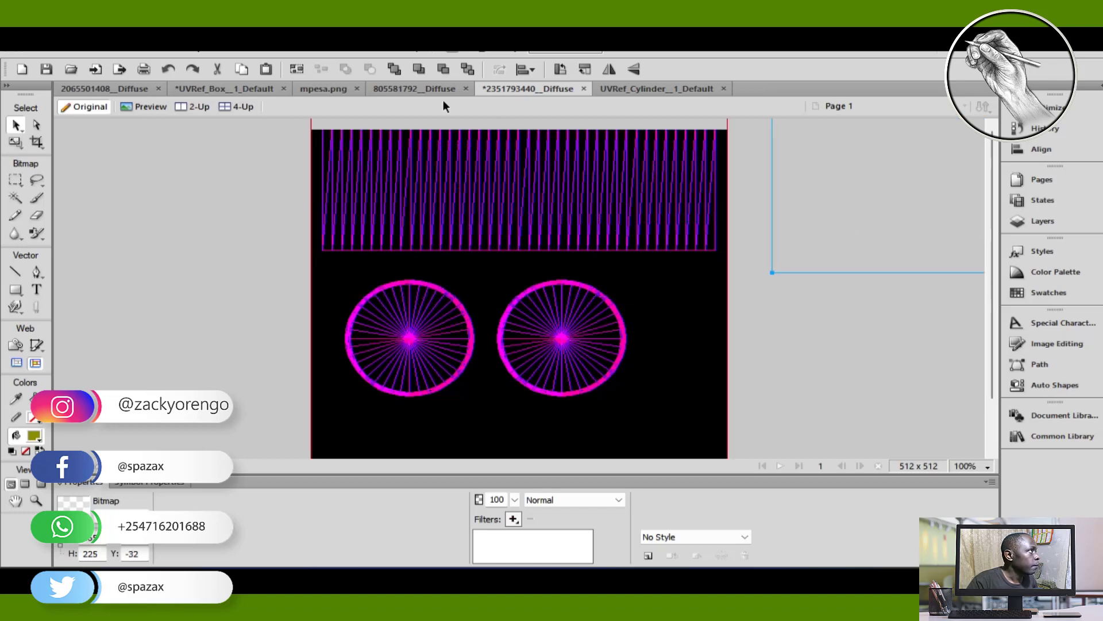
Copy the M-PESA logo from 805581792__Diffuse into the cylinder's texture without resampling and move it onto the UV layout
{"action": "left_click", "coordinate": [418, 89]}
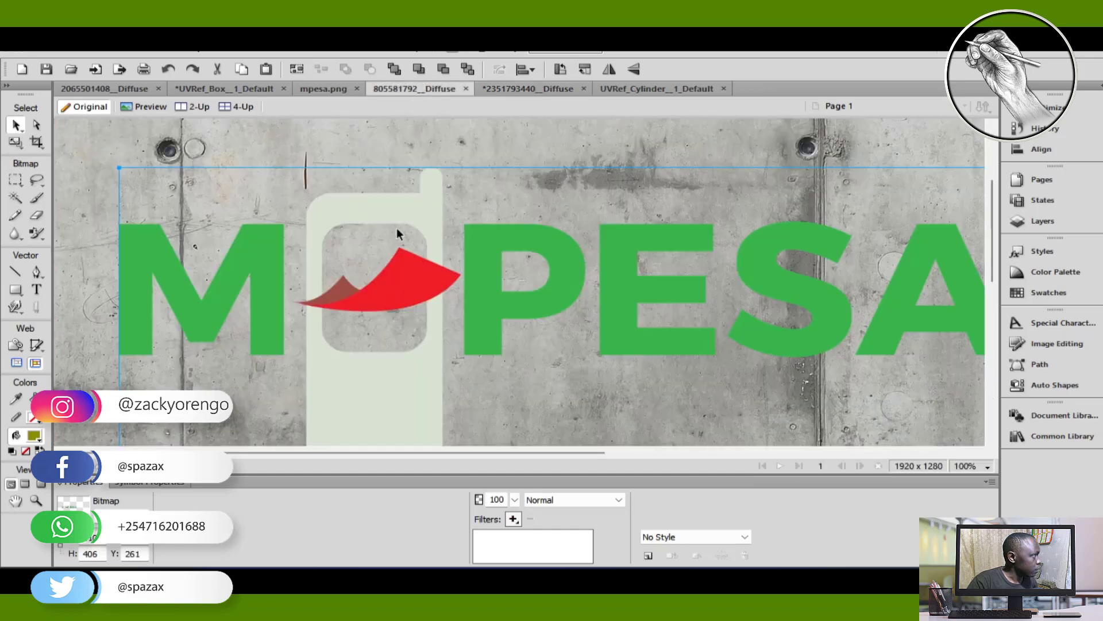
{"action": "left_click", "coordinate": [528, 89]}
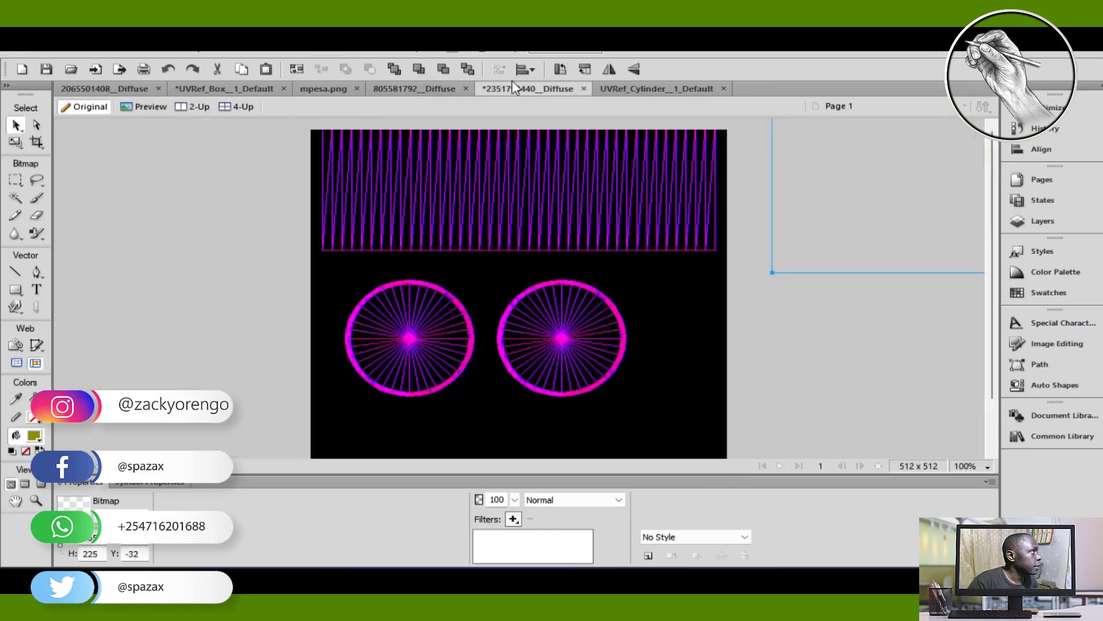
{"action": "key", "text": "ctrl+v"}
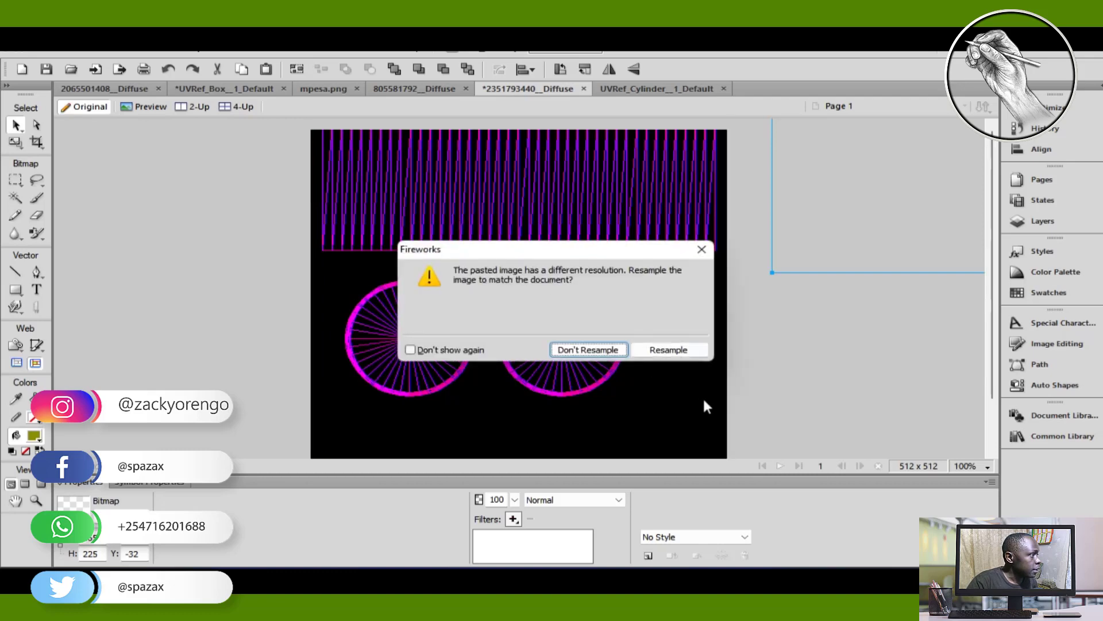
{"action": "left_click", "coordinate": [594, 347]}
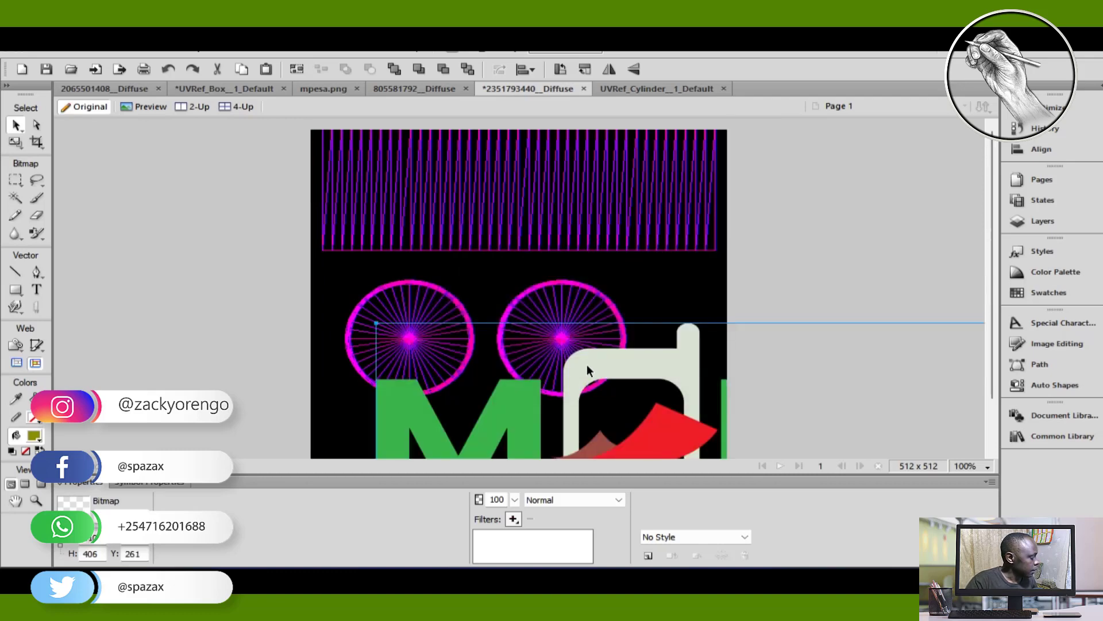
{"action": "left_click_drag", "start_coordinate": [588, 368], "coordinate": [416, 297]}
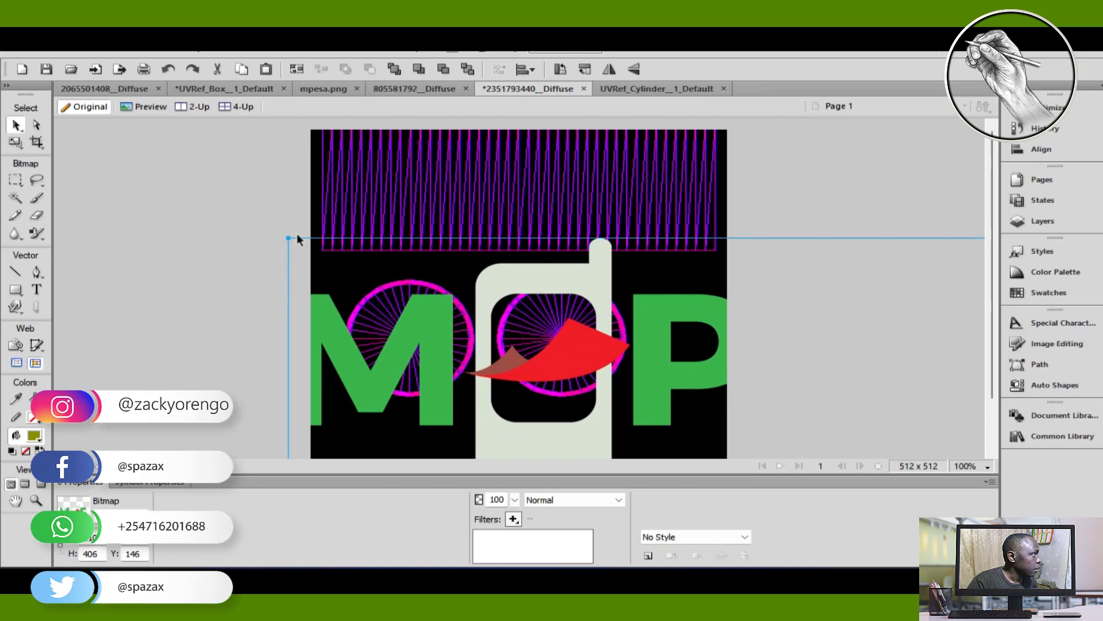
Scale the M-PESA logo to a height of about 116 px and position it inside the striped side band
{"action": "left_click_drag", "start_coordinate": [298, 234], "coordinate": [181, 242]}
{"action": "left_click_drag", "start_coordinate": [289, 238], "coordinate": [754, 389]}
{"action": "left_click_drag", "start_coordinate": [802, 418], "coordinate": [345, 203]}
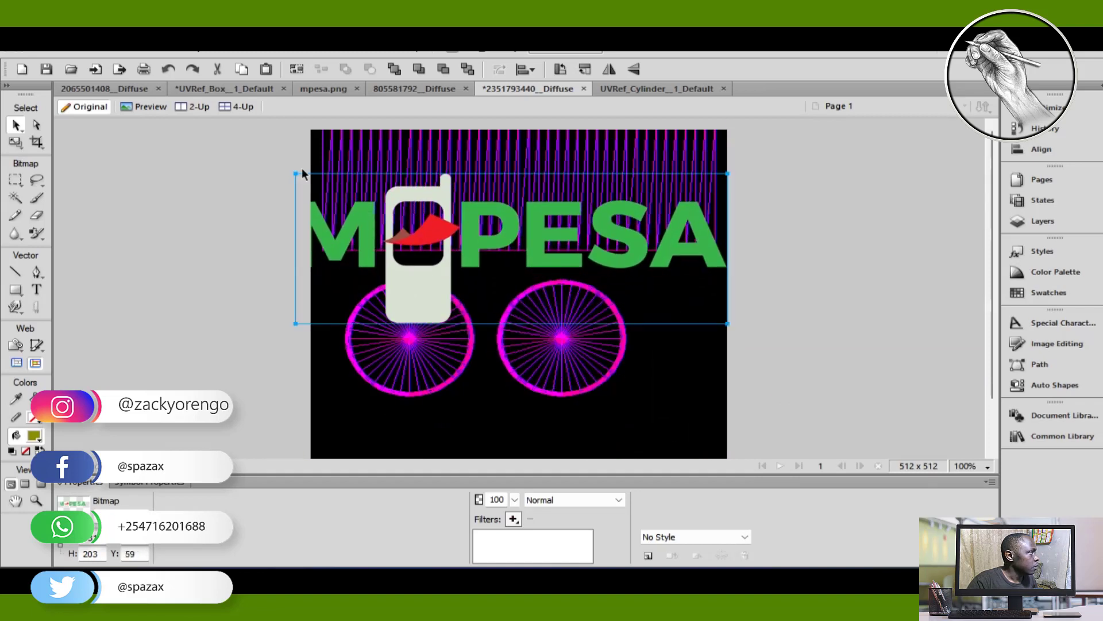
{"action": "left_click_drag", "start_coordinate": [296, 174], "coordinate": [416, 157]}
{"action": "left_click_drag", "start_coordinate": [689, 150], "coordinate": [689, 144]}
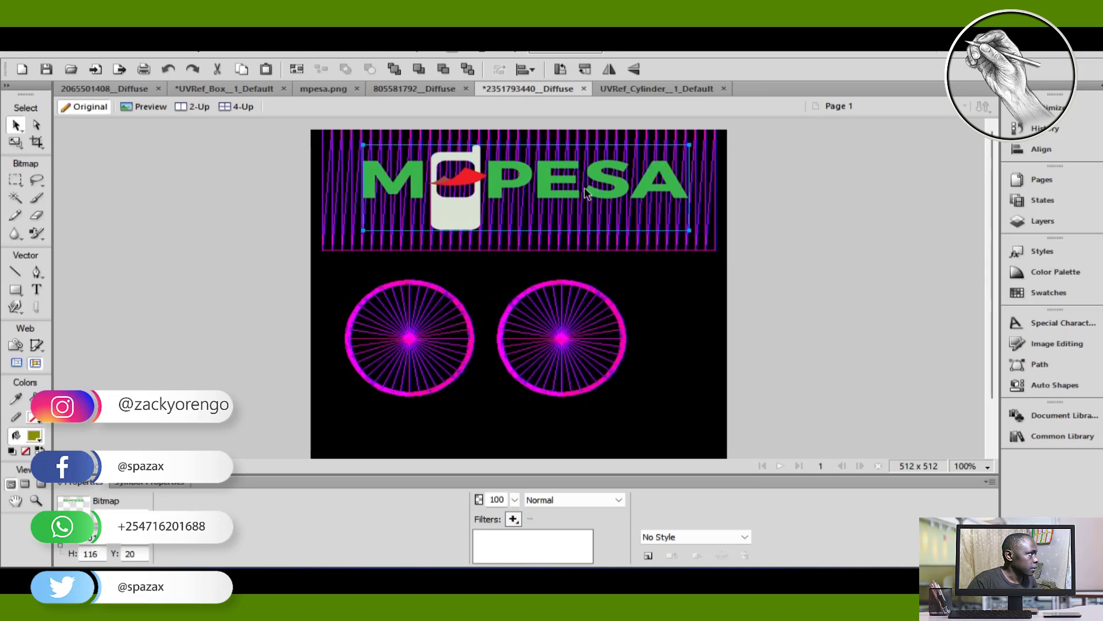
{"action": "left_click_drag", "start_coordinate": [586, 192], "coordinate": [578, 201]}
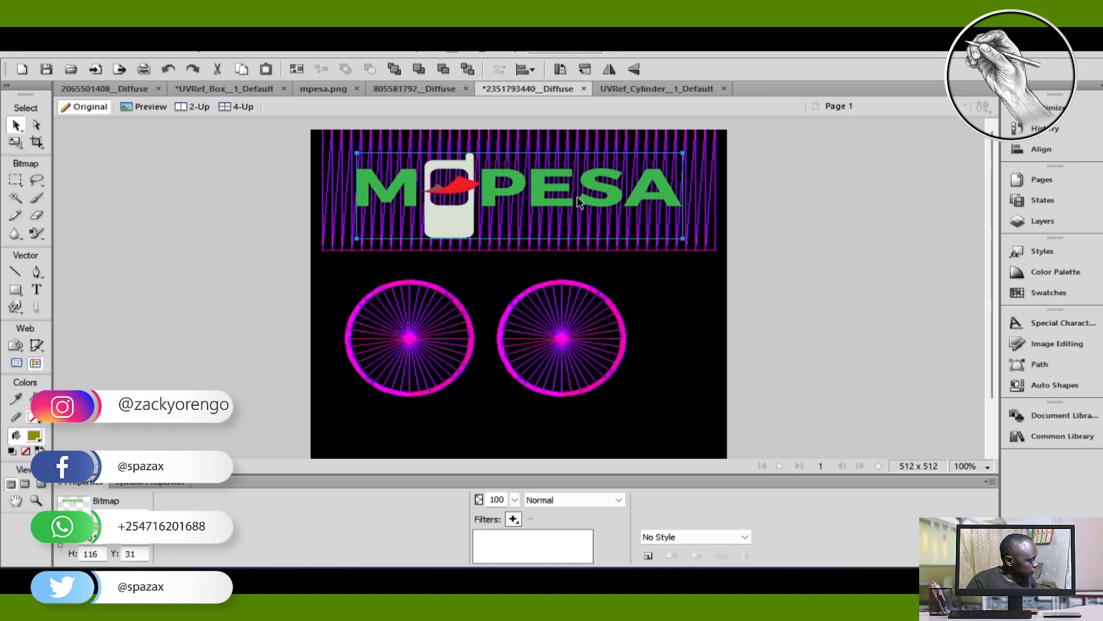
Delete the leftover logo copy lying outside the canvas of the cylinder's texture
{"action": "key", "text": "ctrl+a"}
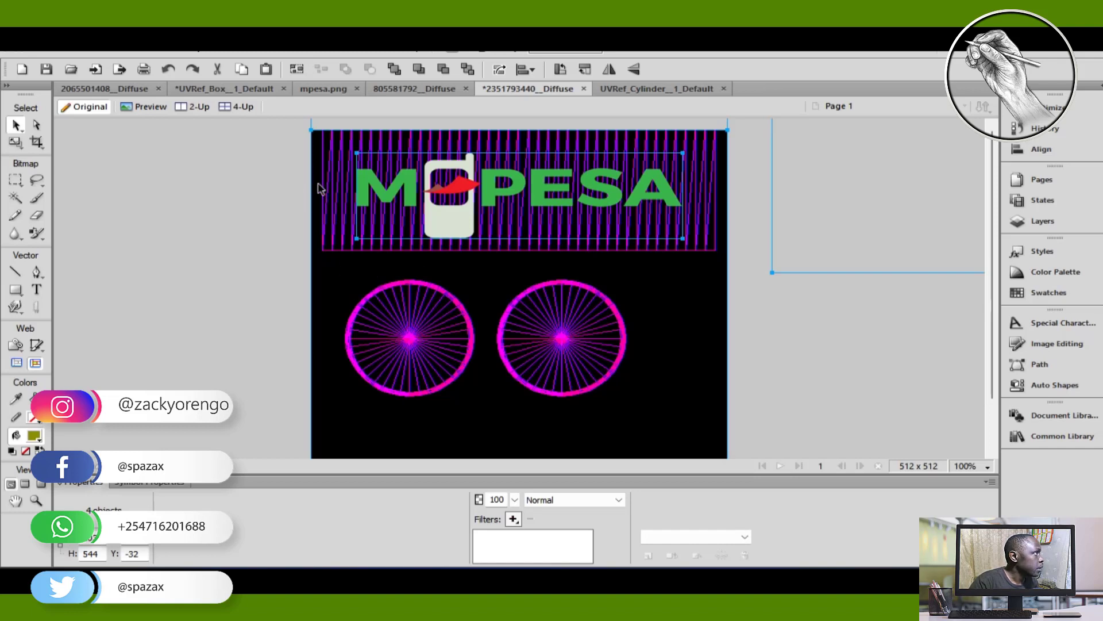
{"action": "left_click", "coordinate": [364, 225], "text": "shift"}
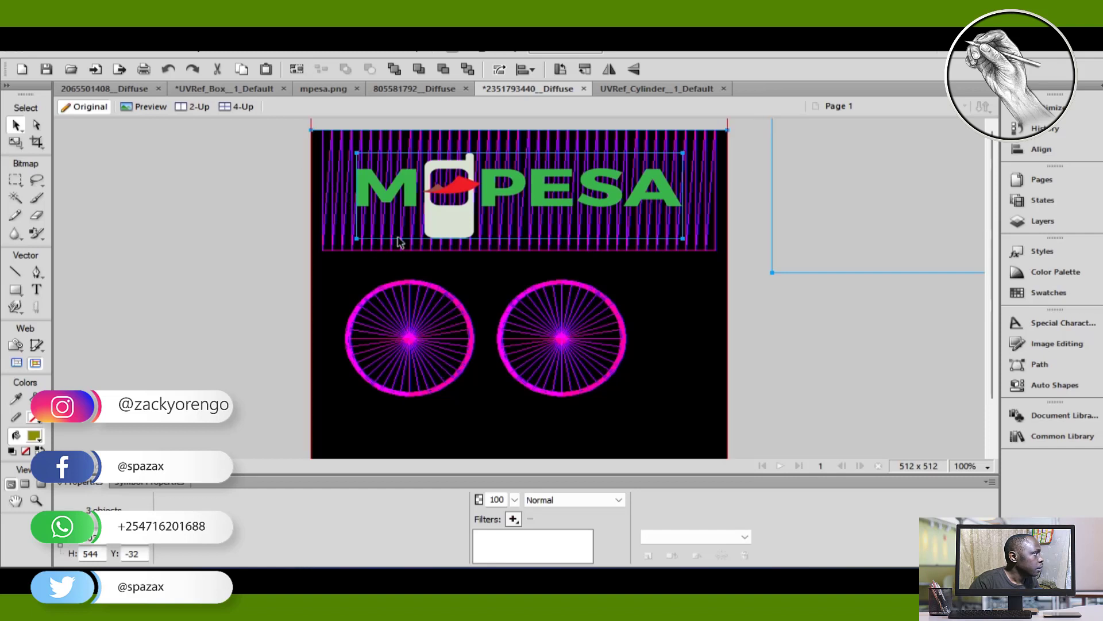
{"action": "left_click", "coordinate": [777, 233]}
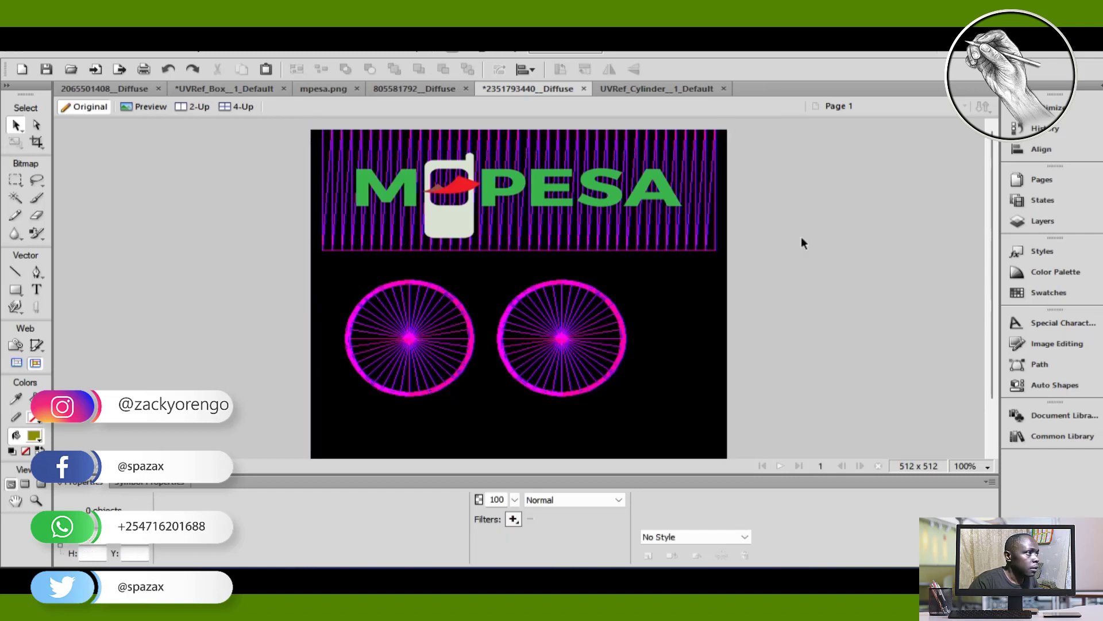
{"action": "left_click", "coordinate": [864, 237]}
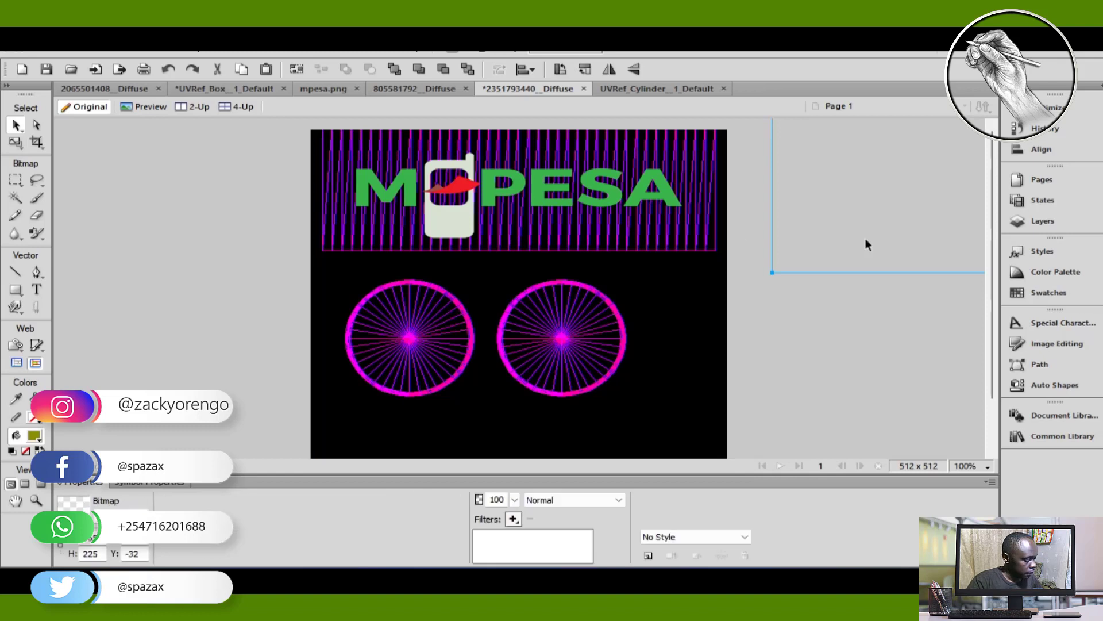
{"action": "key", "text": "Delete"}
Select all objects in the cylinder's texture and compare the document with the open wall, box and UV reference documents
{"action": "key", "text": "ctrl+a"}
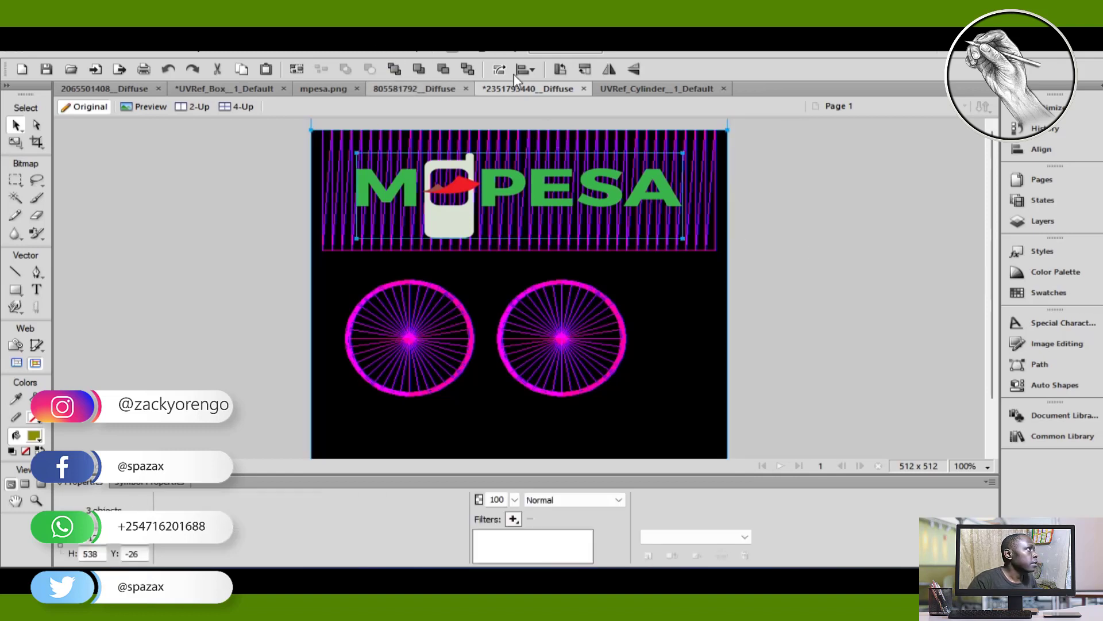
{"action": "left_click", "coordinate": [528, 89]}
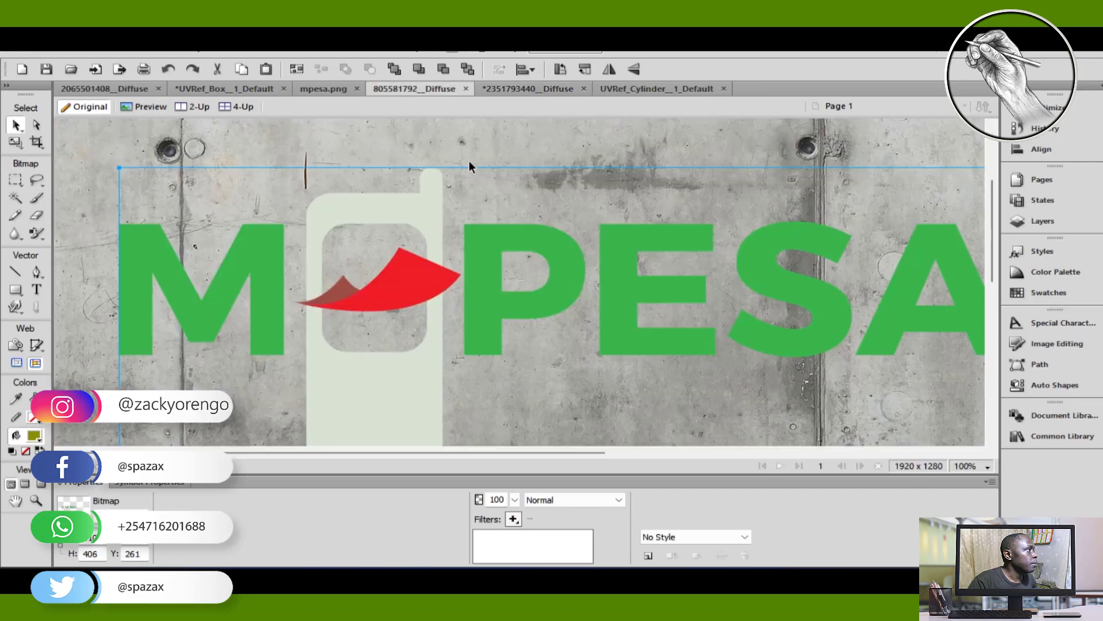
{"action": "left_click", "coordinate": [506, 86]}
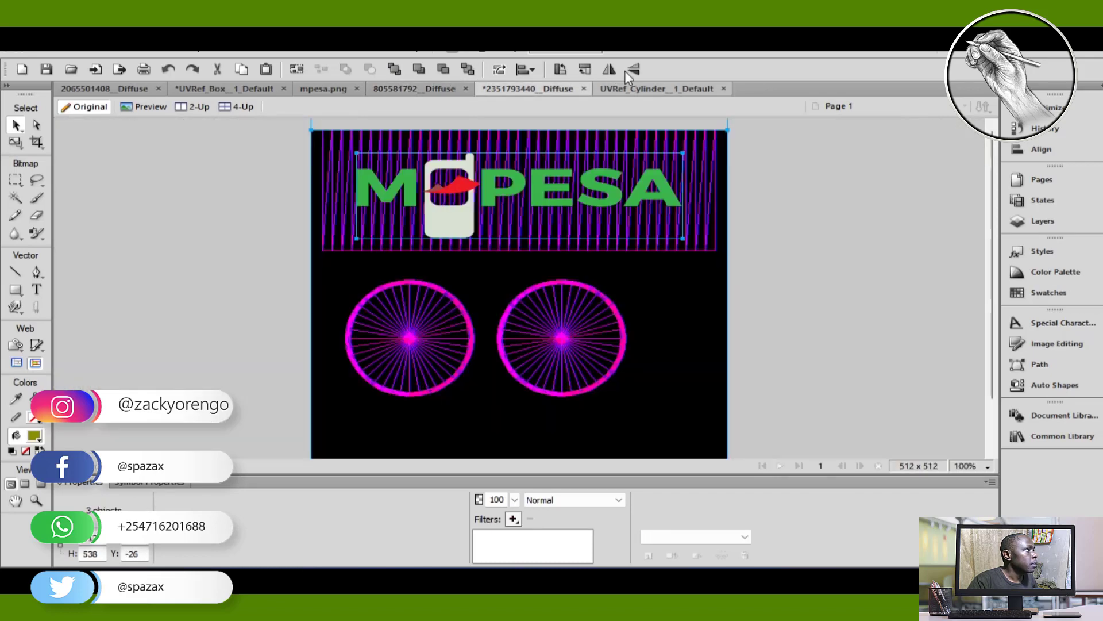
{"action": "left_click", "coordinate": [630, 86]}
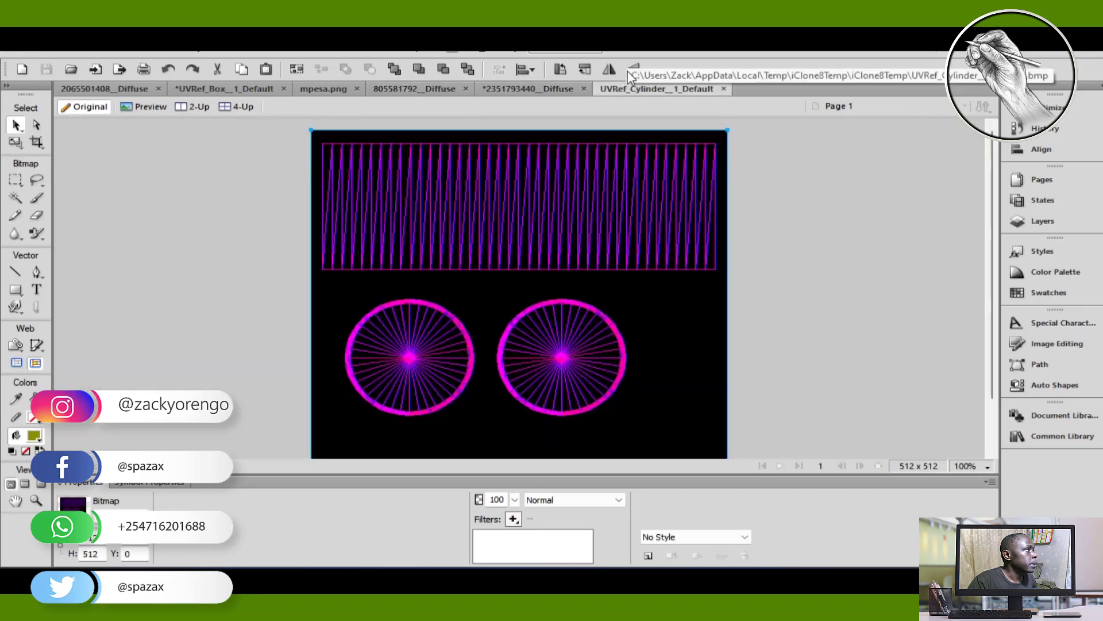
{"action": "left_click", "coordinate": [528, 88]}
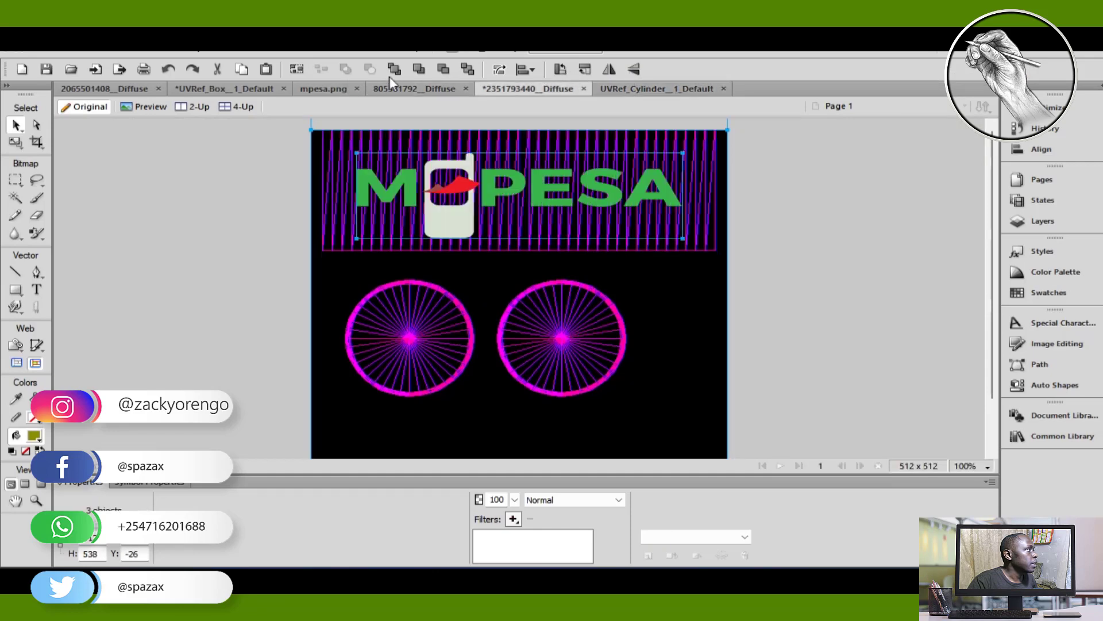
{"action": "left_click", "coordinate": [411, 88]}
{"action": "left_click", "coordinate": [200, 88]}
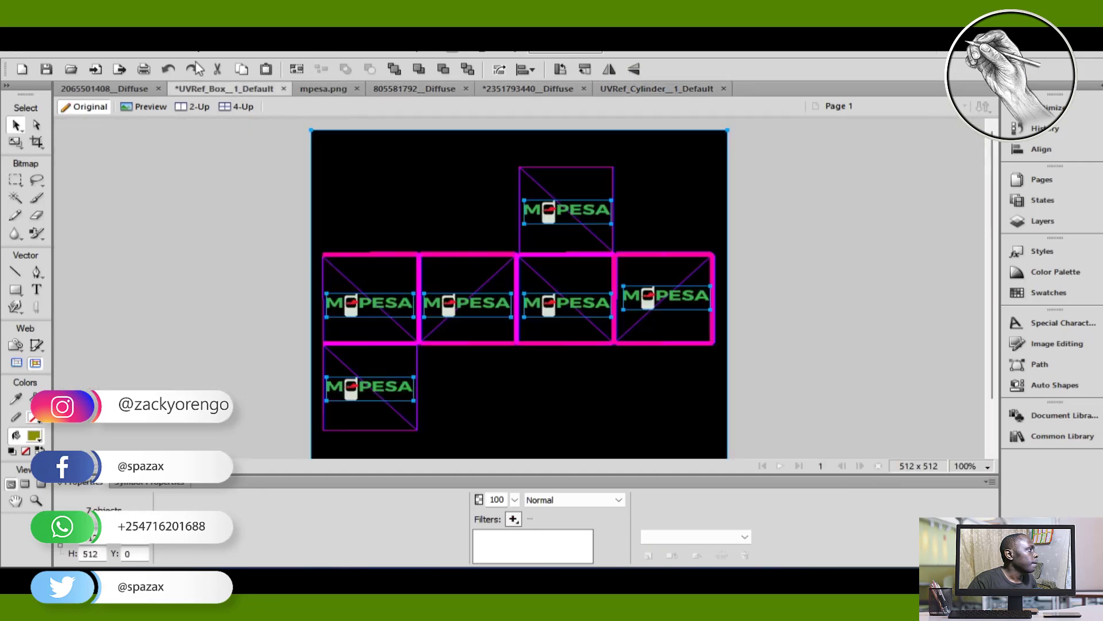
{"action": "left_click", "coordinate": [560, 88]}
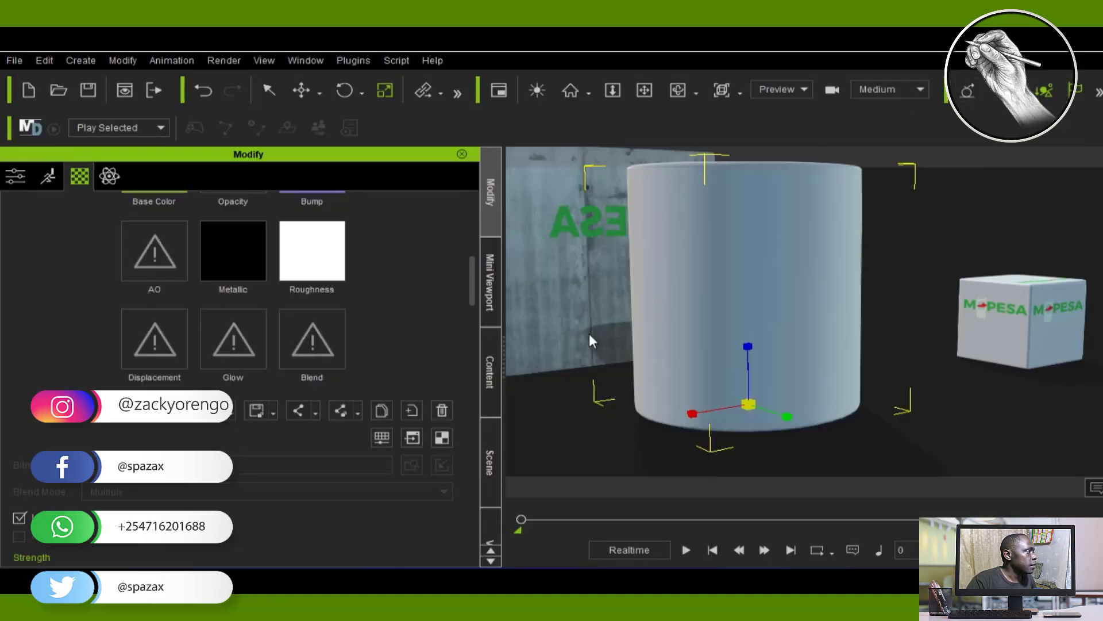
Reopen the cylinder's texture from iClone, check its UV reference document in Fireworks, and return to iClone
{"action": "left_click", "coordinate": [413, 460]}
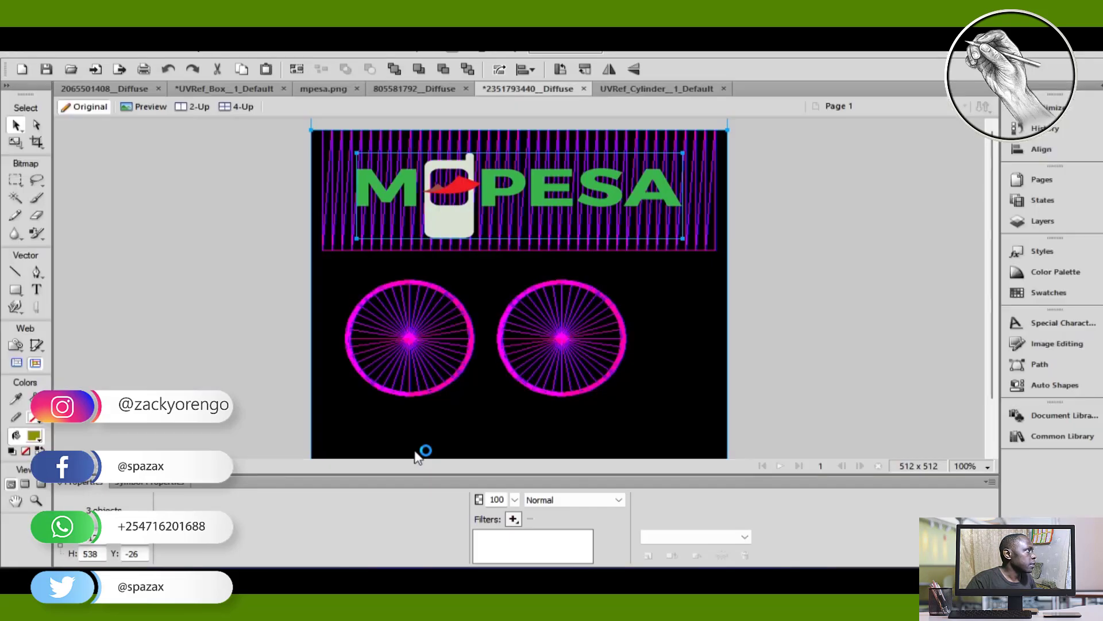
{"action": "left_click", "coordinate": [639, 87]}
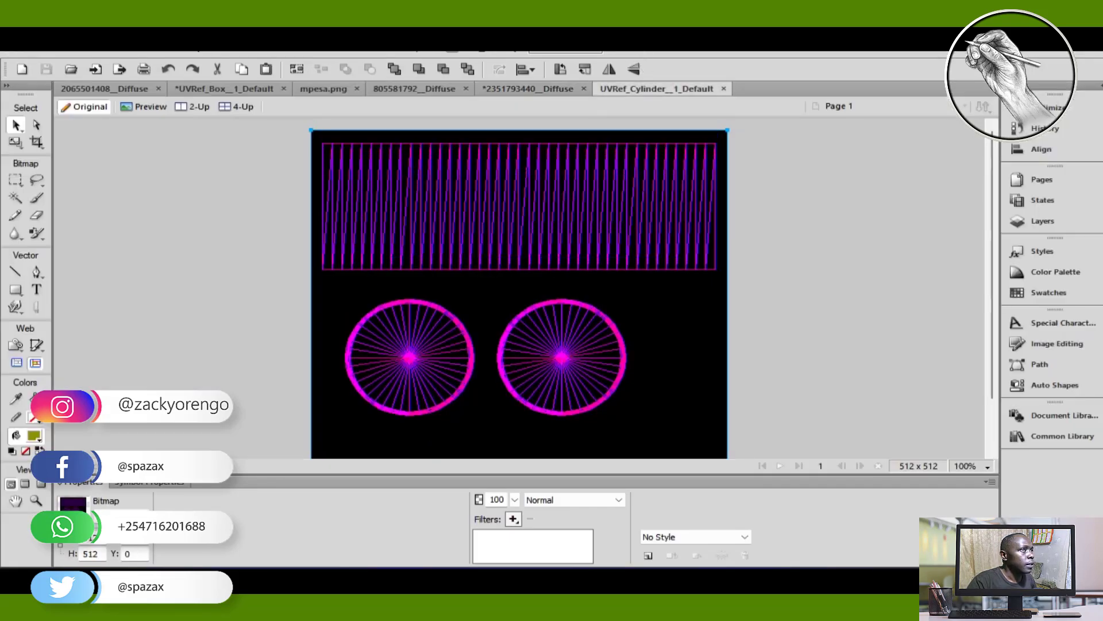
{"action": "left_click", "coordinate": [1023, 25]}
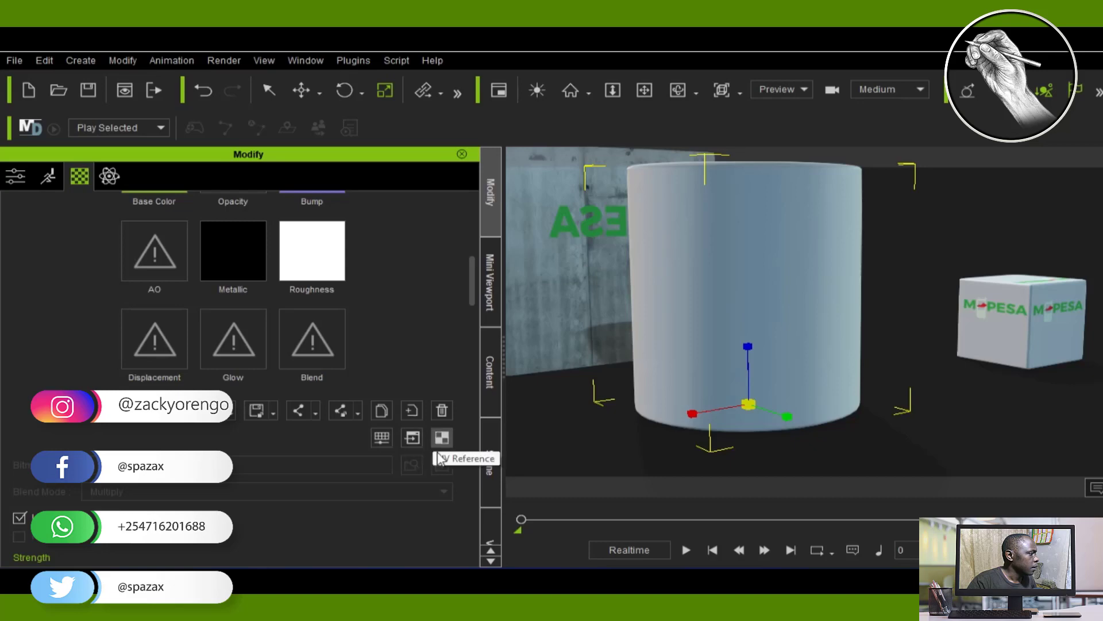
Save the cylinder's texture in Fireworks with the UV pattern behind the logo, and inspect the wrapped result on the cylinder in iClone
{"action": "left_click", "coordinate": [411, 460]}
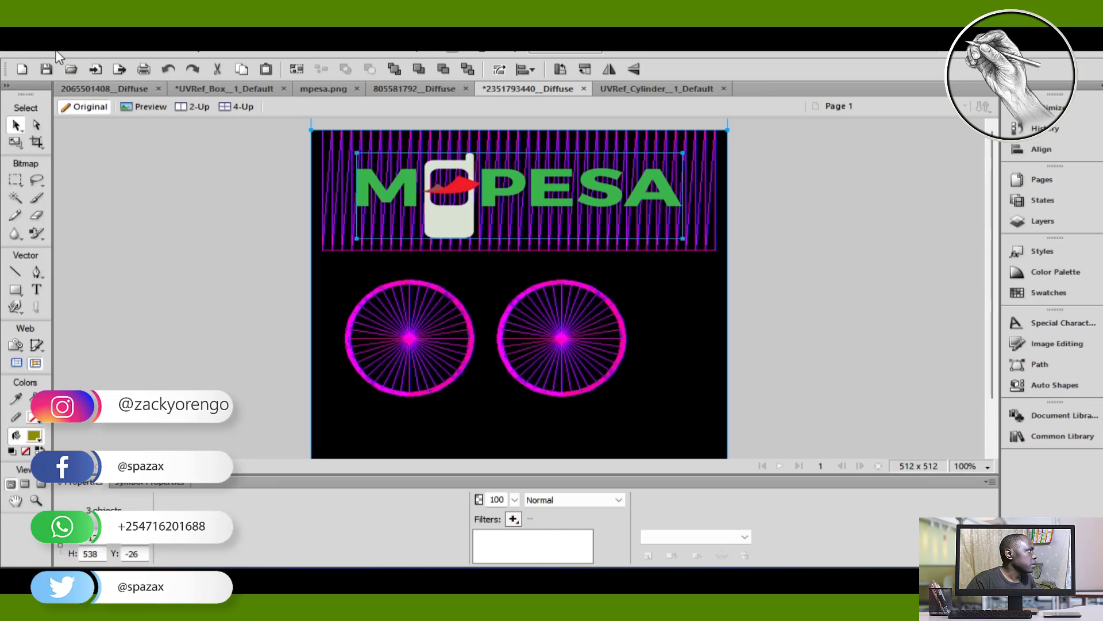
{"action": "left_click", "coordinate": [46, 69]}
{"action": "left_click", "coordinate": [583, 345]}
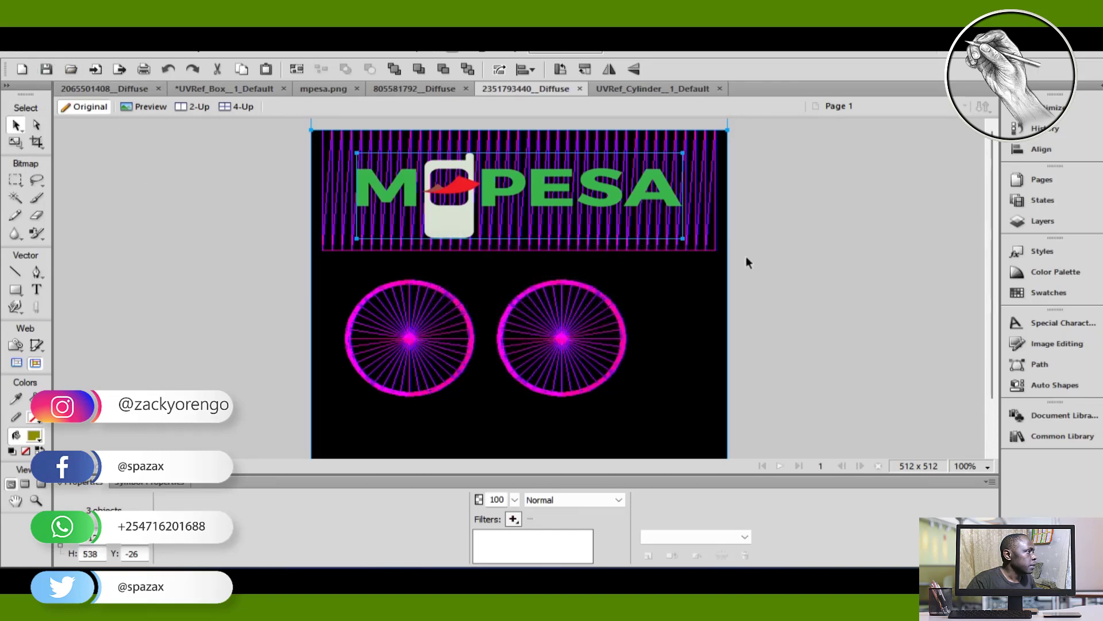
{"action": "left_click", "coordinate": [1033, 26]}
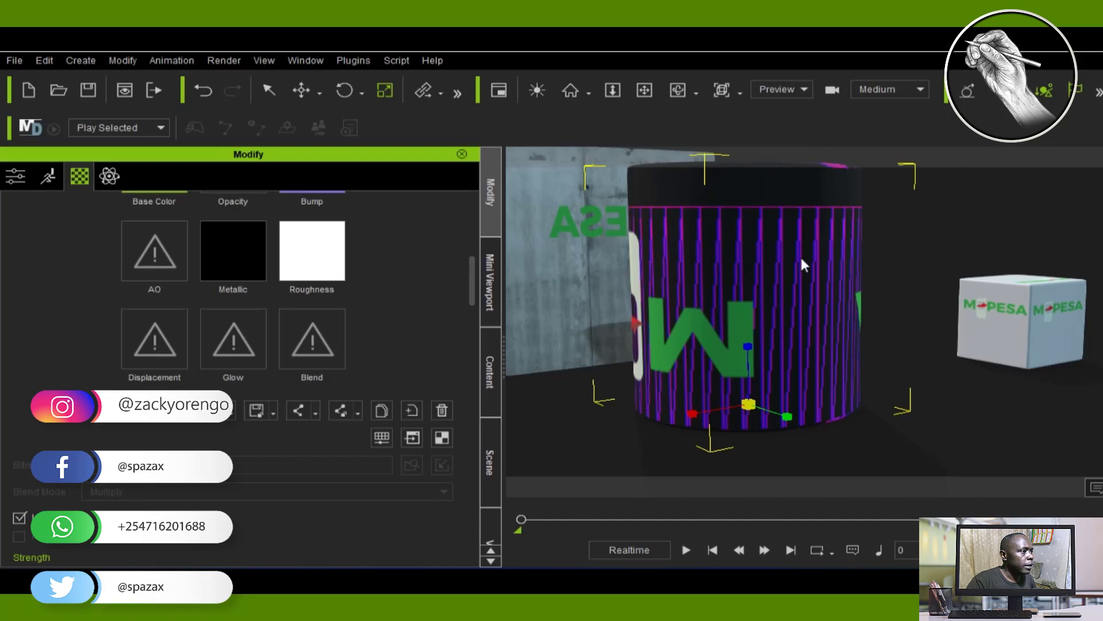
{"action": "left_click", "coordinate": [678, 91]}
{"action": "left_click_drag", "start_coordinate": [714, 275], "coordinate": [788, 303]}
{"action": "left_click_drag", "start_coordinate": [811, 366], "coordinate": [771, 384]}
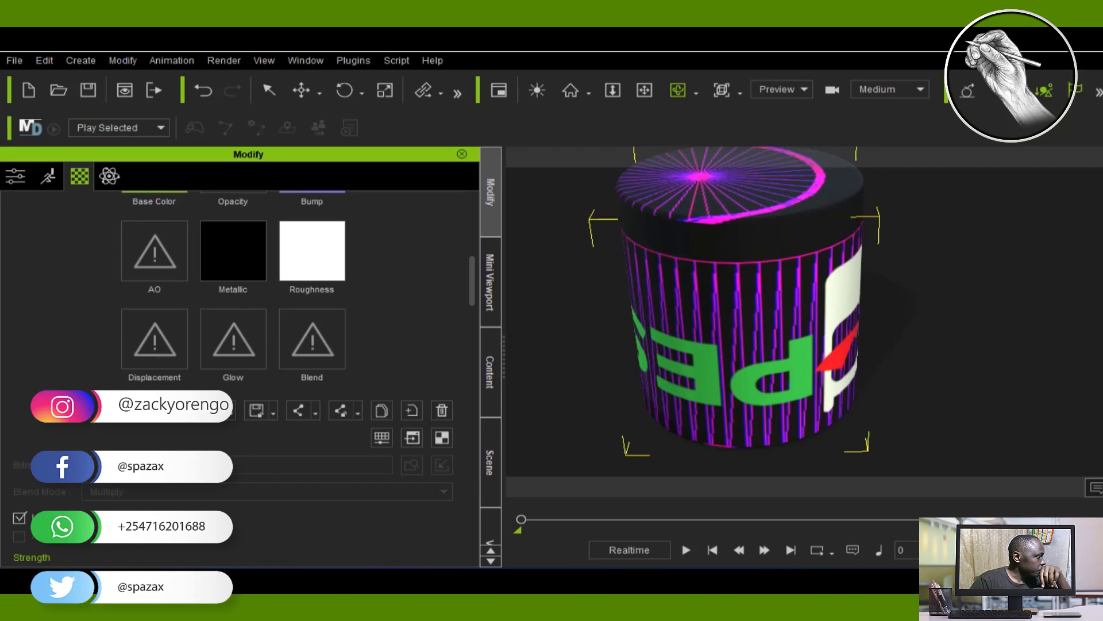
Switch to Fireworks and delete the UV reference bitmap behind the M-PESA logo in the cylinder's texture
{"action": "left_click", "coordinate": [386, 581]}
{"action": "left_click", "coordinate": [385, 581]}
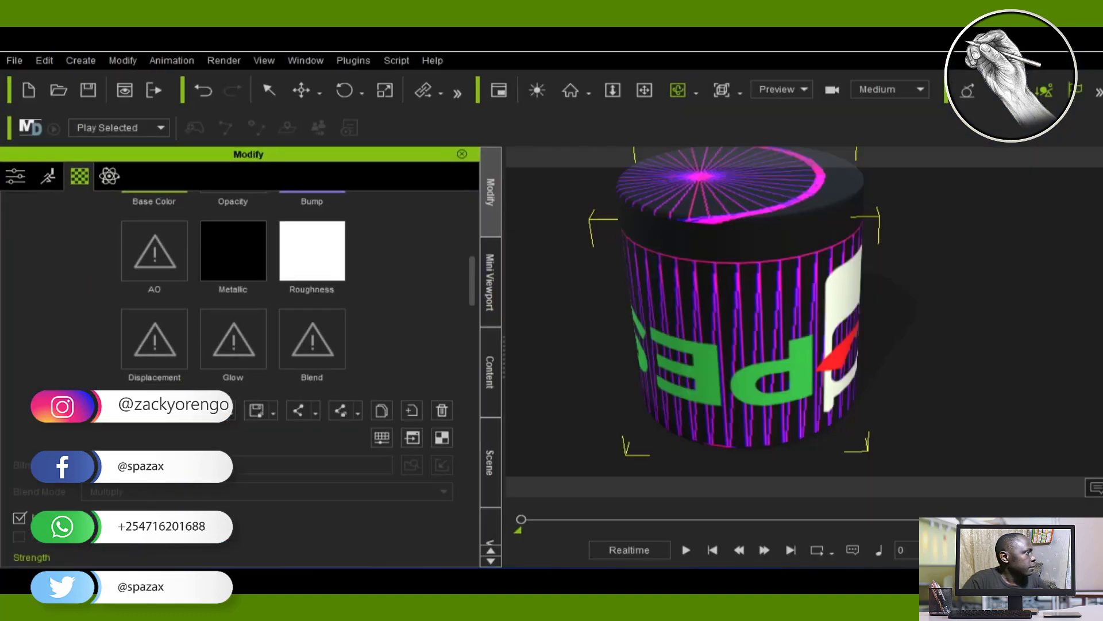
{"action": "left_click", "coordinate": [345, 581]}
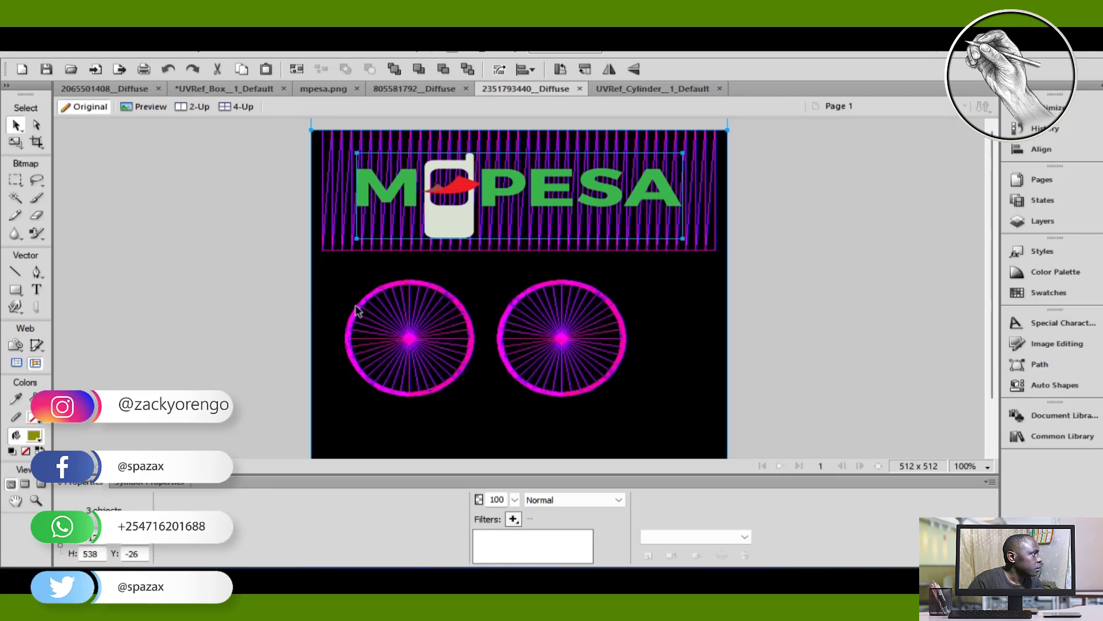
{"action": "left_click", "coordinate": [333, 312]}
{"action": "key", "text": "m"}
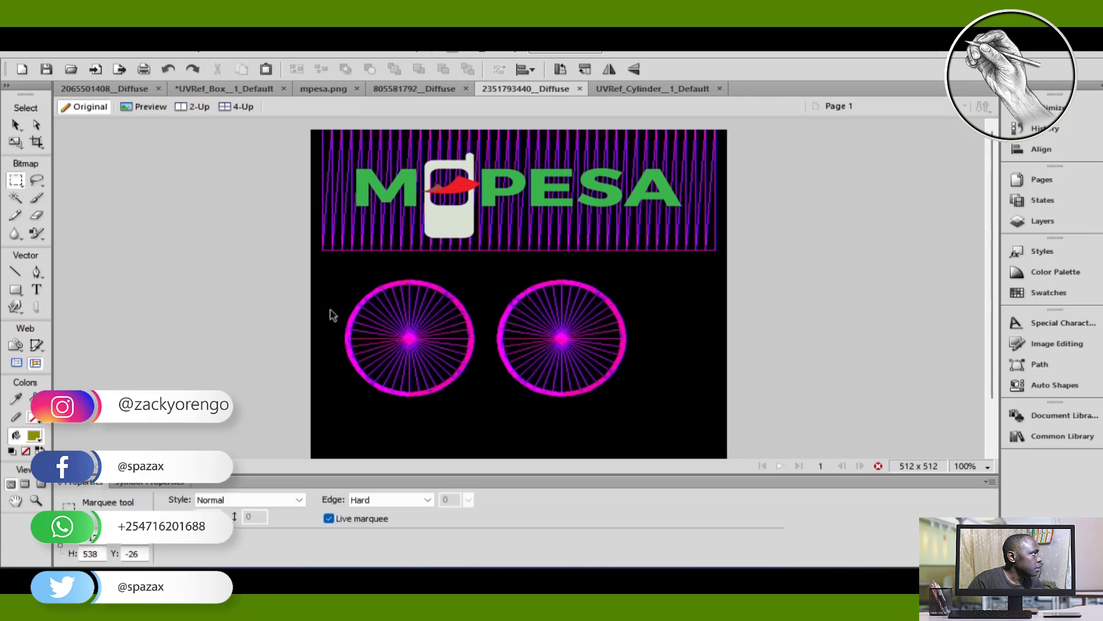
{"action": "left_click", "coordinate": [16, 123]}
{"action": "left_click", "coordinate": [325, 284]}
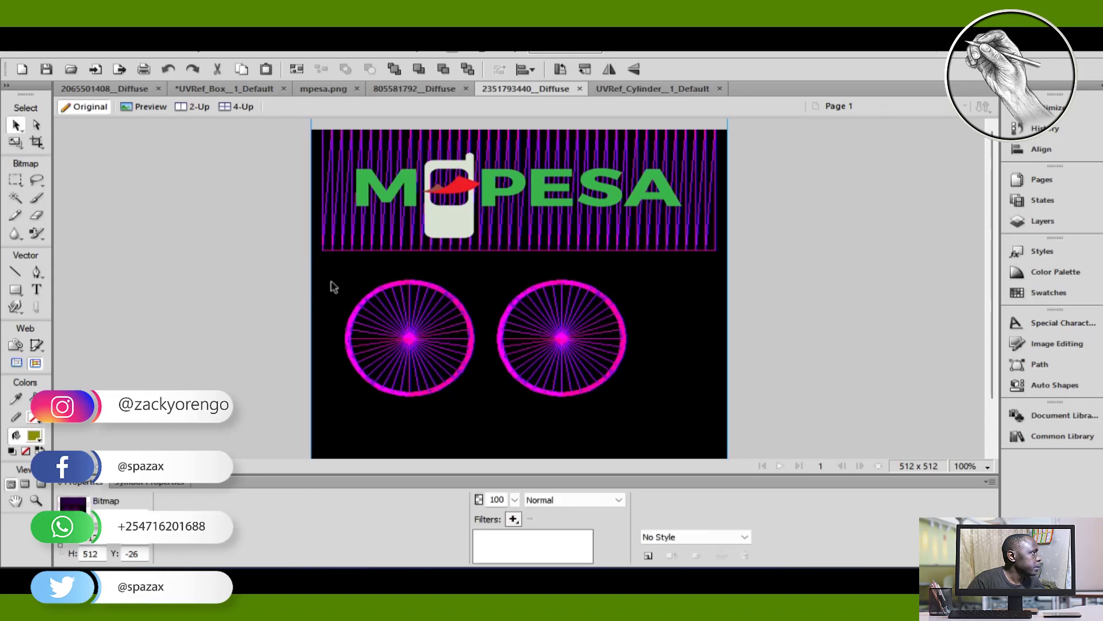
{"action": "key", "text": "Delete"}
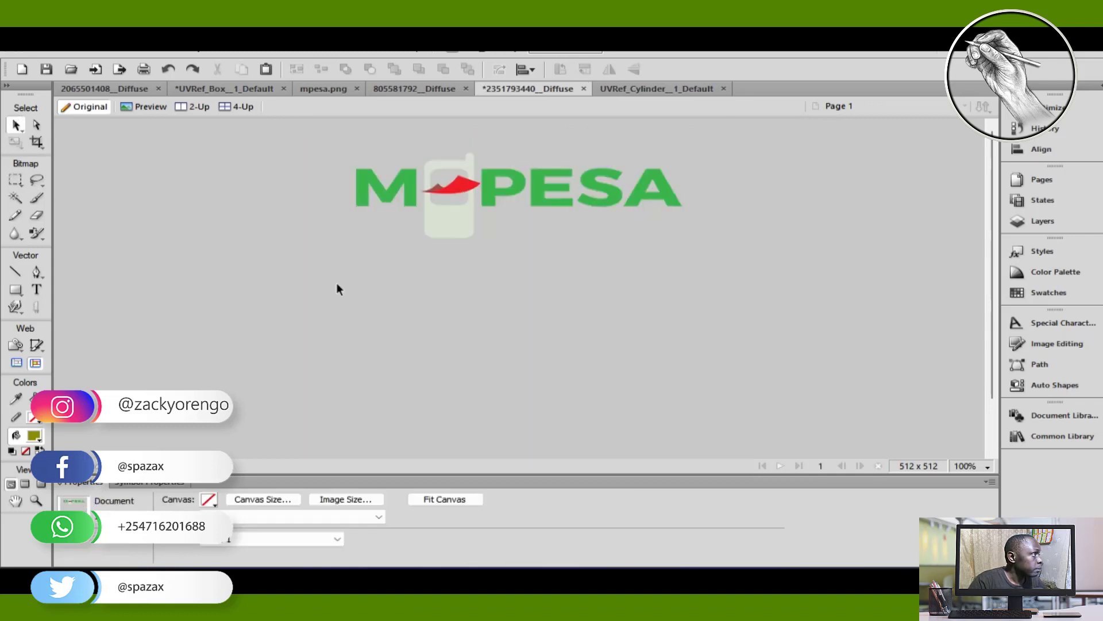
Nudge the M-PESA logo down to Y 34, save the cylinder's texture, and check the logo on the cylinder in iClone
{"action": "left_click", "coordinate": [465, 212]}
{"action": "key", "text": "Down"}
{"action": "key", "text": "Down"}
{"action": "key", "text": "Down"}
{"action": "key", "text": "Down"}
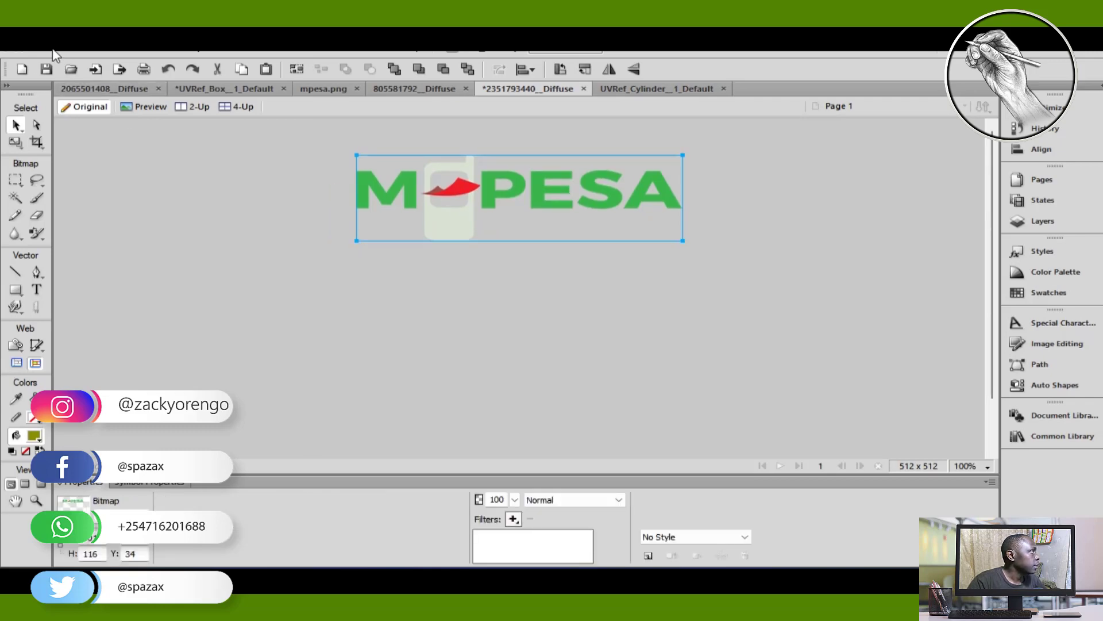
{"action": "left_click", "coordinate": [46, 69]}
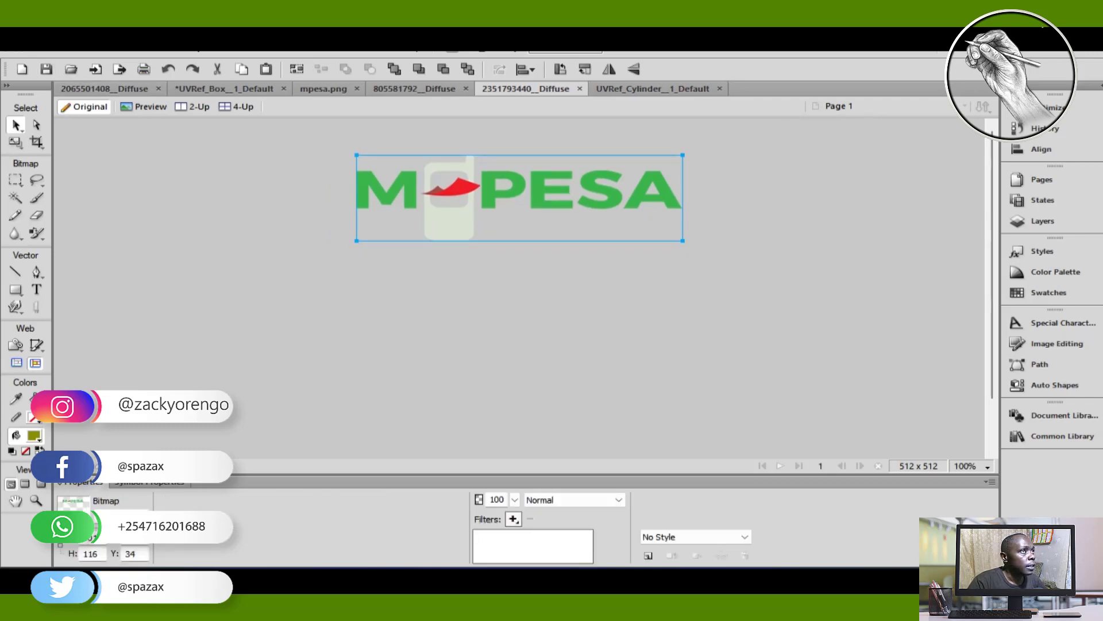
{"action": "key", "text": "alt+Tab"}
{"action": "left_click_drag", "start_coordinate": [873, 322], "coordinate": [499, 245]}
{"action": "left_click_drag", "start_coordinate": [838, 311], "coordinate": [871, 320]}
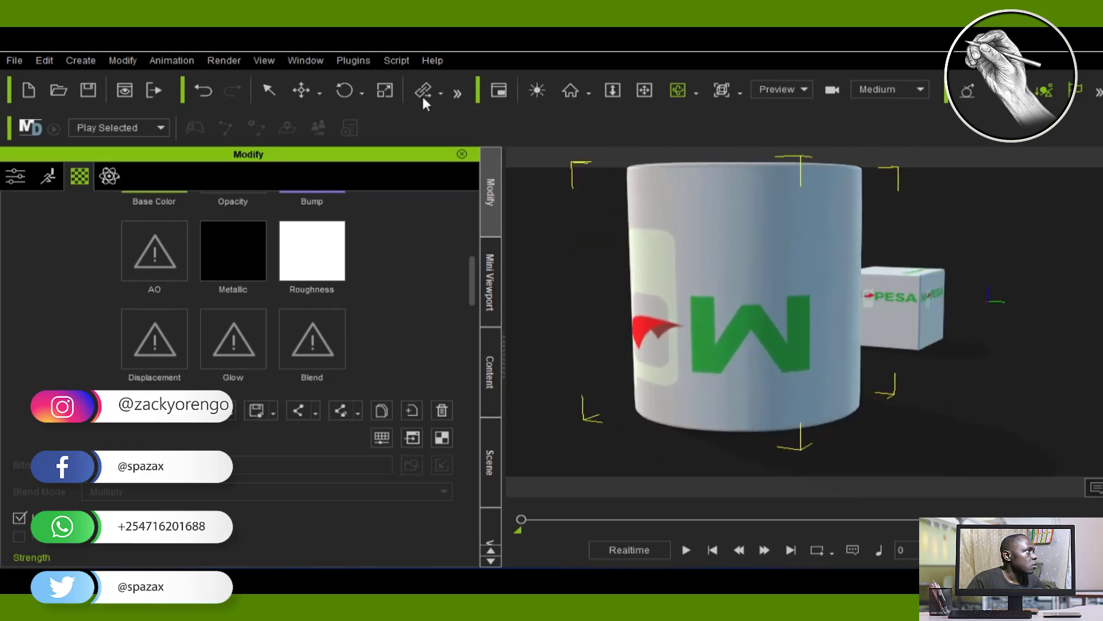
Rotate the cylinder upside down so the logo reads upright, and raise it back above the floor with World Move
{"action": "left_click", "coordinate": [348, 85]}
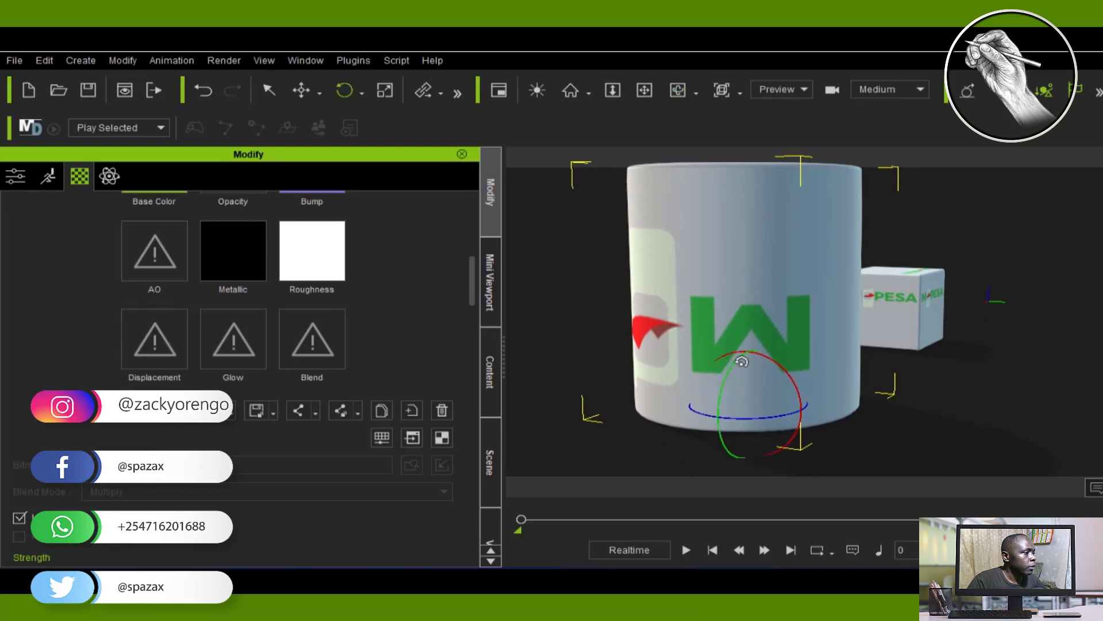
{"action": "left_click_drag", "start_coordinate": [731, 384], "coordinate": [674, 356]}
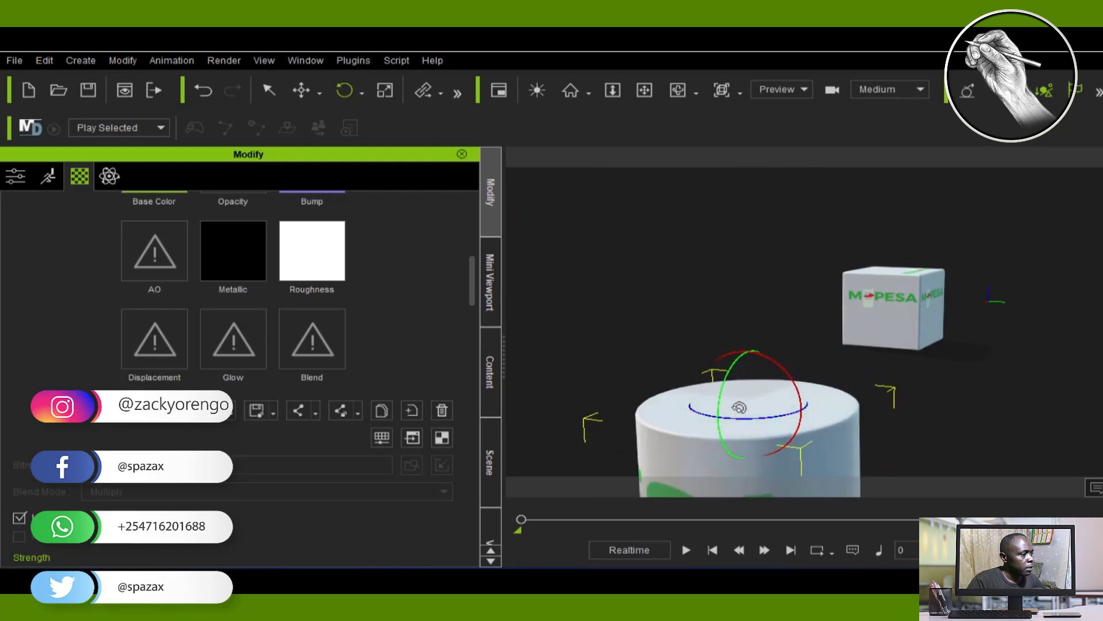
{"action": "left_click", "coordinate": [319, 91]}
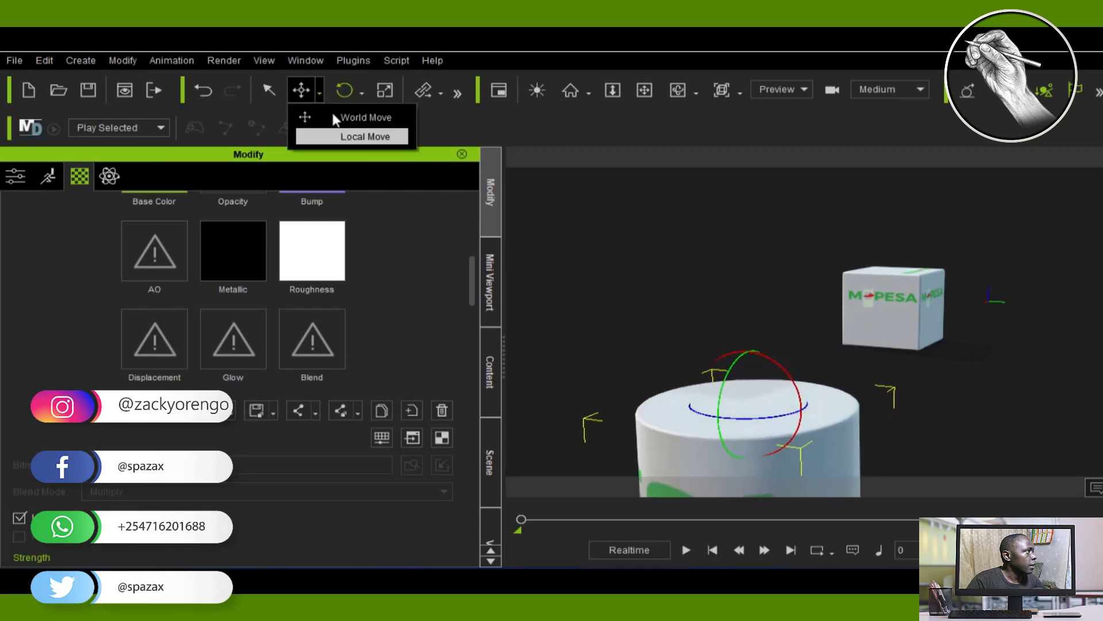
{"action": "left_click", "coordinate": [332, 113]}
{"action": "left_click_drag", "start_coordinate": [751, 473], "coordinate": [732, 289]}
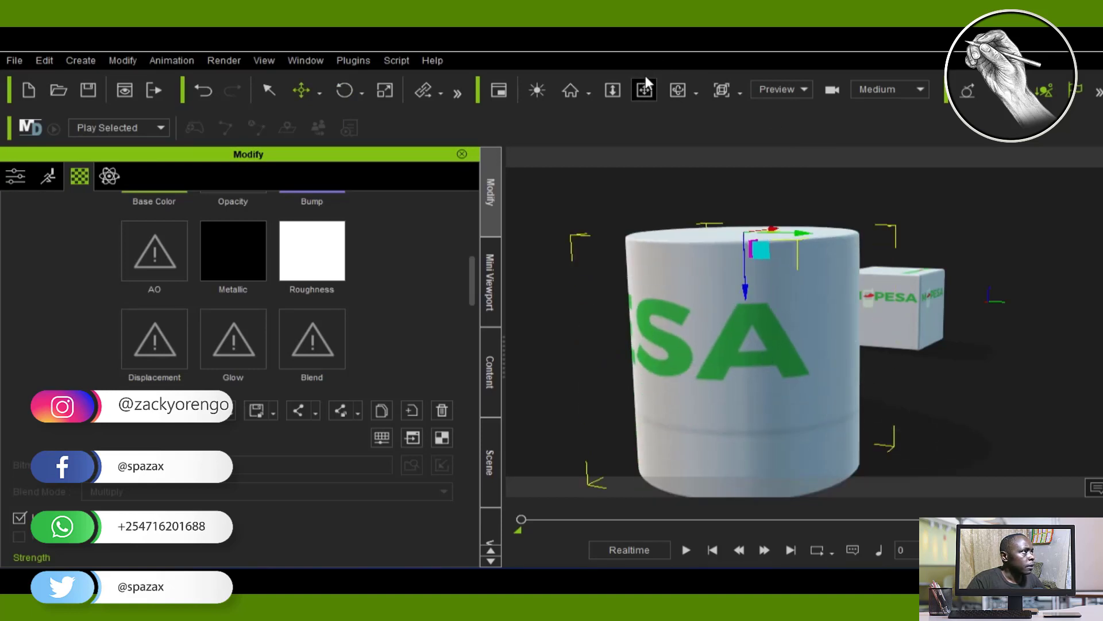
Inspect the logo's placement around the sides of the flipped cylinder
{"action": "left_click", "coordinate": [677, 89]}
{"action": "left_click_drag", "start_coordinate": [862, 379], "coordinate": [1101, 468]}
{"action": "left_click_drag", "start_coordinate": [959, 403], "coordinate": [768, 396]}
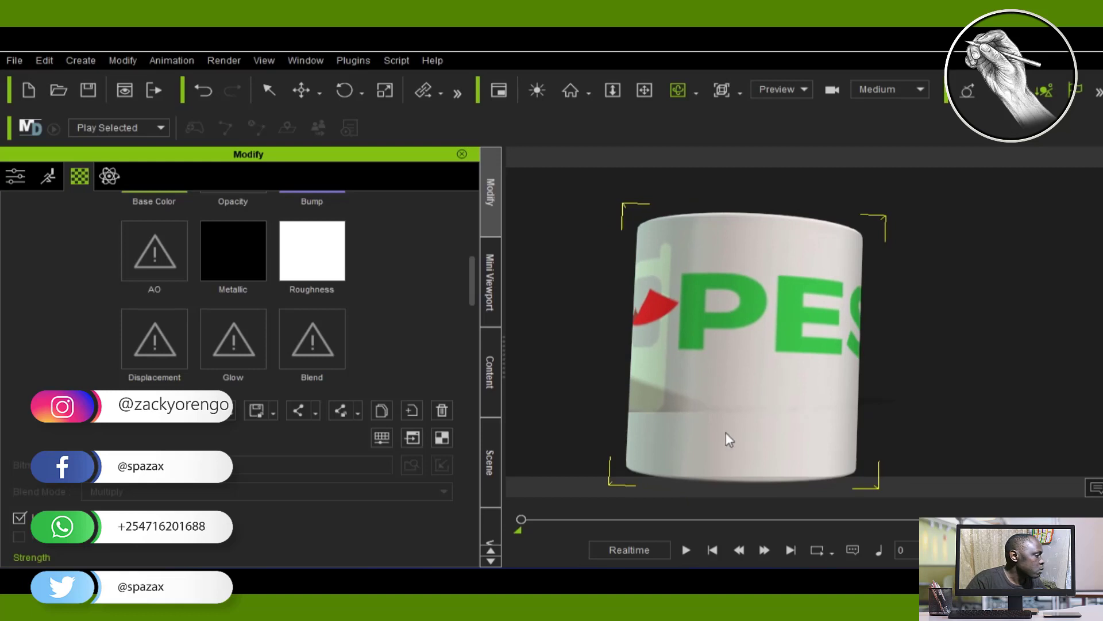
{"action": "left_click_drag", "start_coordinate": [902, 364], "coordinate": [727, 365]}
{"action": "left_click_drag", "start_coordinate": [822, 366], "coordinate": [782, 377]}
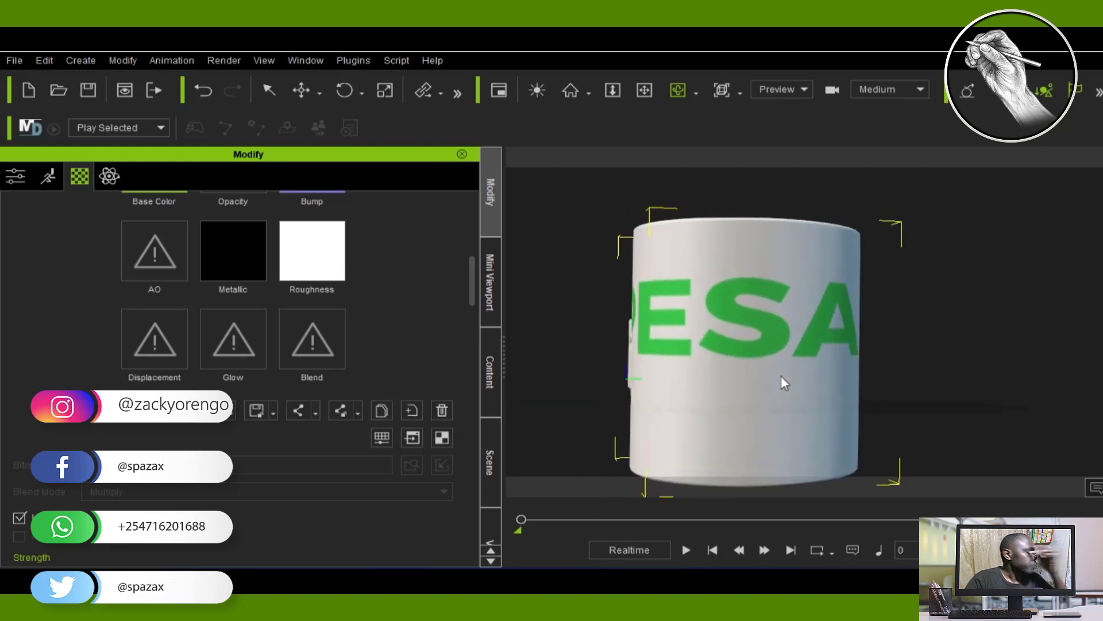
{"action": "left_click_drag", "start_coordinate": [805, 356], "coordinate": [579, 581]}
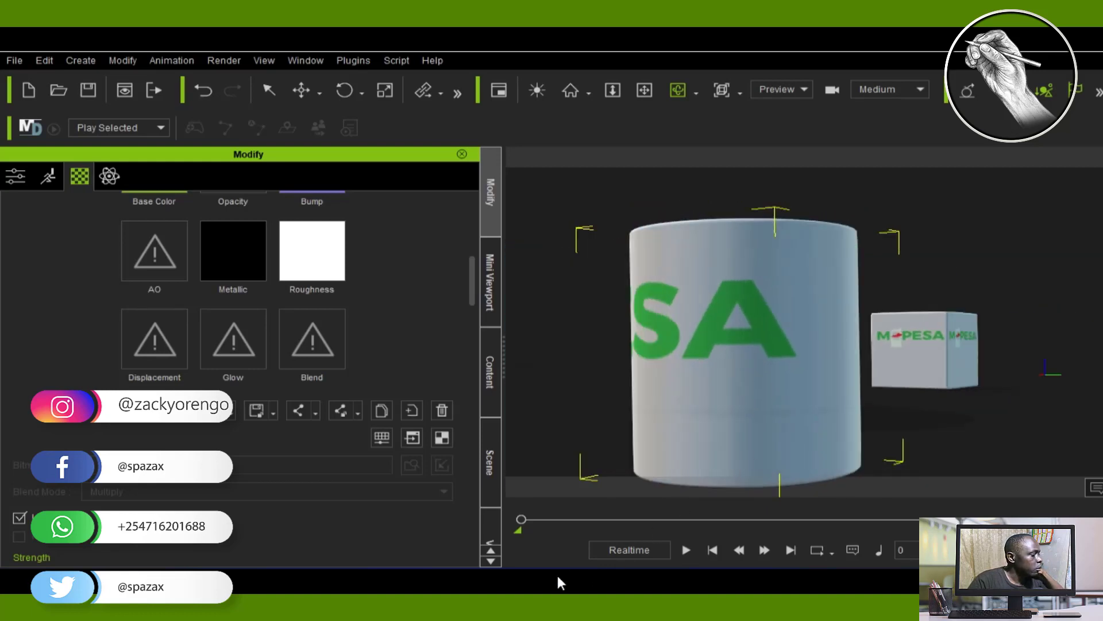
Compare the cylinder's UV reference, its logo texture and the 805581792__Diffuse document in Fireworks
{"action": "left_click", "coordinate": [579, 604]}
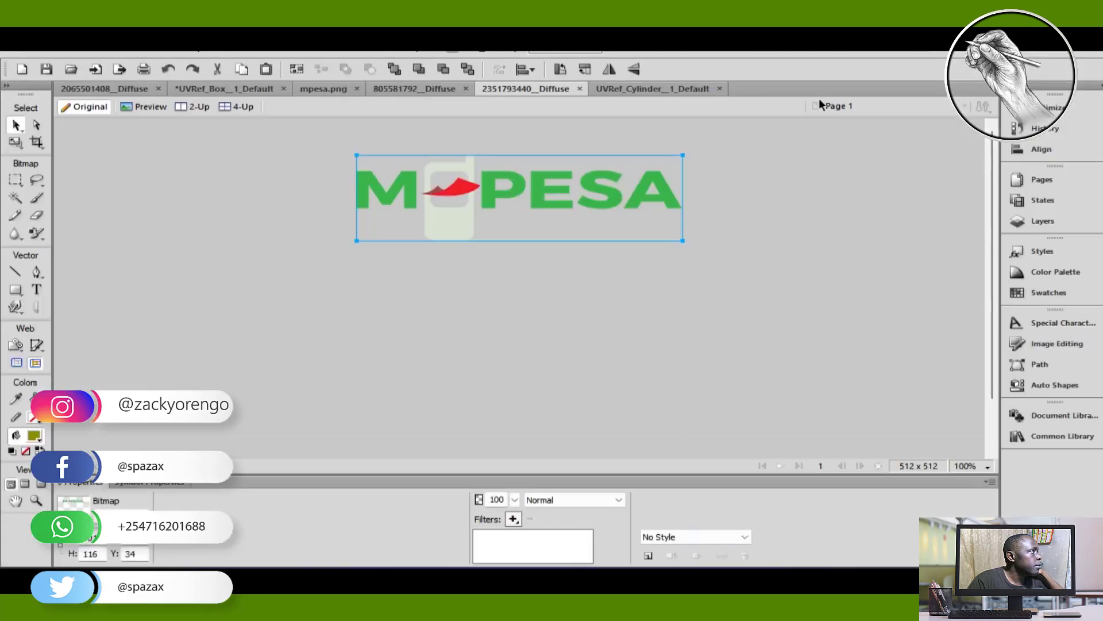
{"action": "left_click", "coordinate": [632, 89]}
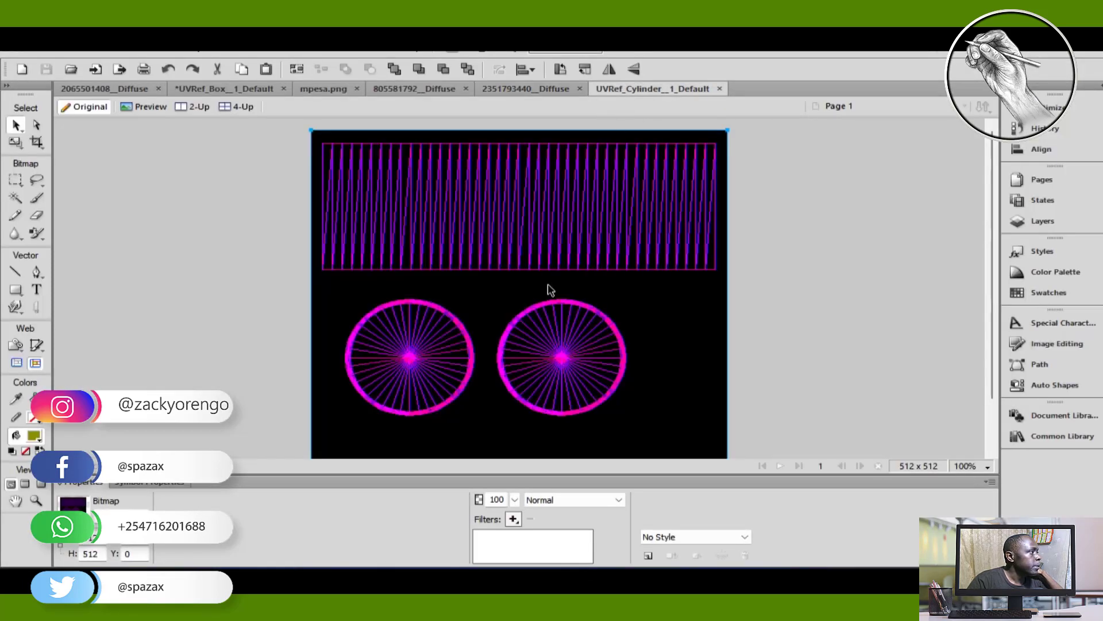
{"action": "left_click", "coordinate": [524, 88]}
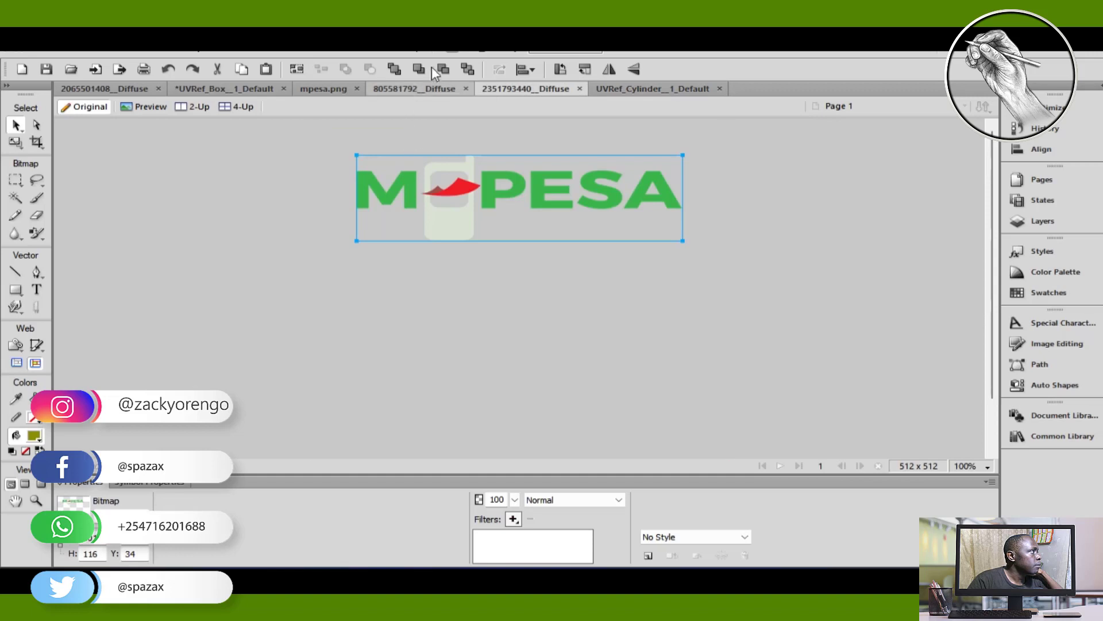
{"action": "left_click", "coordinate": [415, 88]}
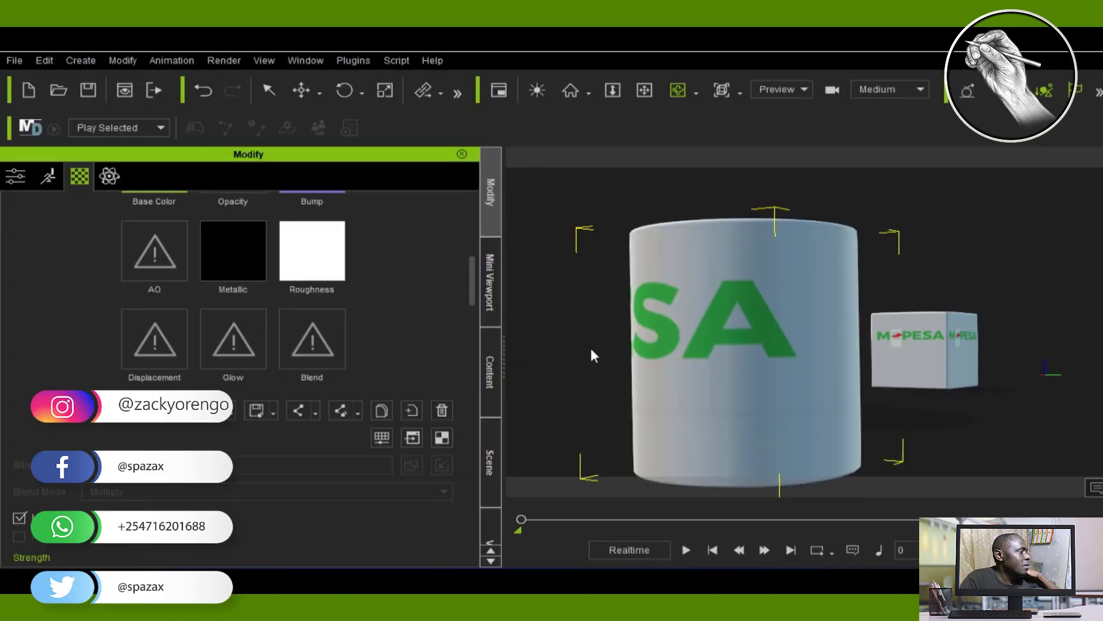
Return to iClone and view the textured cylinder together with the box and the wall from several angles
{"action": "left_click_drag", "start_coordinate": [568, 379], "coordinate": [855, 424]}
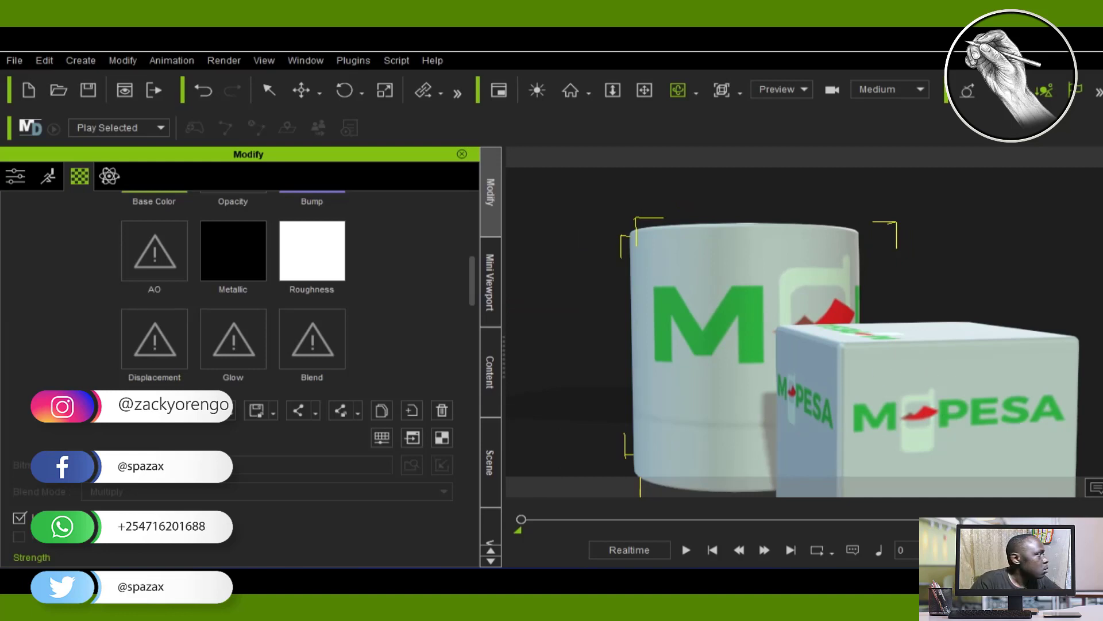
{"action": "left_click_drag", "start_coordinate": [884, 236], "coordinate": [727, 295]}
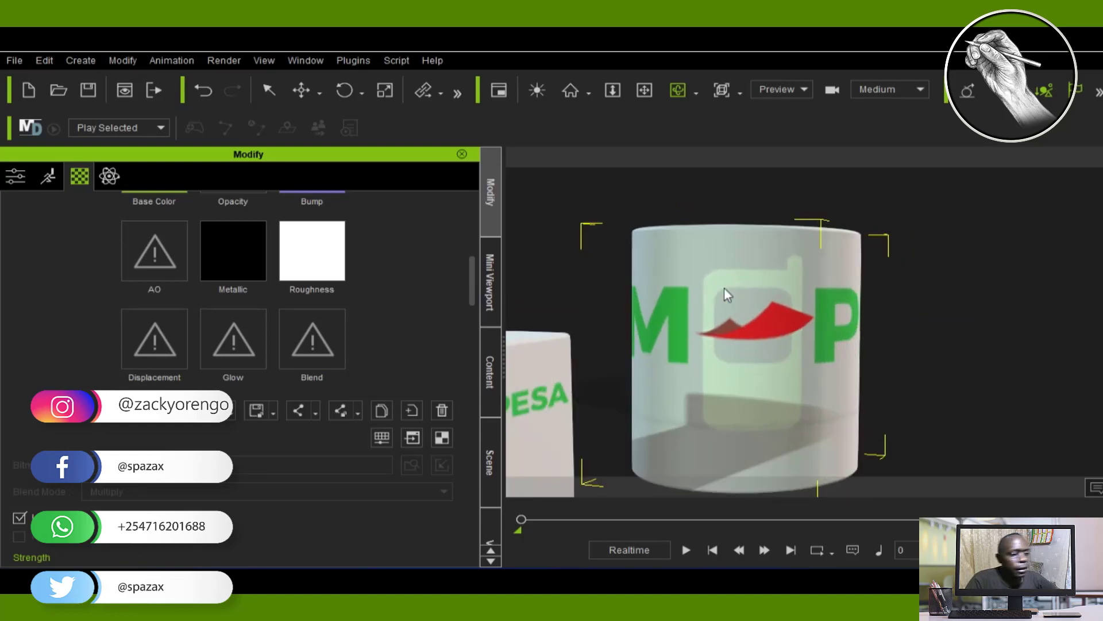
{"action": "left_click_drag", "start_coordinate": [925, 326], "coordinate": [708, 322]}
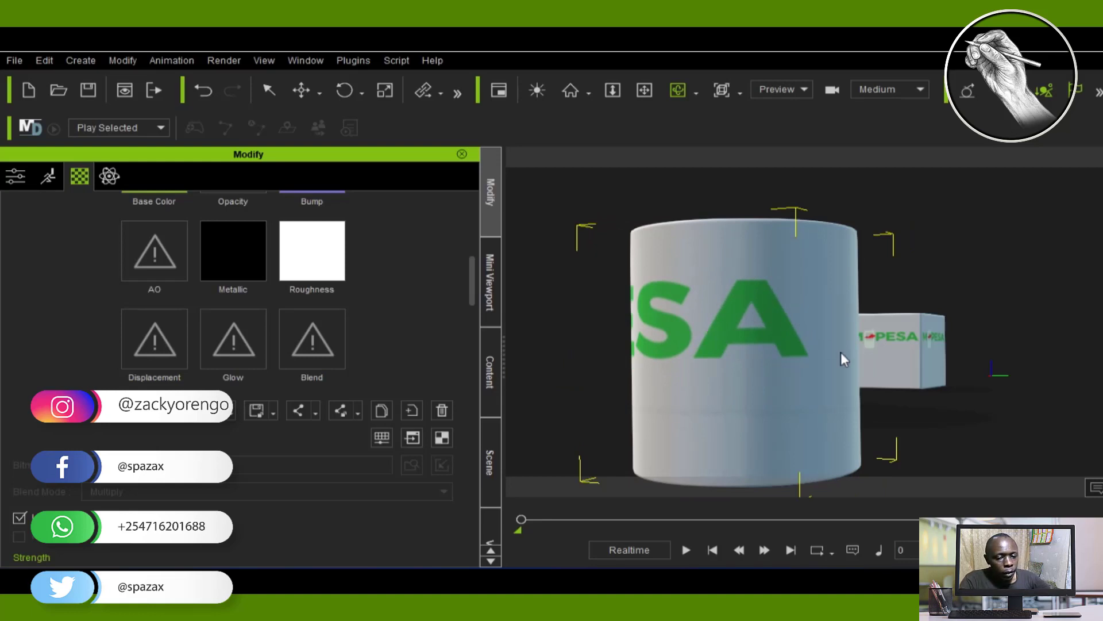
{"action": "left_click_drag", "start_coordinate": [847, 435], "coordinate": [965, 523]}
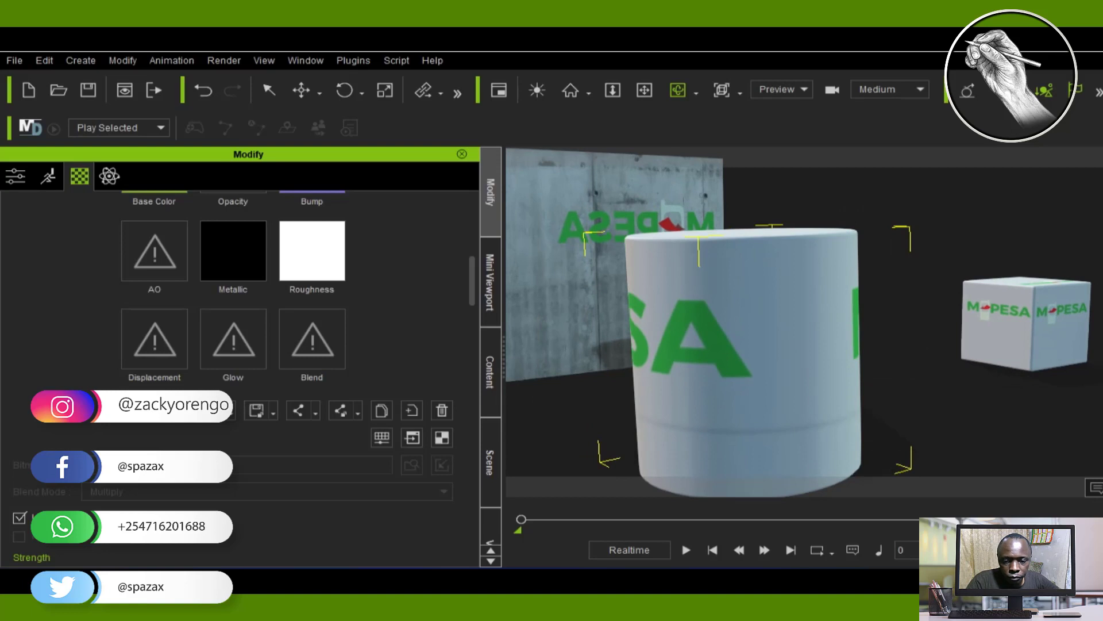